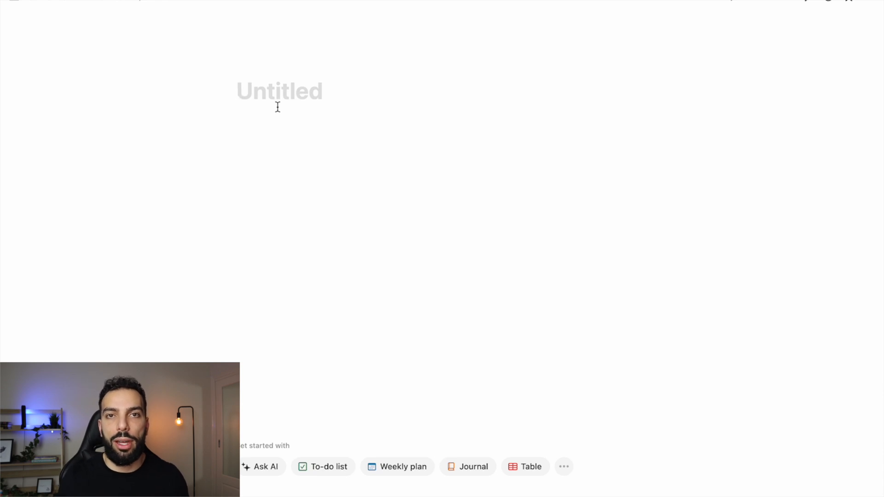
Title the new page "Revenue" and give it the rising chart emoji as its icon
text(Revenue)
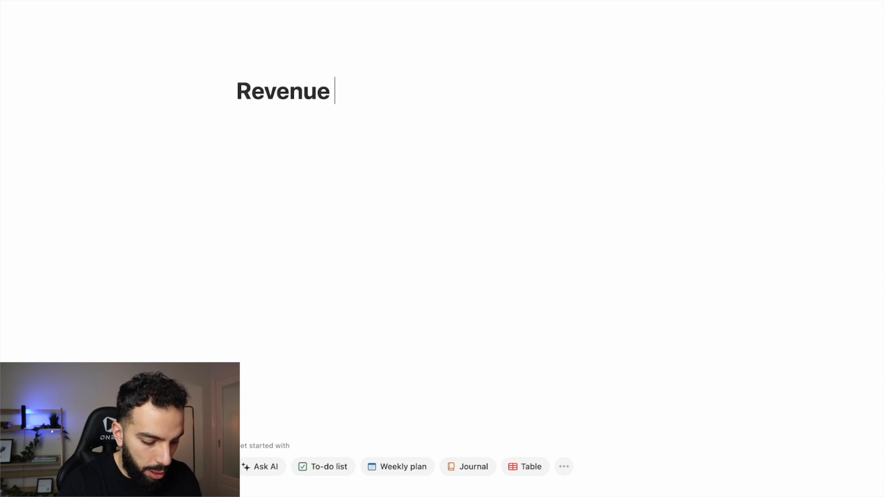
key(ctrl+super+space)
click(262, 67)
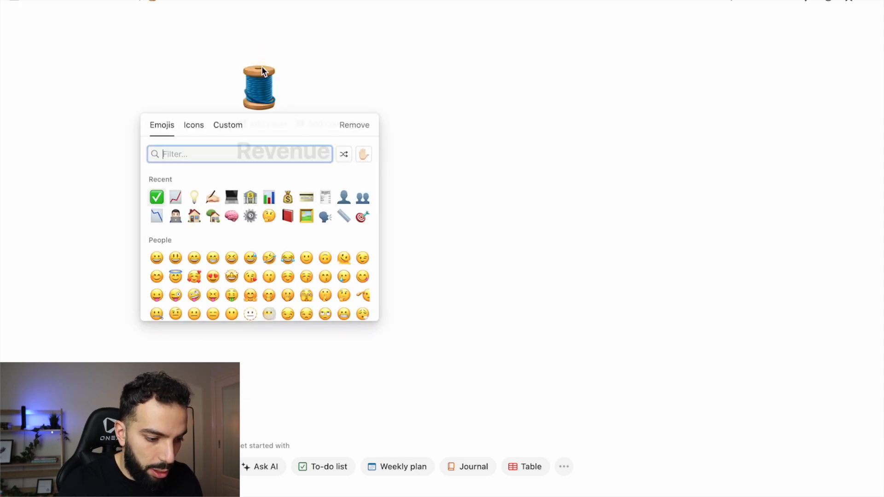
click(177, 197)
click(299, 199)
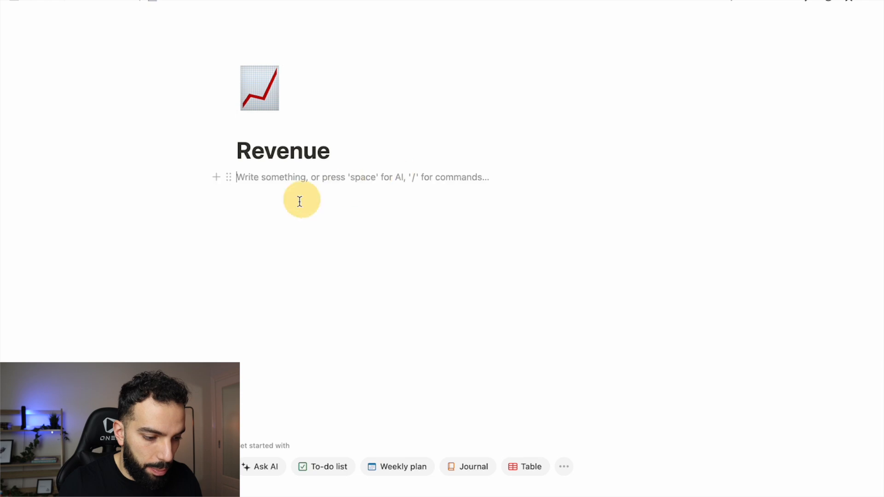
Insert an inline database below the page title and name it "Revenue"
key(Return)
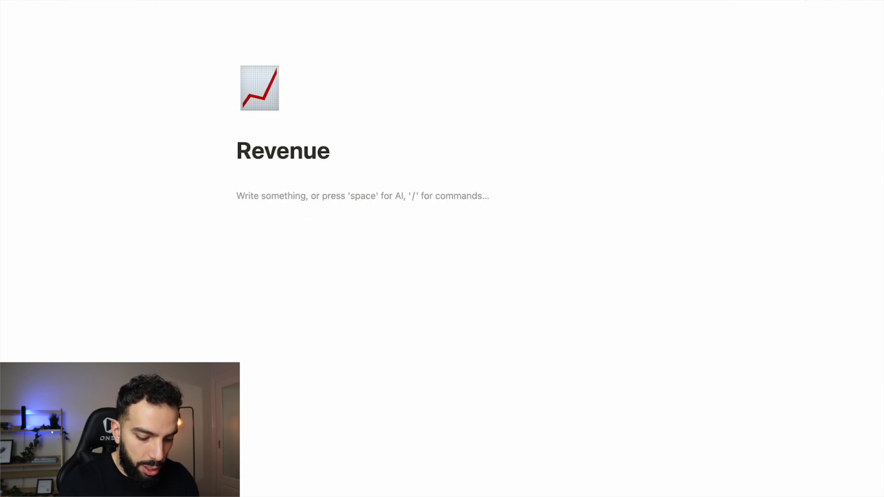
text(/in)
key(BackSpace)
key(BackSpace)
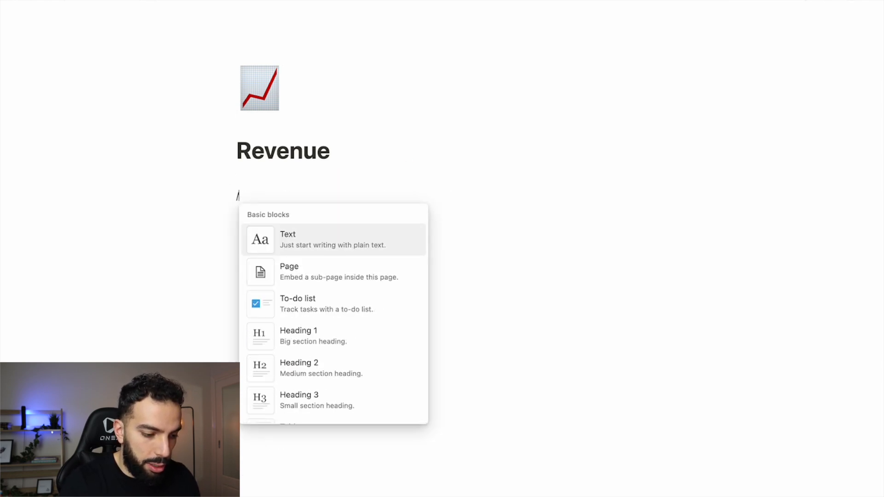
text(data)
mouse_move(345, 240)
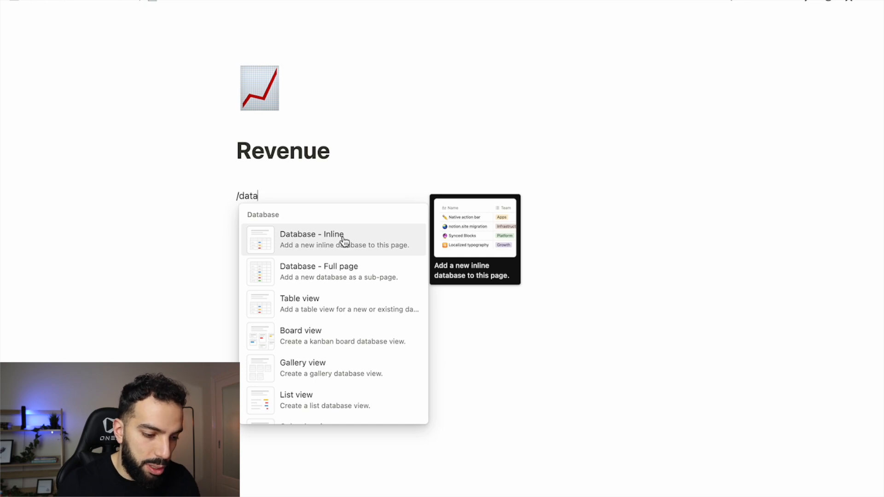
click(344, 240)
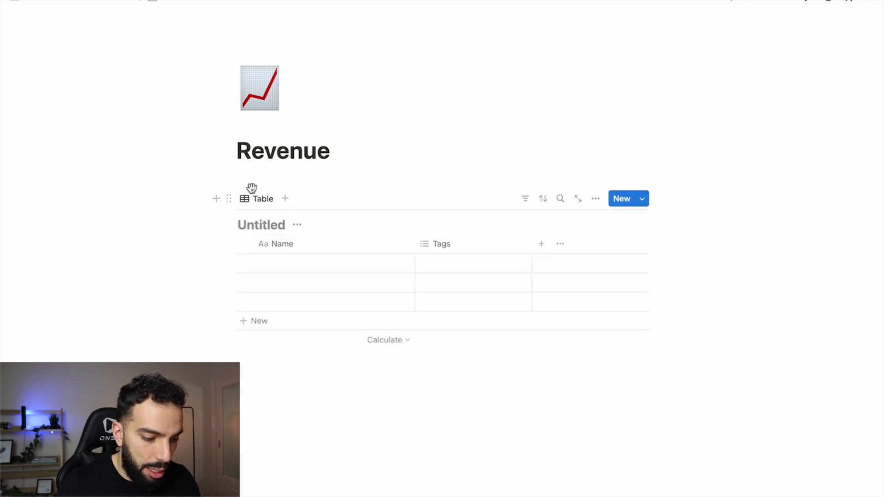
click(270, 225)
text(Revenue)
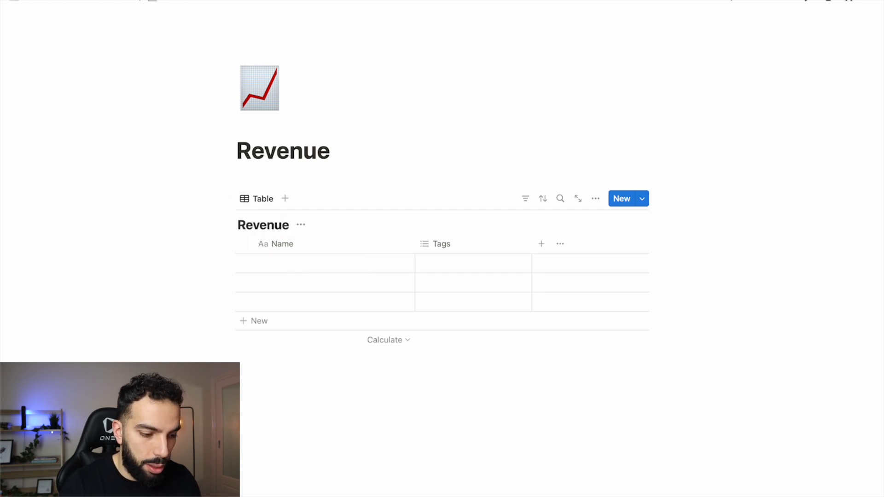
Rename the database's Name property to "Title"
click(297, 240)
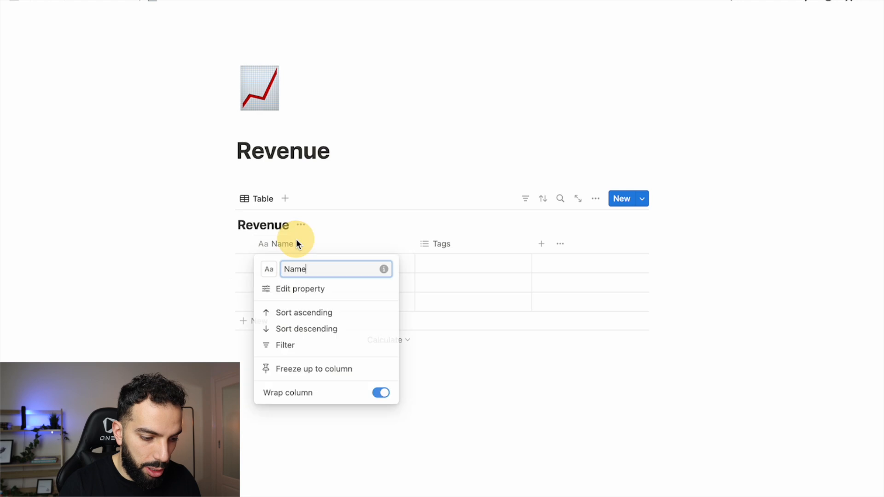
click(316, 275)
double_click(316, 275)
text(Title)
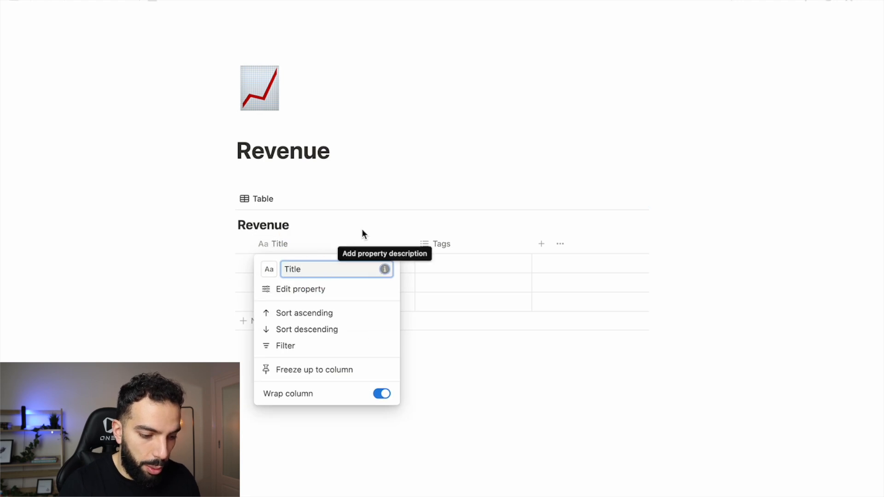
click(340, 233)
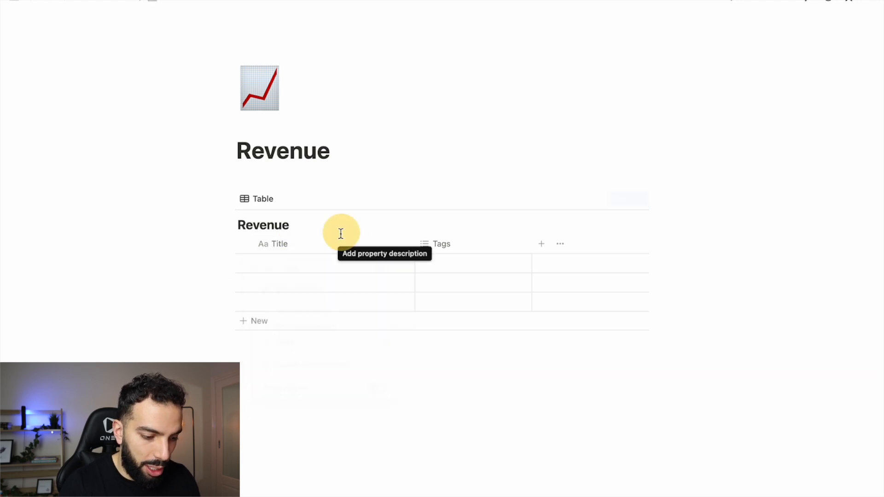
Change the Tags property's type from multi-select to Select
click(457, 244)
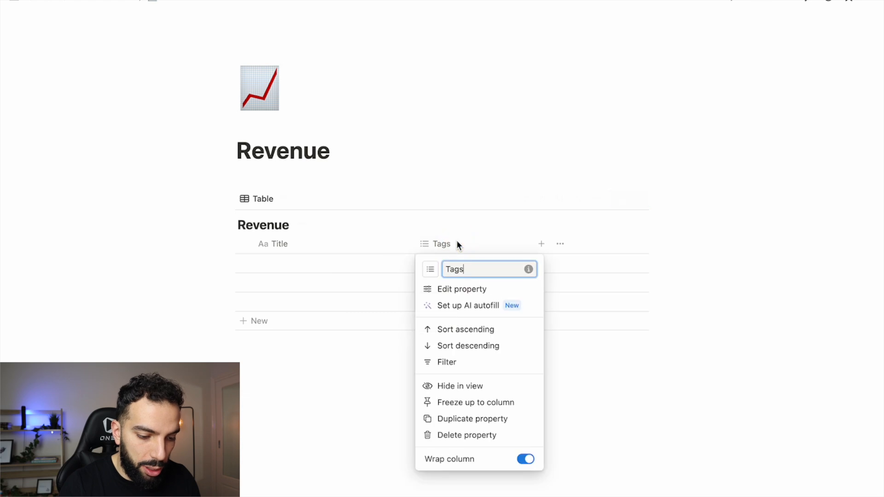
click(486, 289)
click(706, 270)
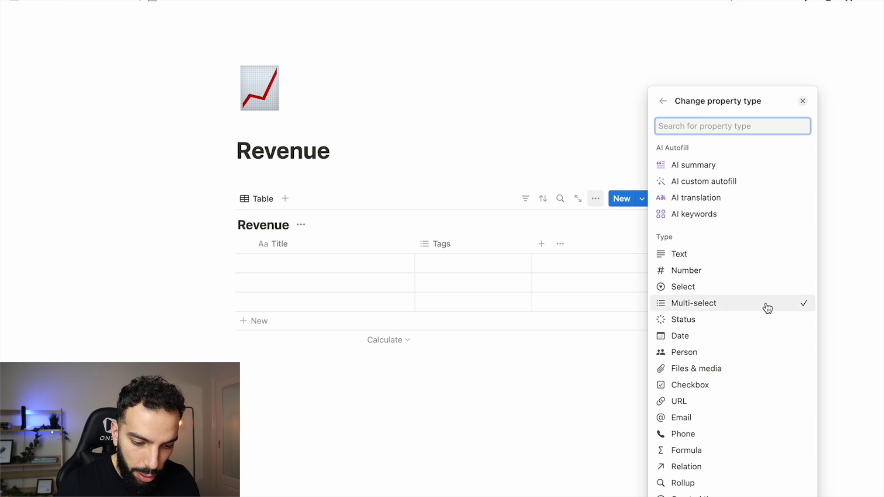
click(766, 287)
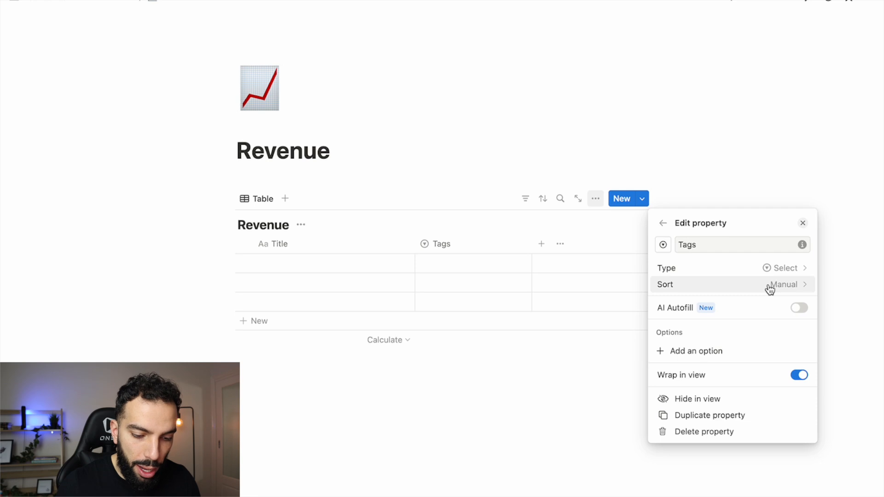
Add the options January, February, March, April, May and June to the Tags property
click(680, 355)
text(J)
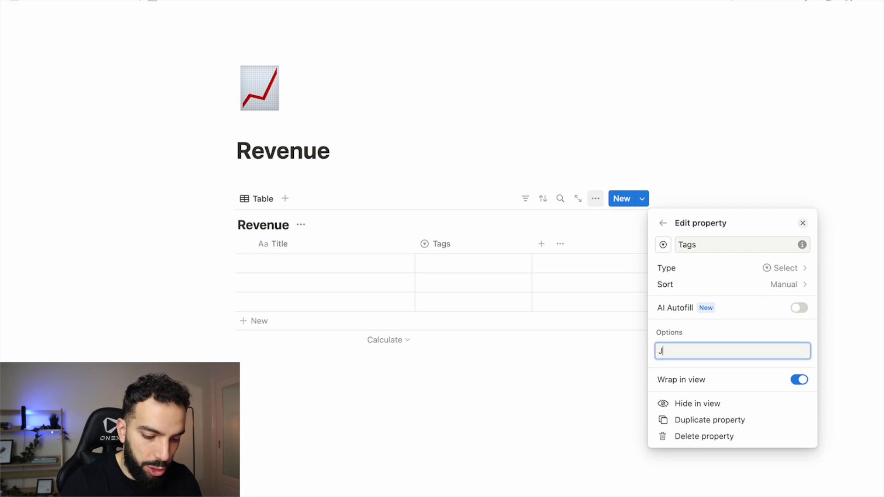
text(anuary)
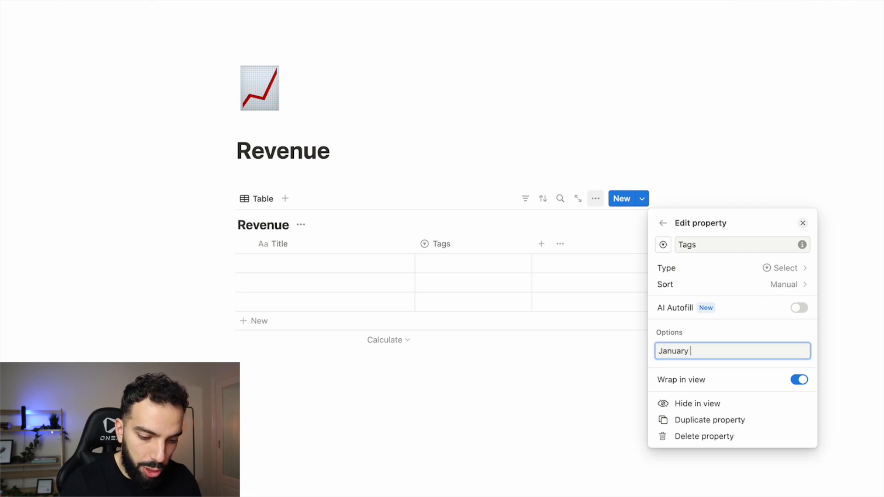
key(Return)
text(February)
key(Return)
text(March A)
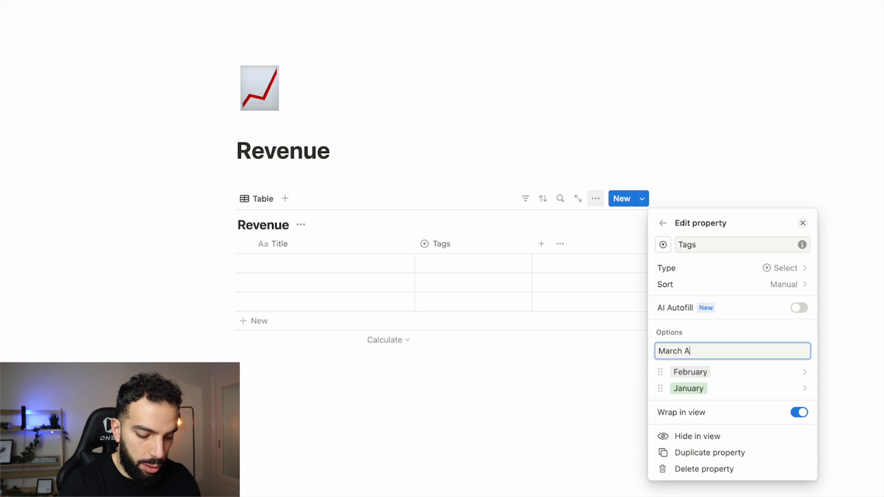
key(Return)
text(April)
key(Return)
text(May)
key(Return)
text(June)
key(Return)
Add the options July, August, September, October, November and December to the Tags property and close its settings
text(July)
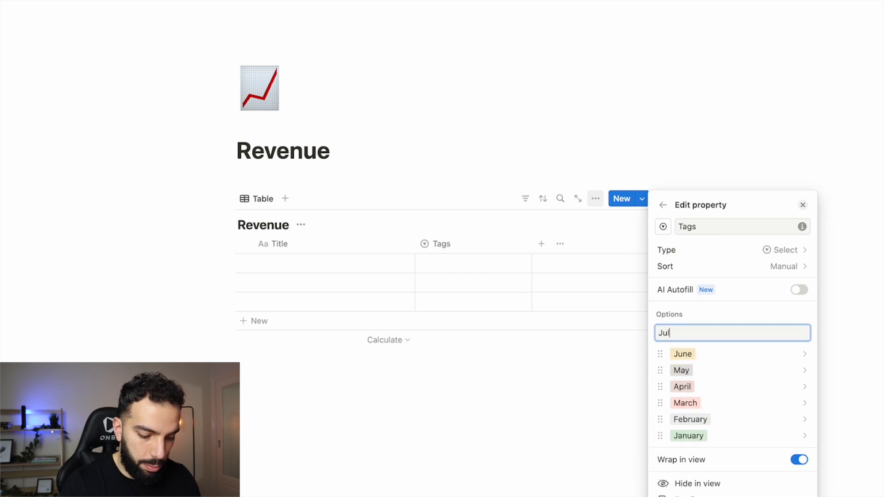
key(Return)
text(August)
key(Return)
text(September October)
key(Return)
text(November)
key(Return)
text(December)
key(Return)
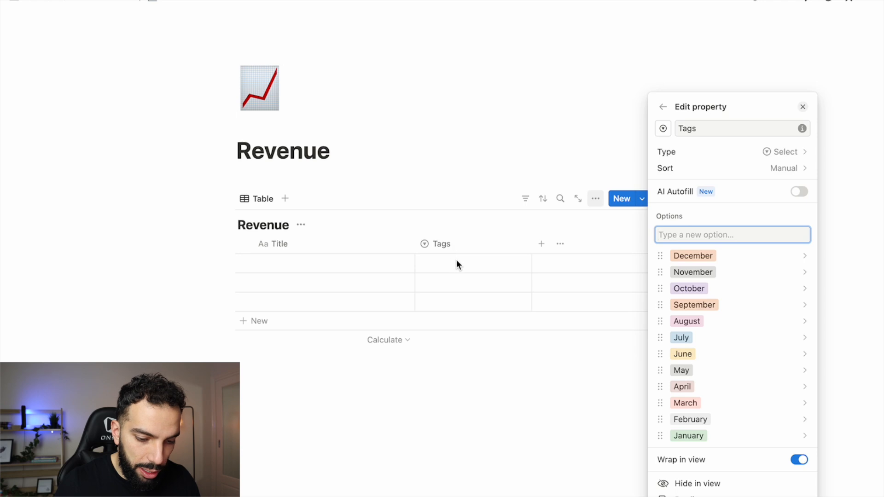
mouse_move(660, 256)
mouse_down()
mouse_move(666, 276)
mouse_move(666, 258)
mouse_up()
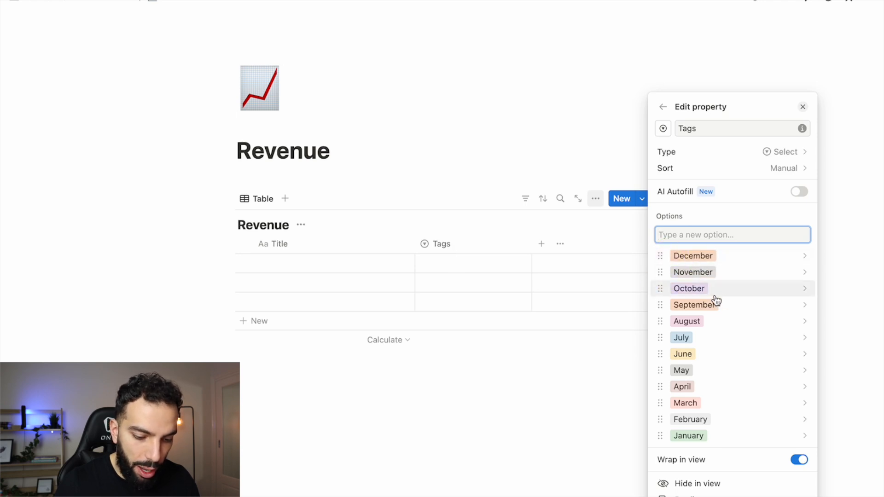
click(561, 399)
Assign the July tag to the first row and replace it with August
click(450, 265)
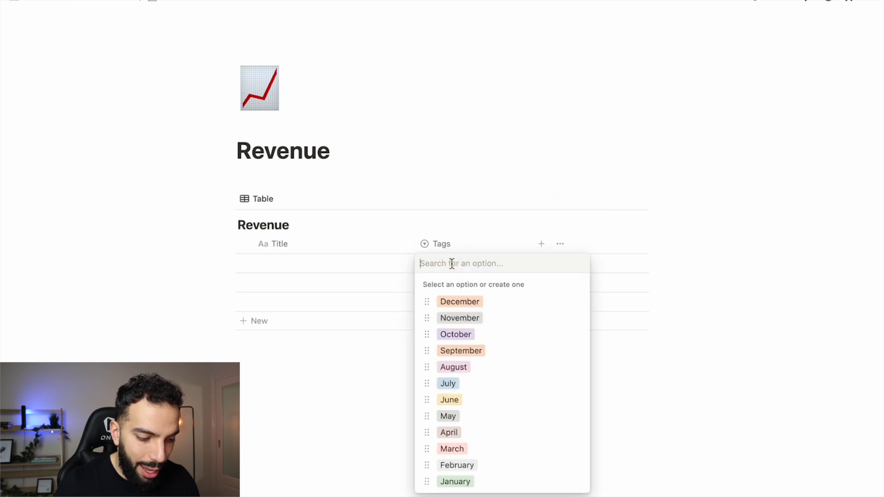
click(352, 263)
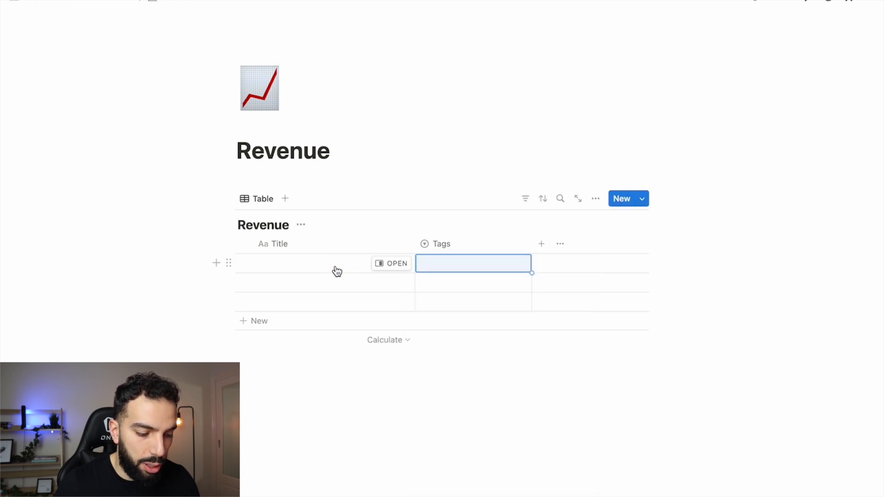
click(328, 265)
key(Escape)
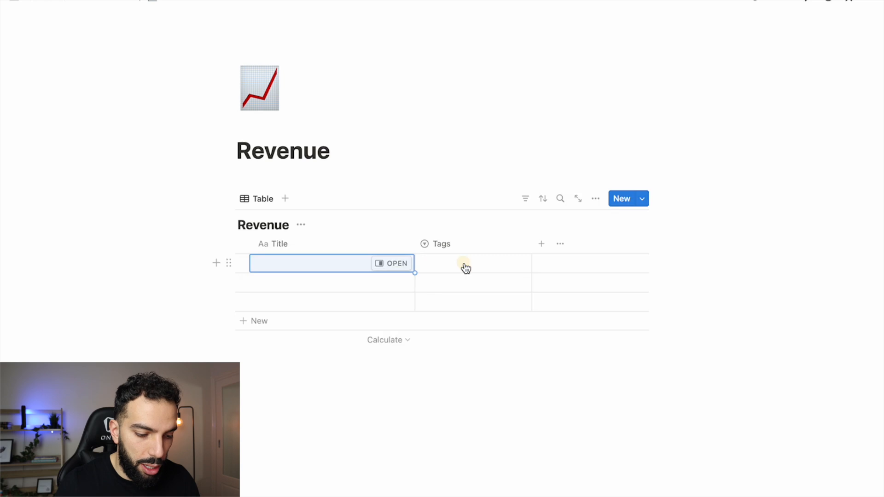
click(463, 266)
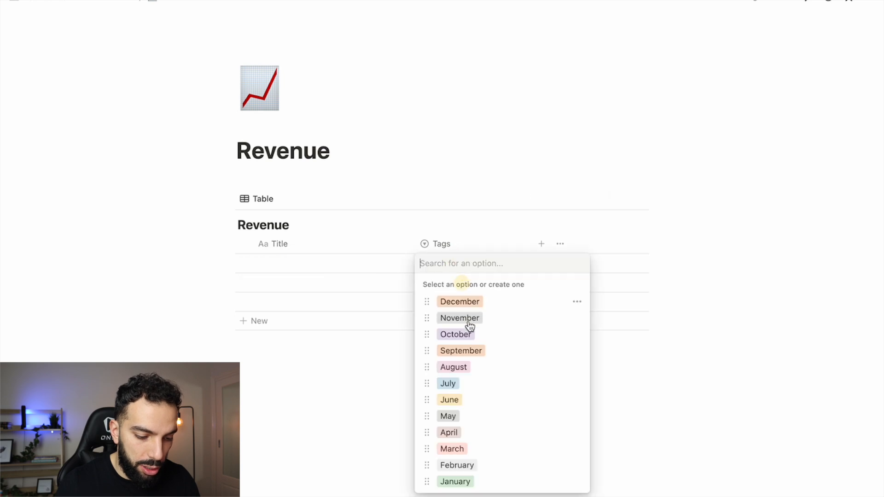
click(480, 394)
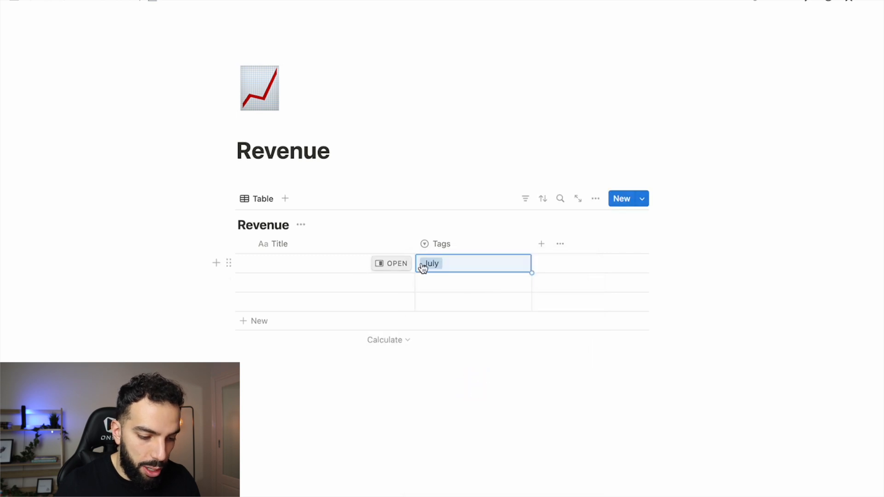
click(477, 276)
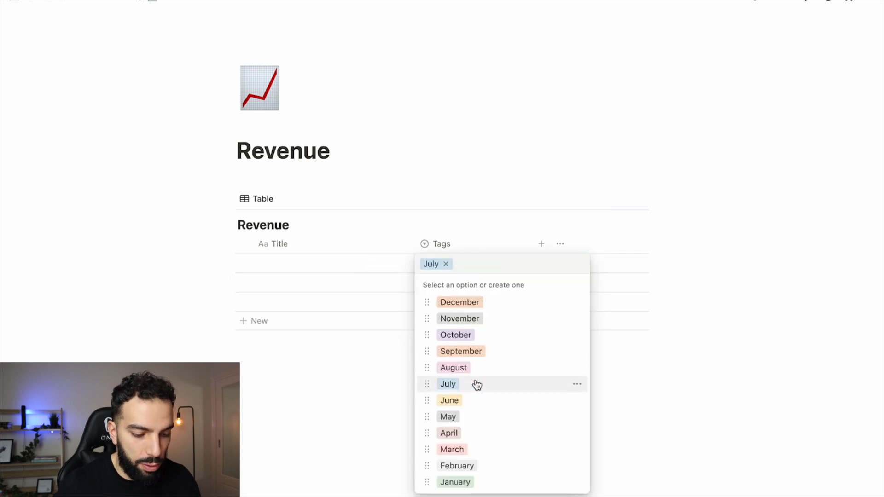
click(488, 377)
click(484, 273)
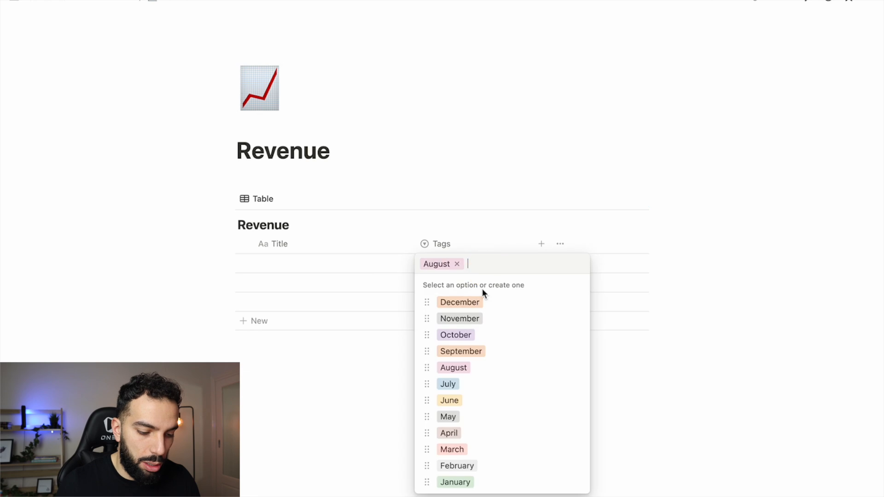
key(Escape)
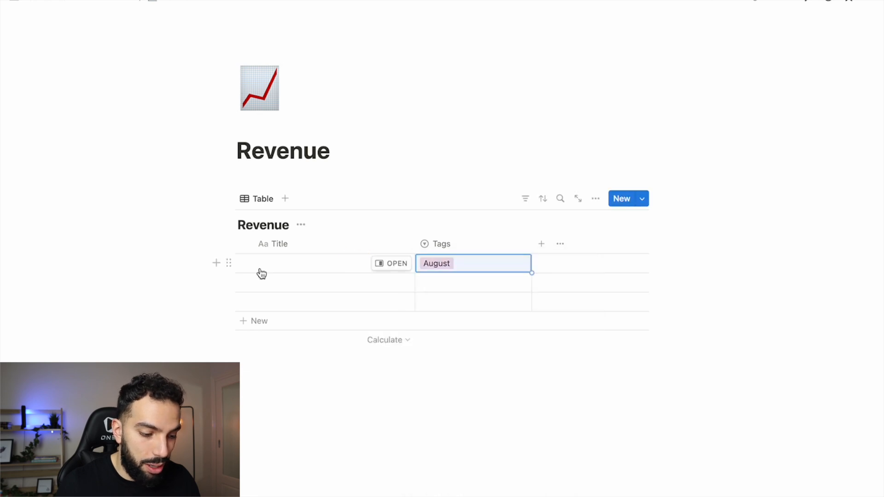
Remove the August tag from the first row, leaving its Tags cell empty
click(228, 263)
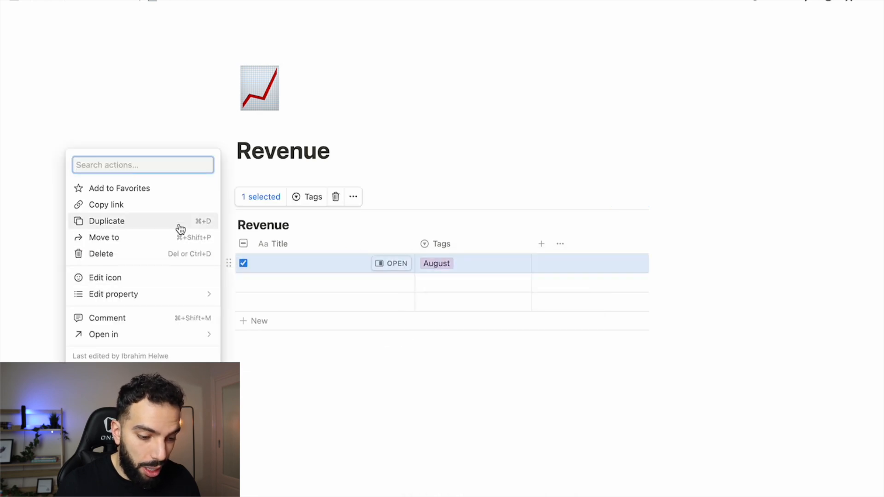
click(464, 286)
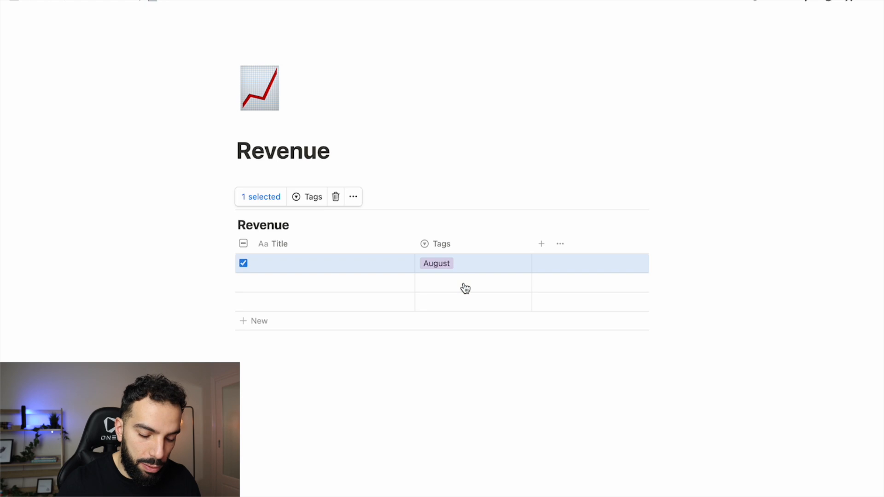
click(462, 286)
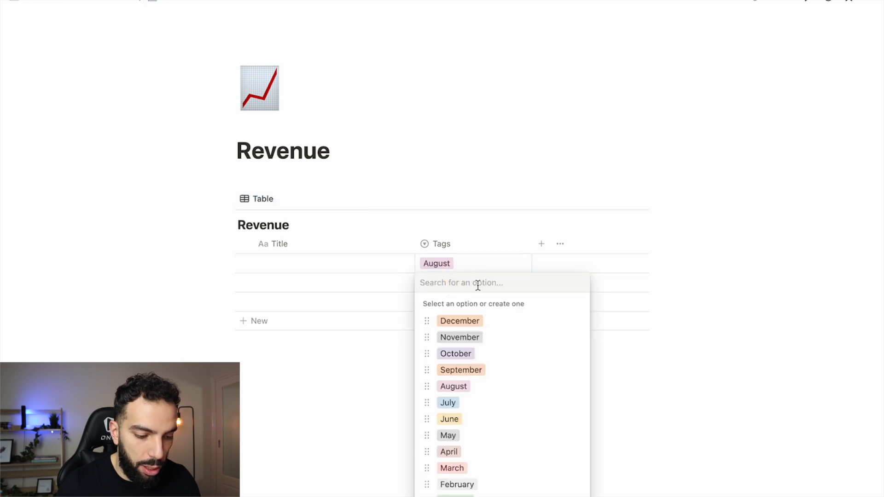
key(Escape)
click(480, 263)
key(BackSpace)
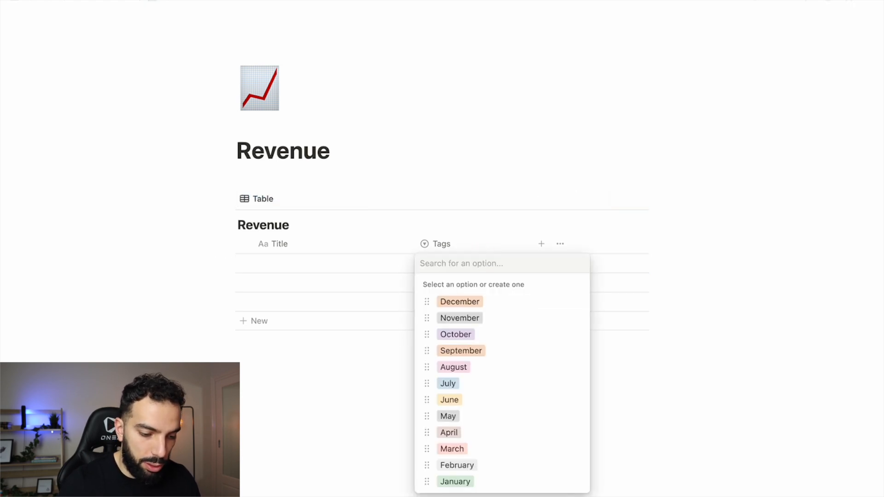
click(376, 268)
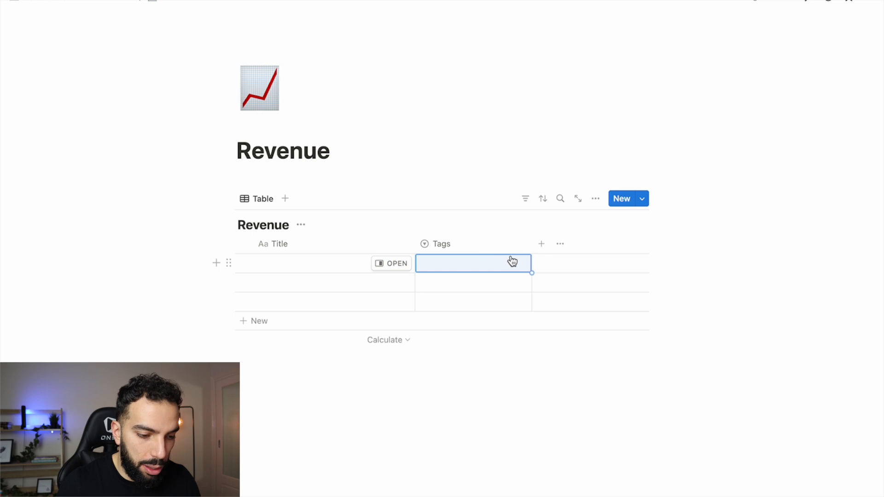
click(542, 244)
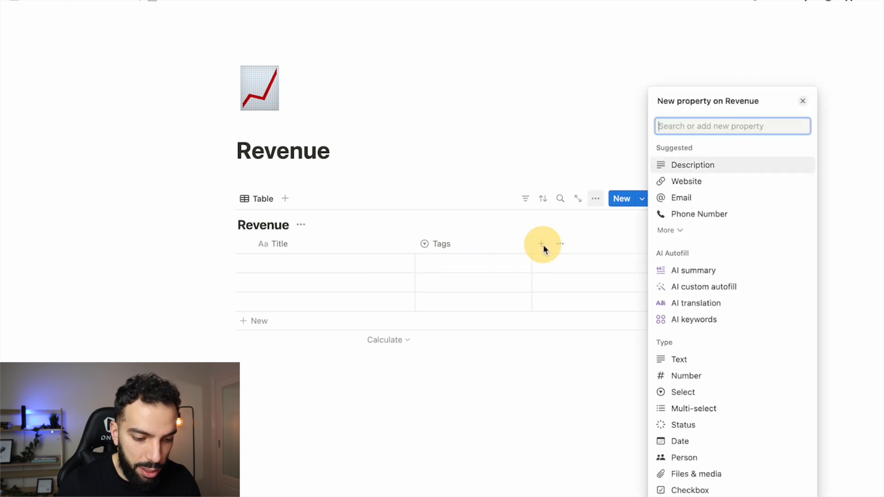
click(542, 247)
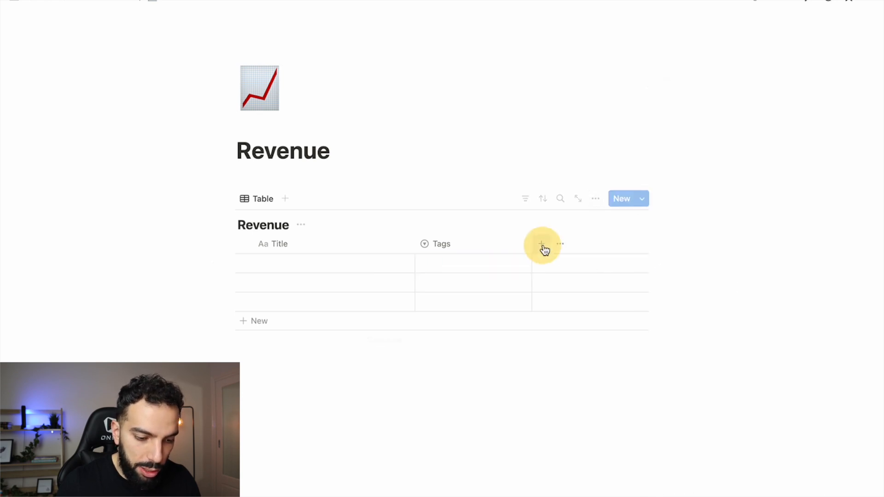
Add a Date property to the Revenue database and view the date picker in its first row
click(542, 246)
scroll(728, 341, down, 3)
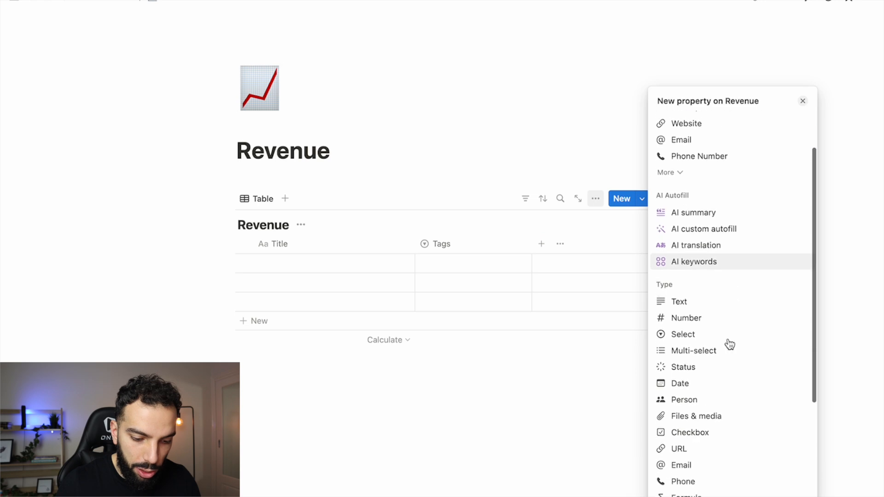
click(724, 389)
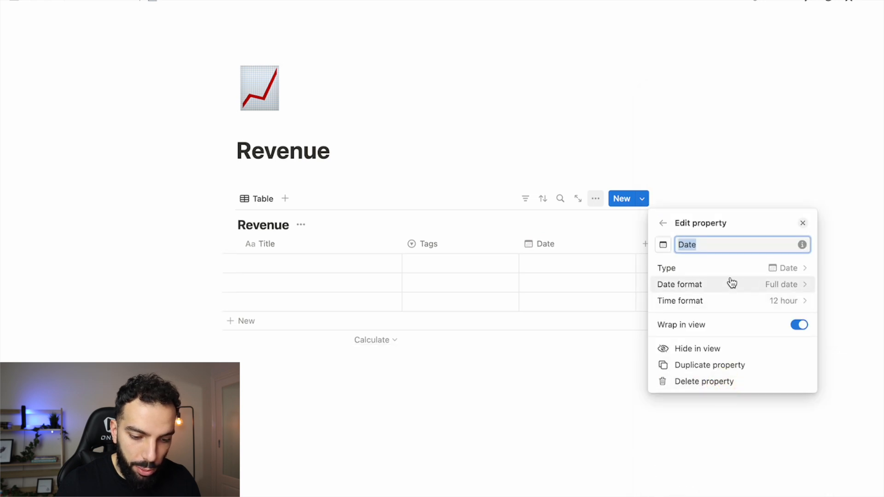
click(523, 405)
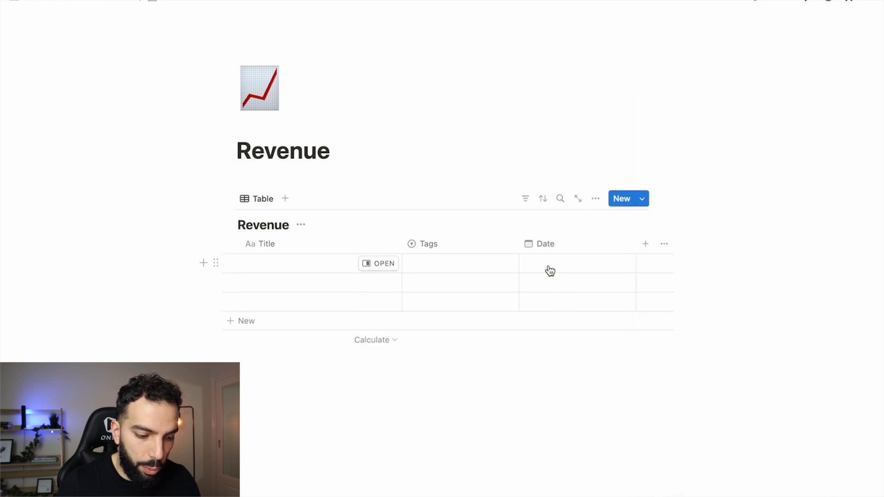
click(563, 270)
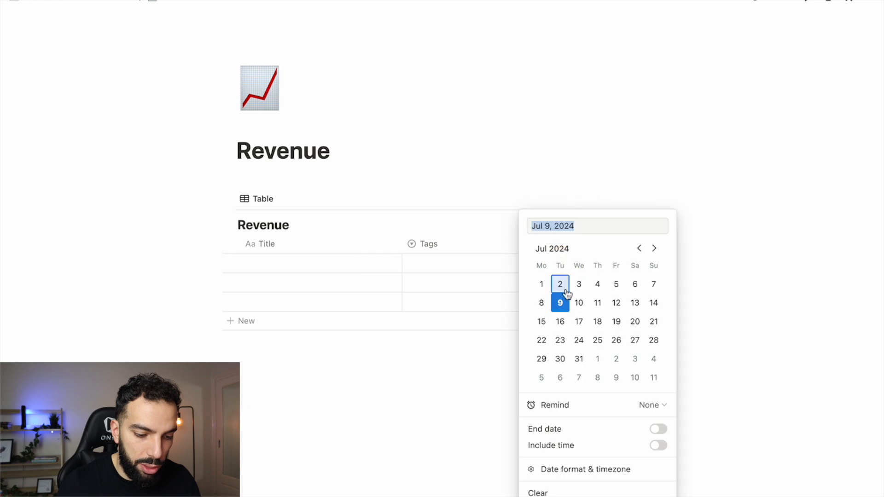
click(477, 360)
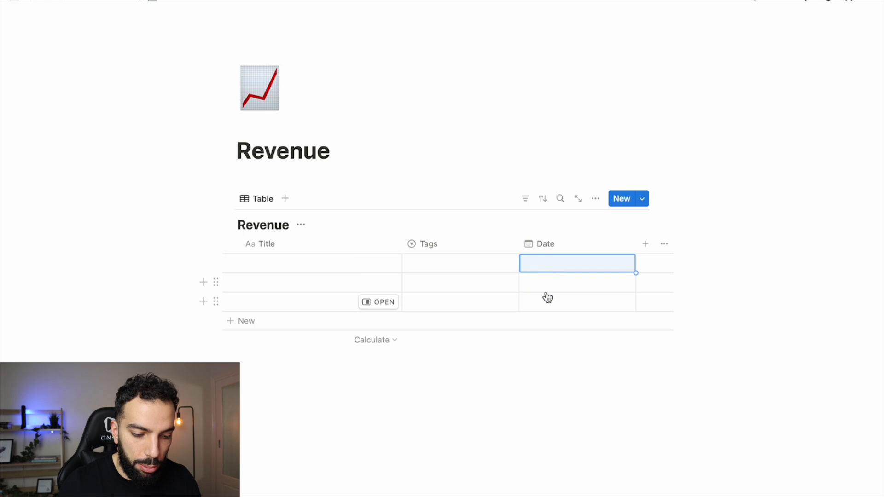
click(544, 246)
click(563, 269)
key(BackSpace)
text(Invoice Paid)
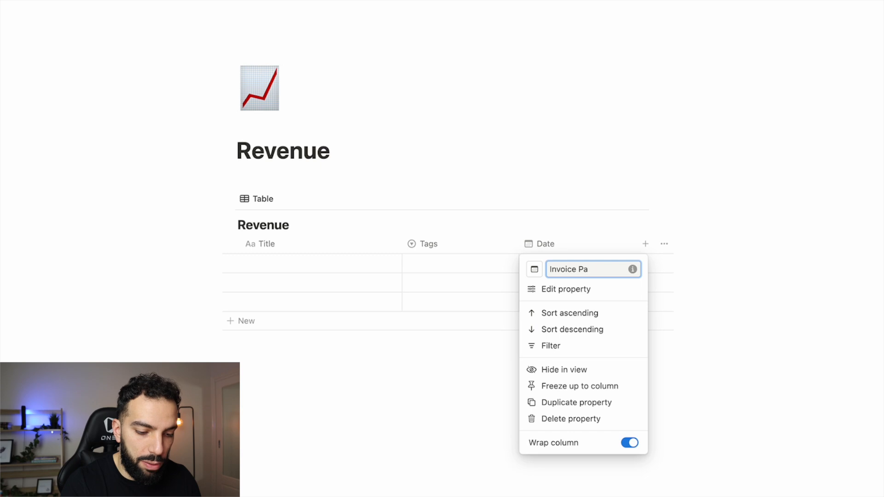
key(BackSpace)
key(BackSpace)
key(BackSpace)
key(BackSpace)
text(Date)
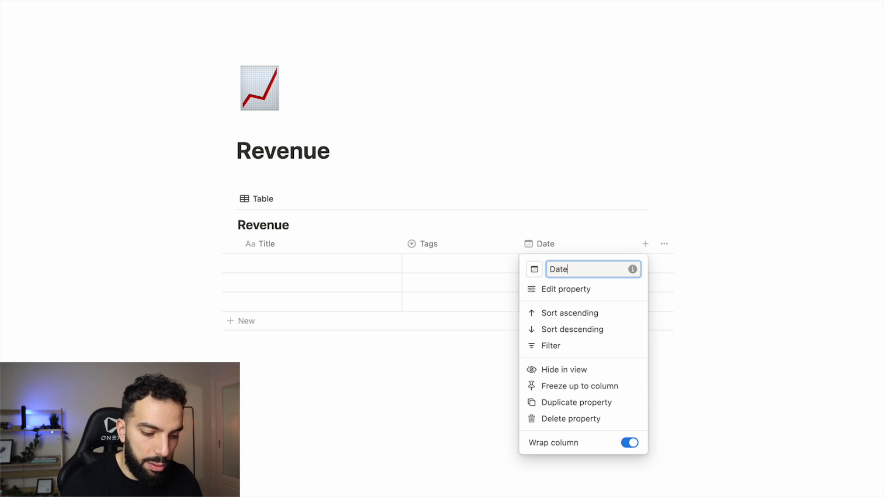
click(449, 339)
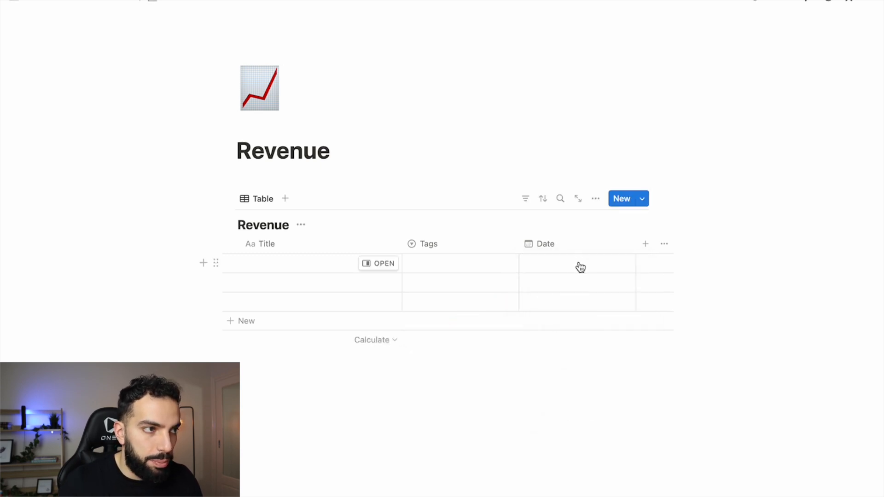
Add a Select property named Product / Service to the Revenue database
scroll(580, 267, right, 2)
click(621, 245)
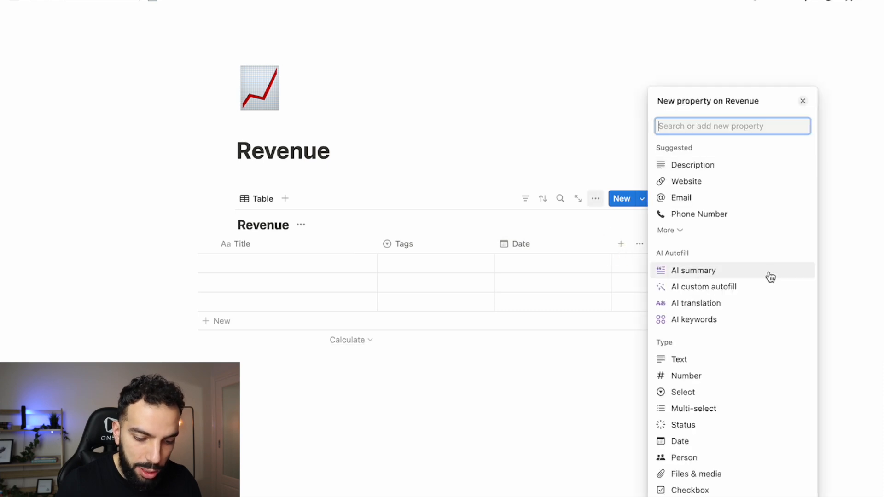
scroll(735, 329, down, 2)
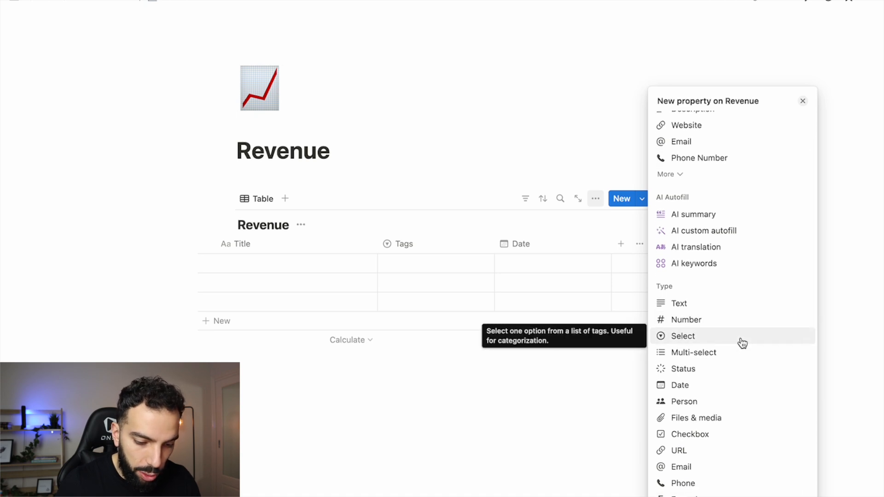
click(741, 340)
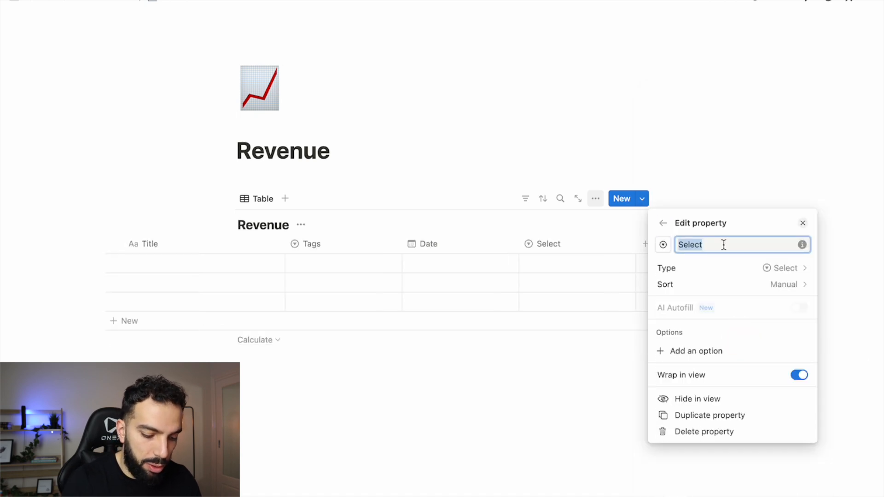
text(Product)
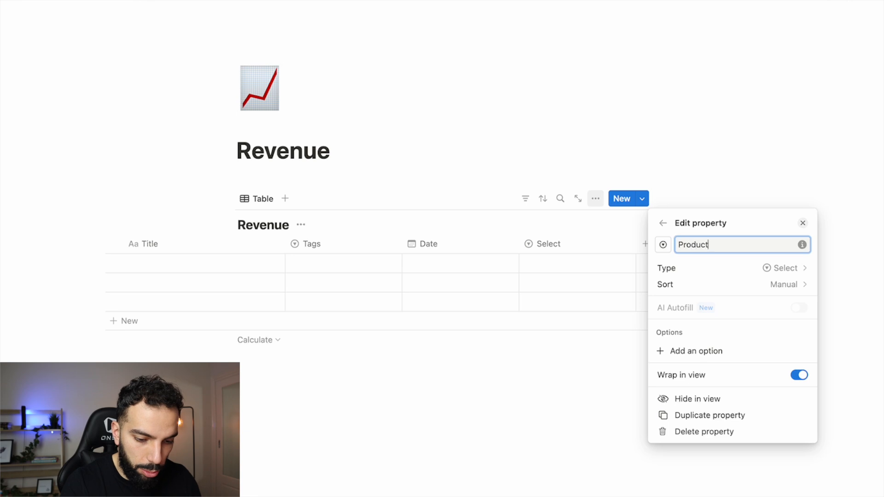
text( / Service)
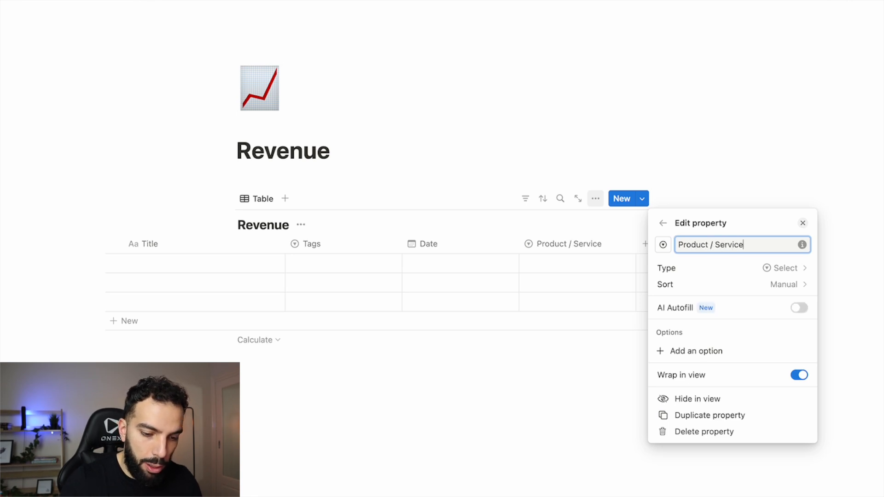
Add the options Consulting and Coaching to the Product / Service property
click(722, 351)
text(Consulting)
key(Return)
text(Coachin)
key(Return)
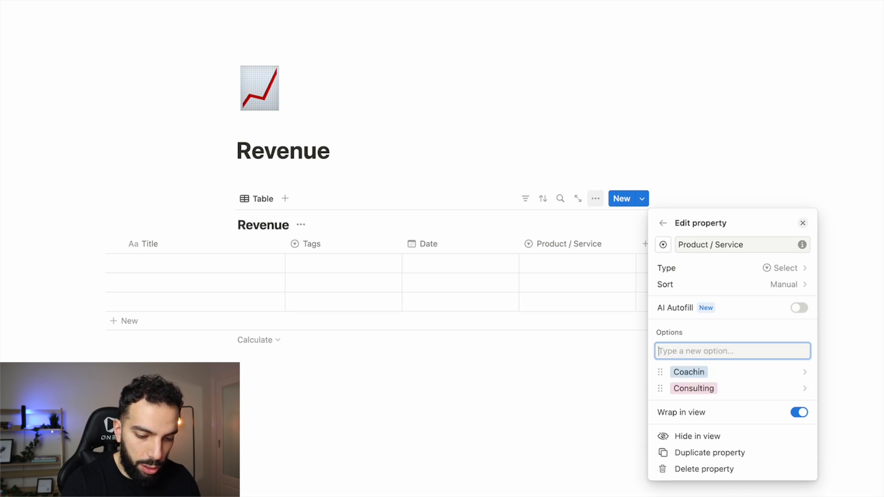
click(704, 374)
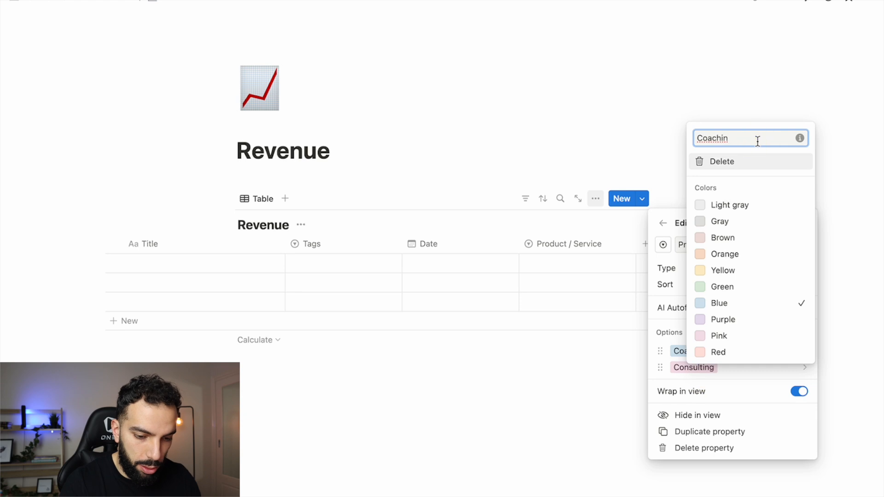
text(g)
key(Return)
Add the options Social Media Management and Web Design to the Product / Service property
click(803, 332)
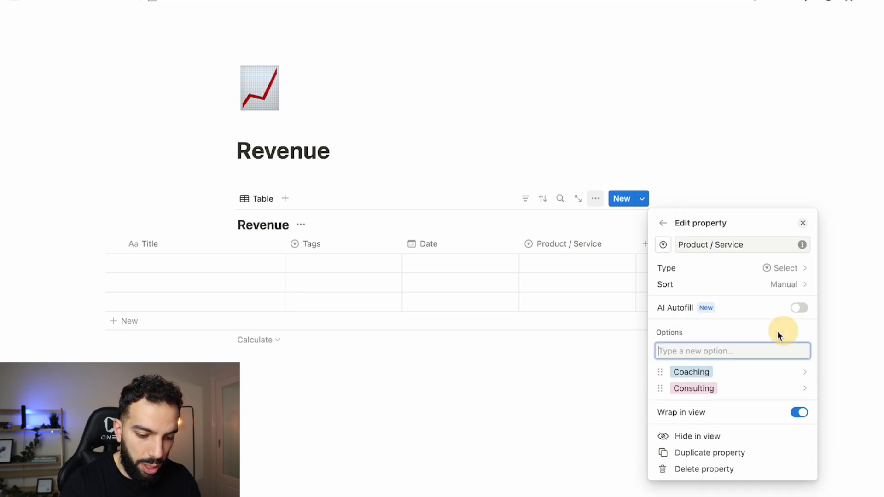
text(Soci)
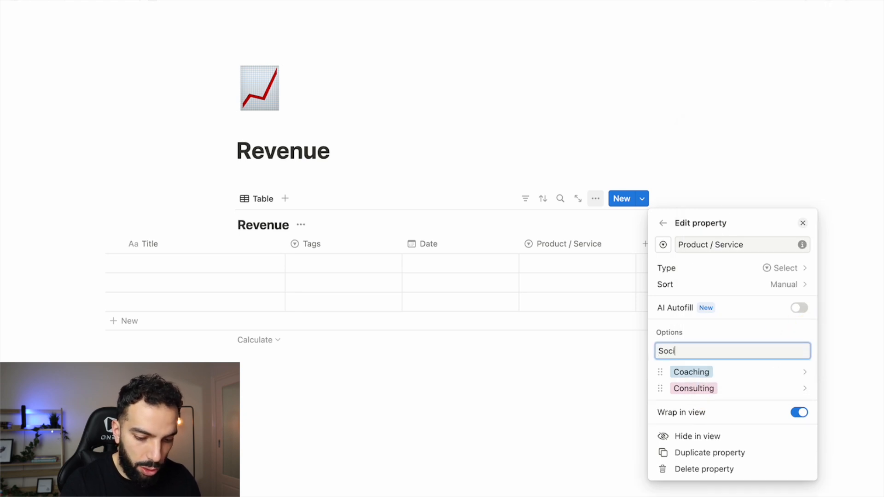
text(al Media Management)
key(Return)
text(Web )
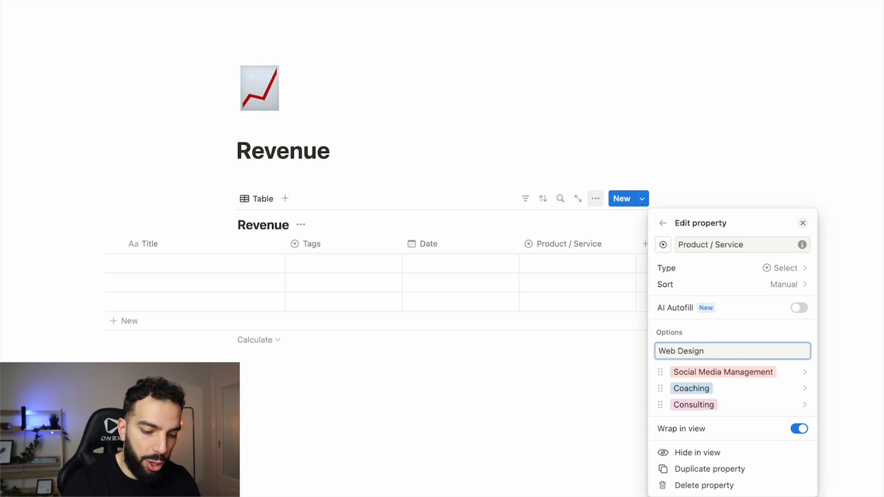
text(Design)
key(Return)
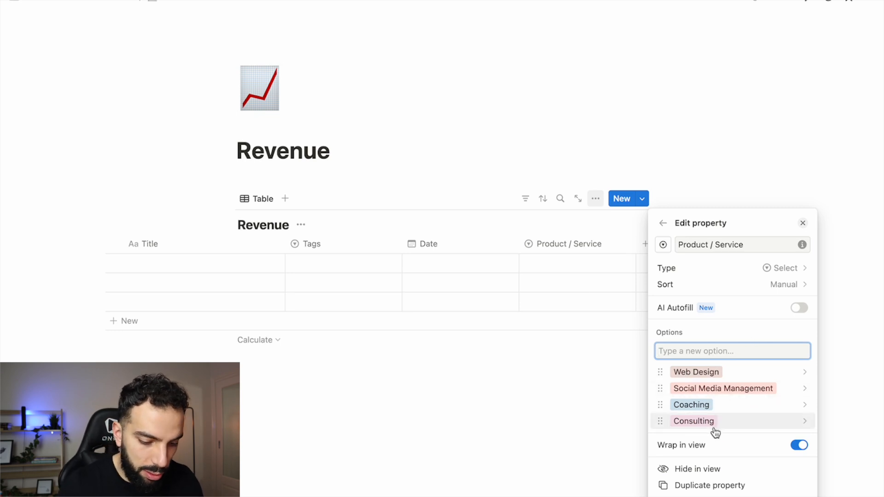
Color the Web Design option yellow and the Social Media Management option green, closing the property settings
click(804, 372)
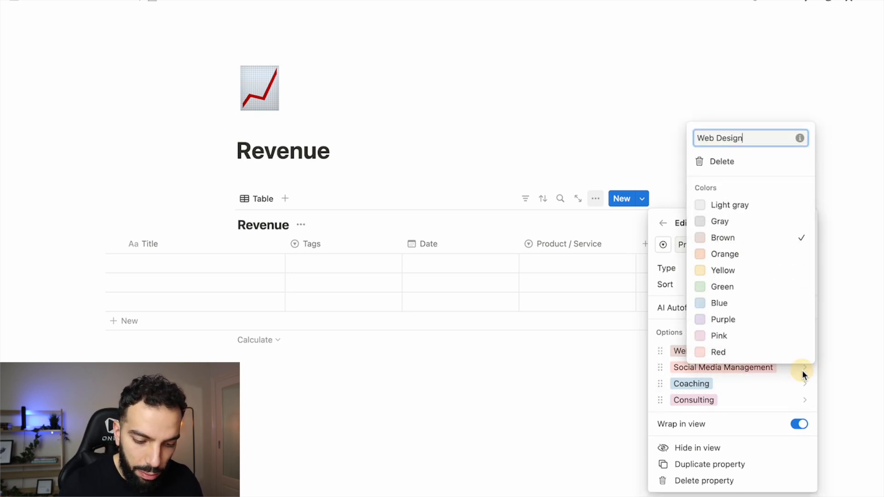
click(742, 276)
click(681, 356)
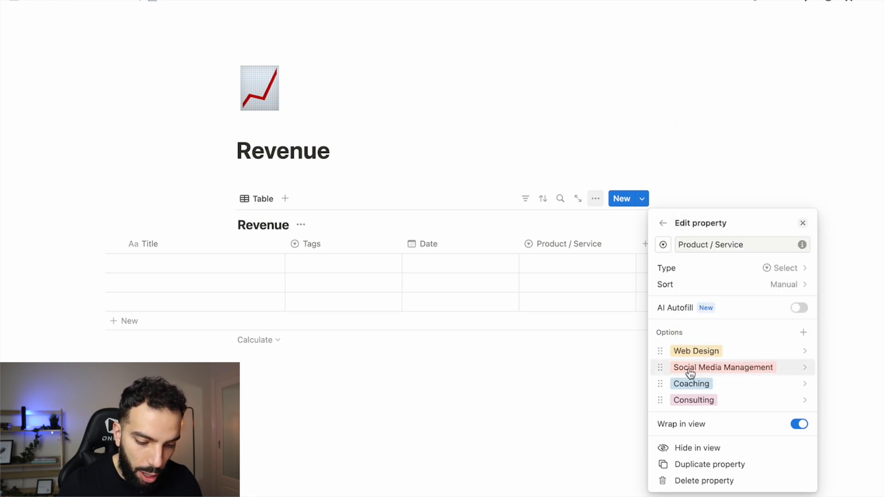
click(807, 368)
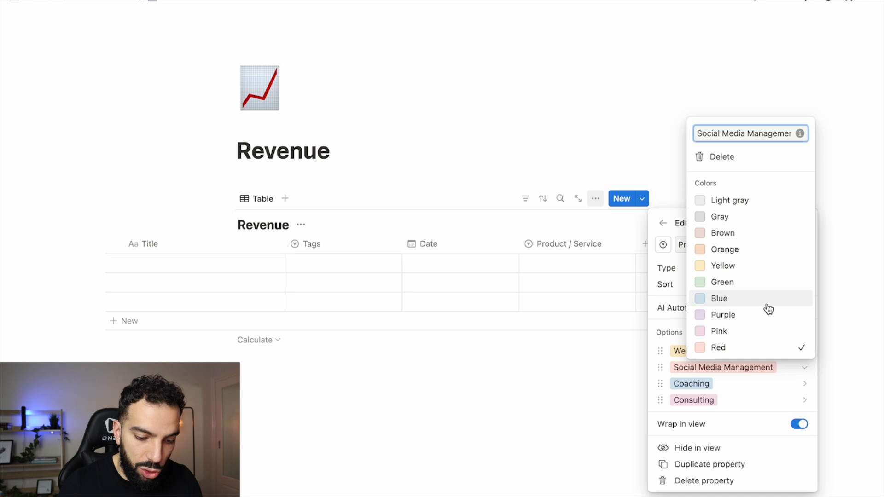
click(769, 283)
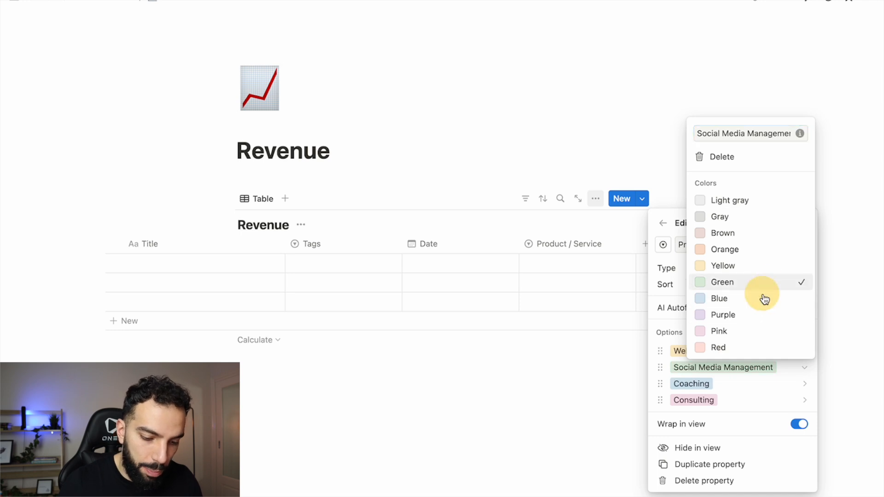
click(679, 372)
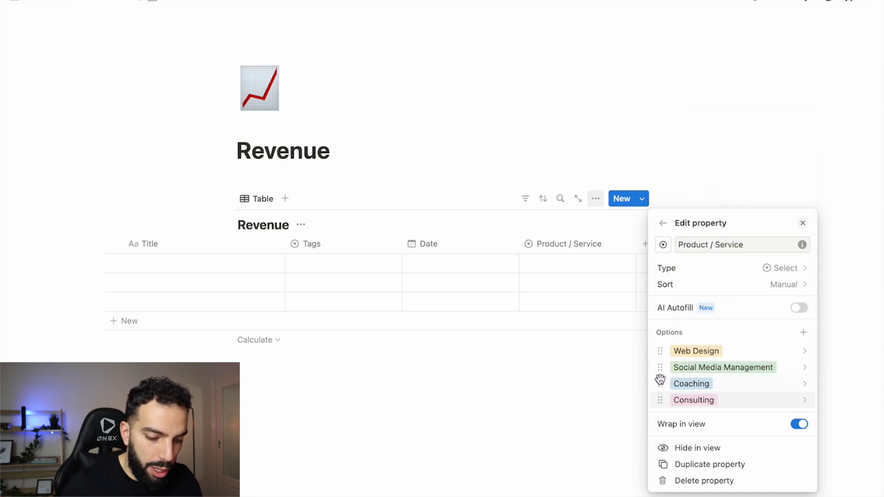
click(581, 253)
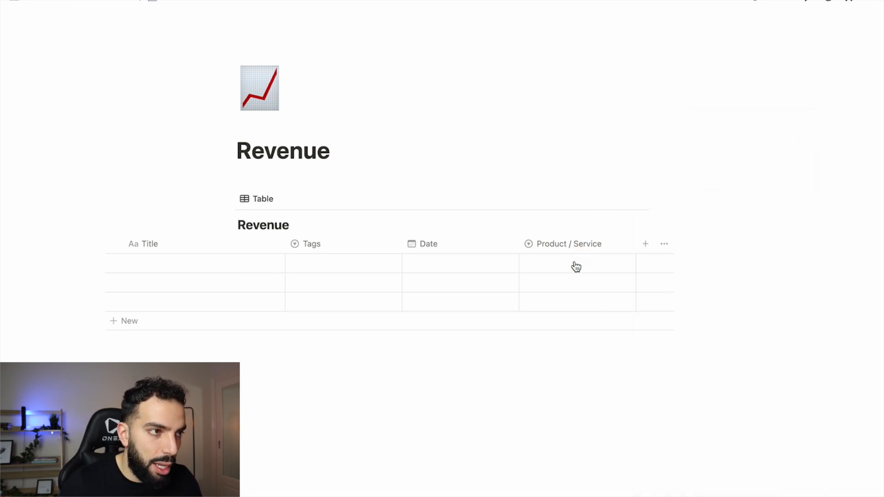
Add a Number property to the Revenue database and close its settings
click(644, 249)
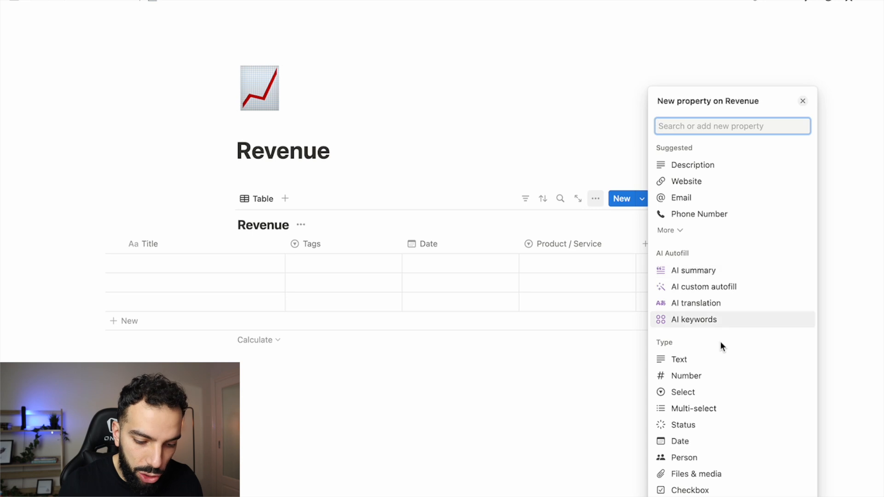
scroll(722, 347, down, 3)
scroll(754, 353, down, 3)
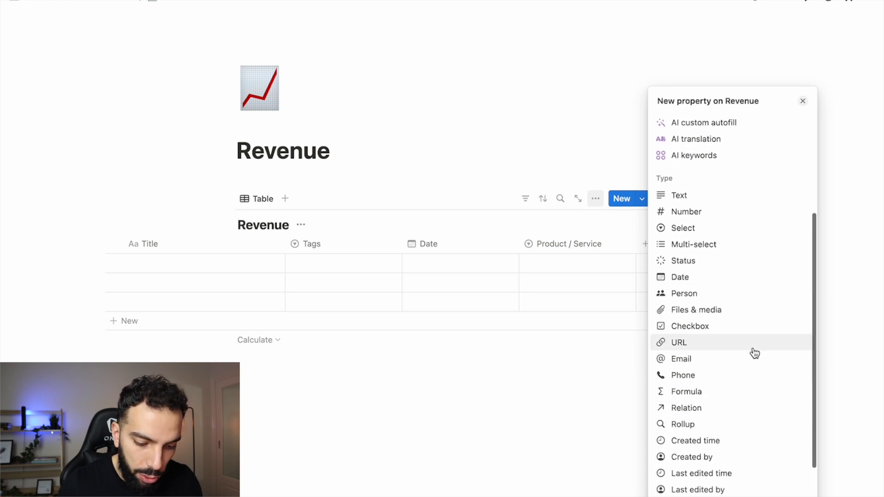
scroll(754, 352, up, 3)
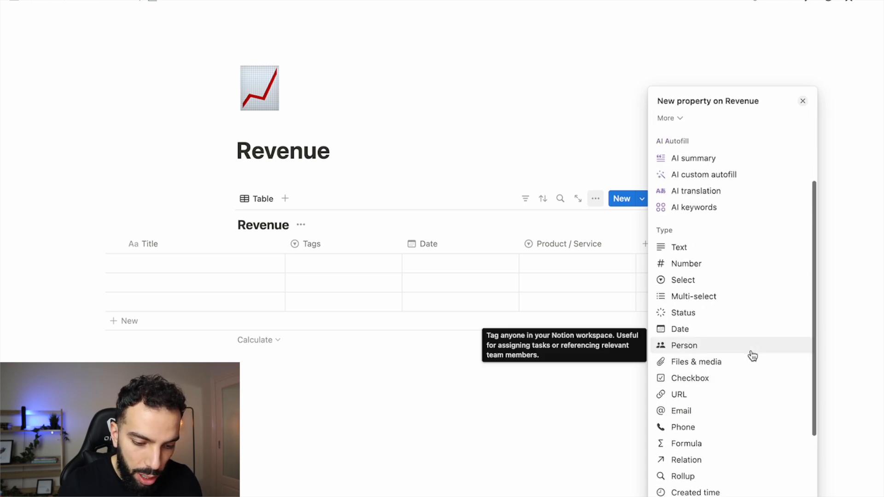
scroll(752, 352, down, 3)
click(725, 193)
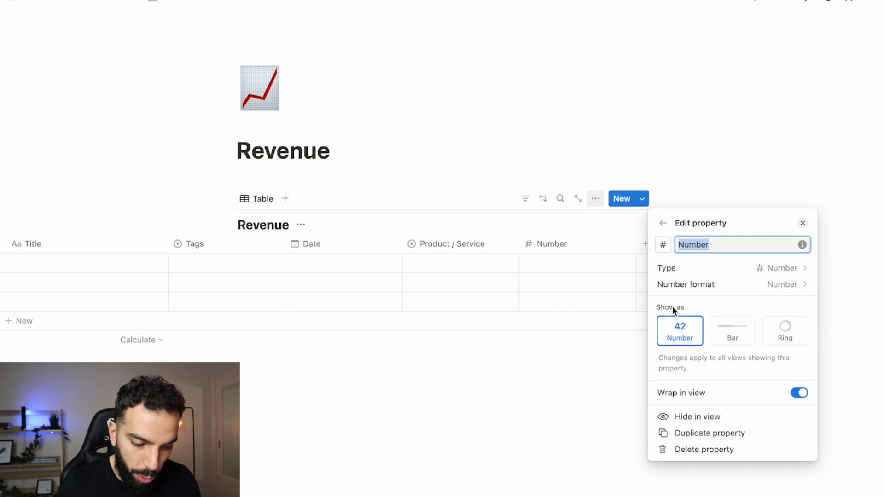
click(624, 311)
Enter 2000 as a trial amount in the first row's Number cell and clear it again
click(564, 264)
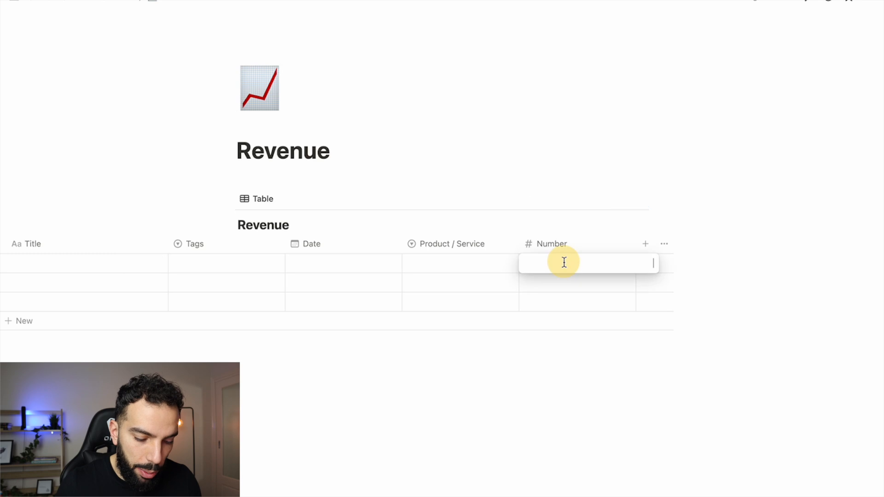
text(2000)
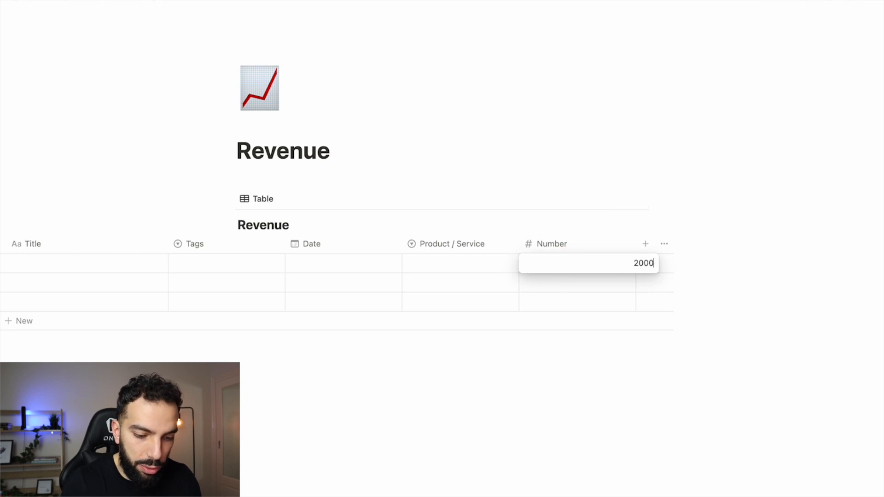
key(Return)
click(563, 291)
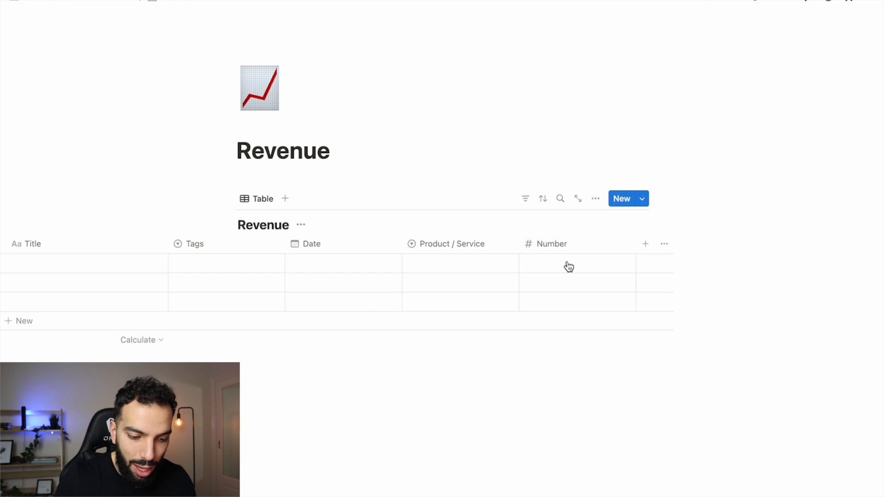
Set the Number property's number format to Australian dollar and close its settings
click(571, 242)
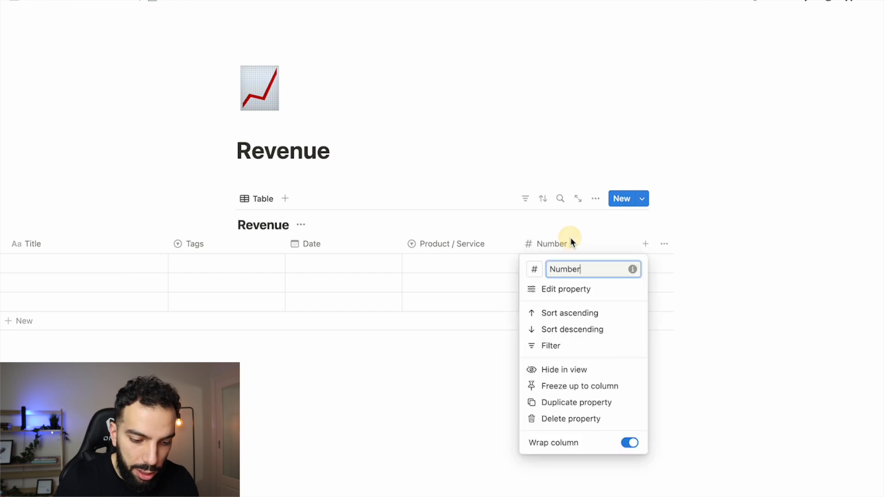
click(575, 294)
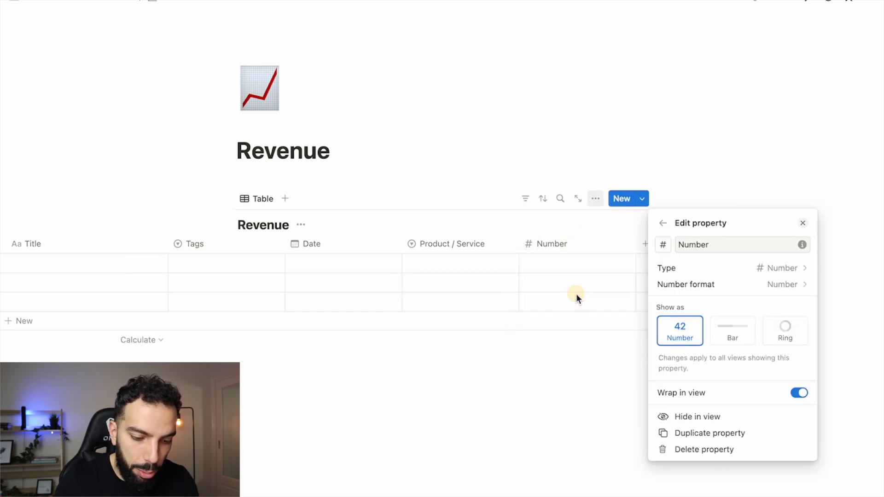
click(729, 293)
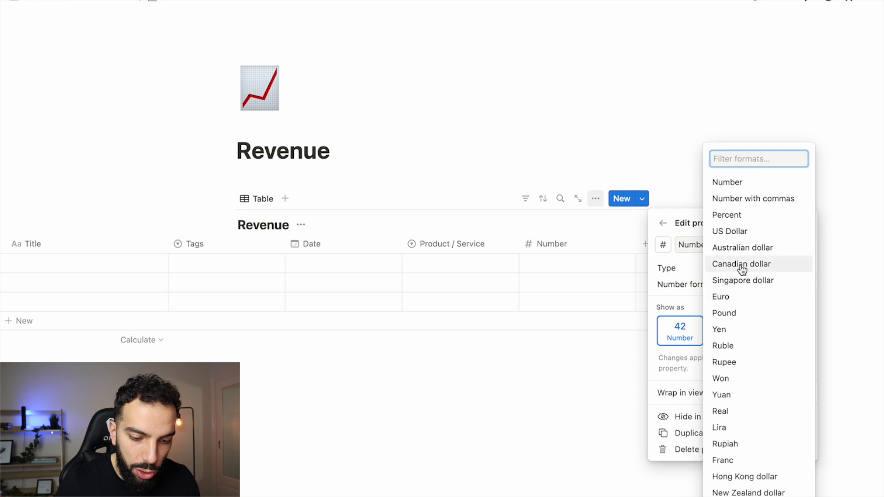
click(764, 247)
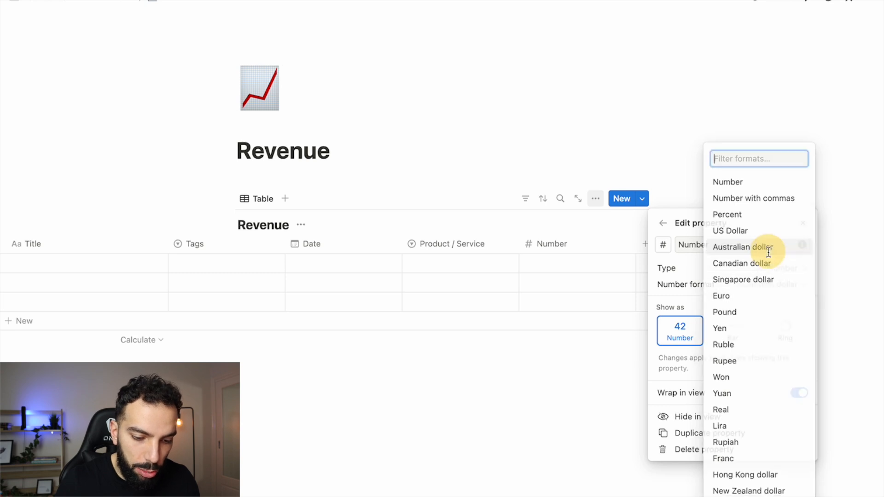
click(561, 291)
Enter an amount of 1000 in the first row's Number cell
click(572, 266)
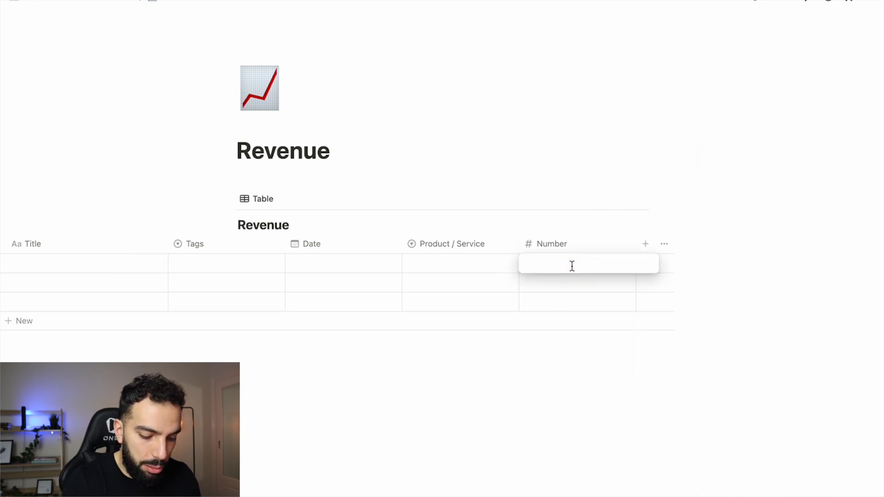
key(Return)
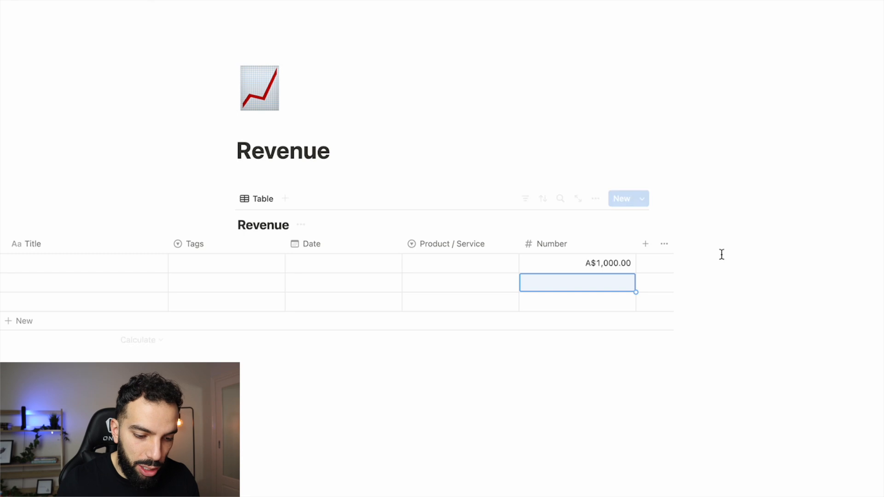
click(614, 269)
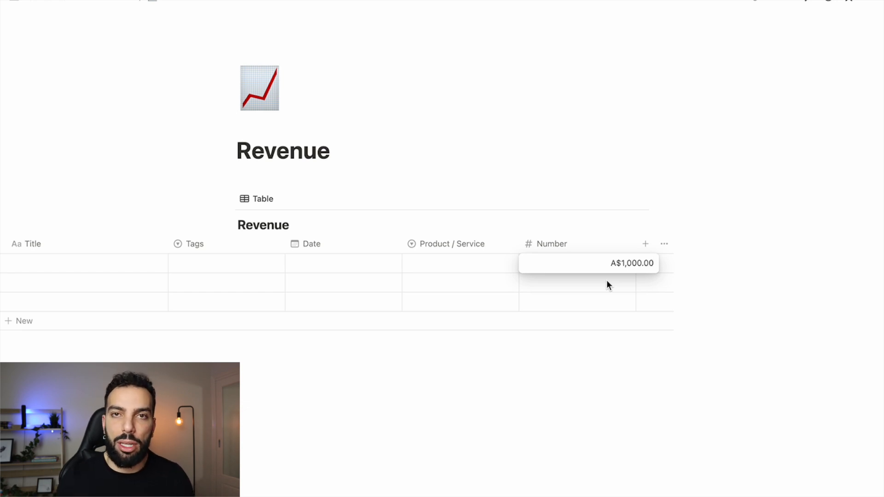
click(607, 282)
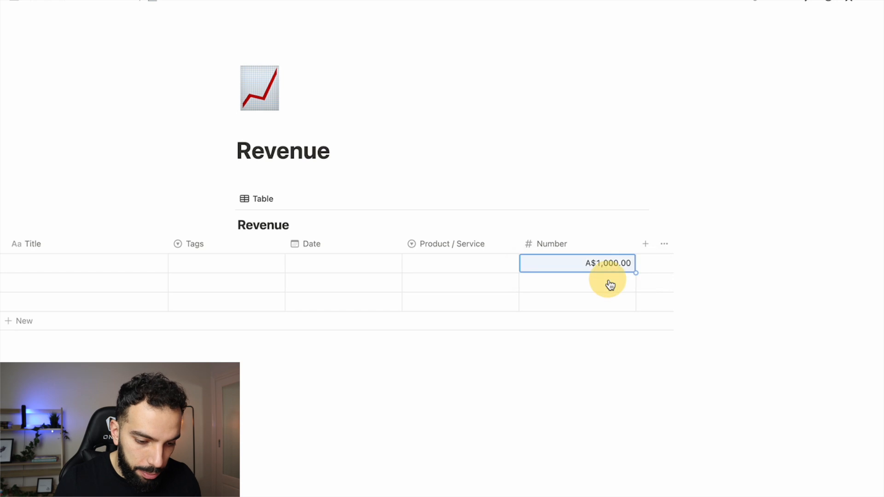
Rename the Number property as Amount
click(571, 248)
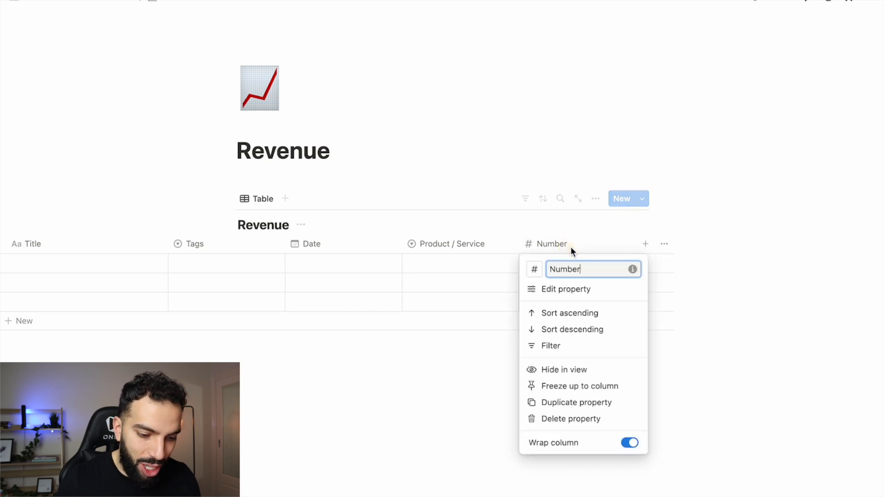
text(Amount)
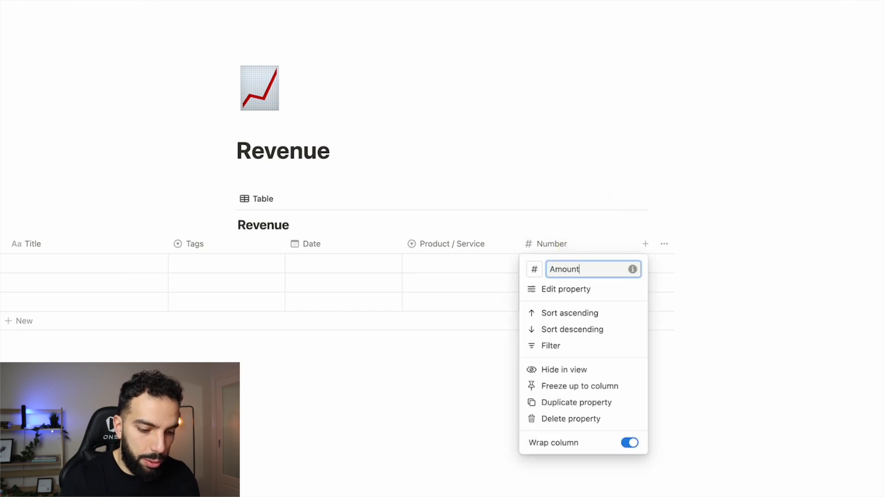
click(495, 279)
Add a Select property named Payment Method to the Revenue database, keeping Select as its type
scroll(589, 254, right, 1)
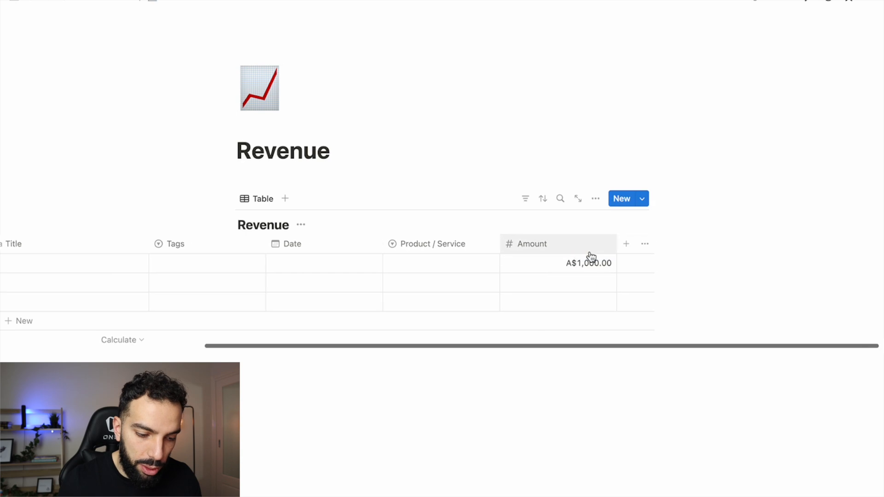
click(621, 244)
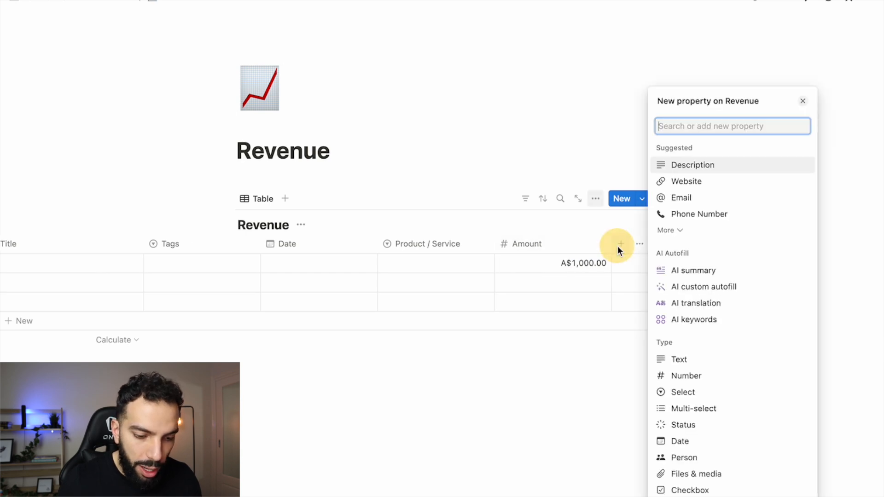
scroll(730, 299, down, 2)
scroll(730, 301, down, 3)
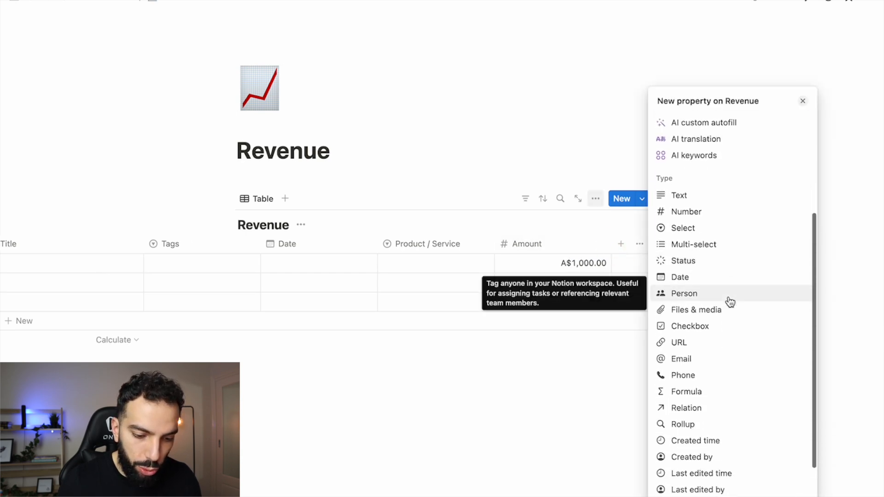
click(706, 248)
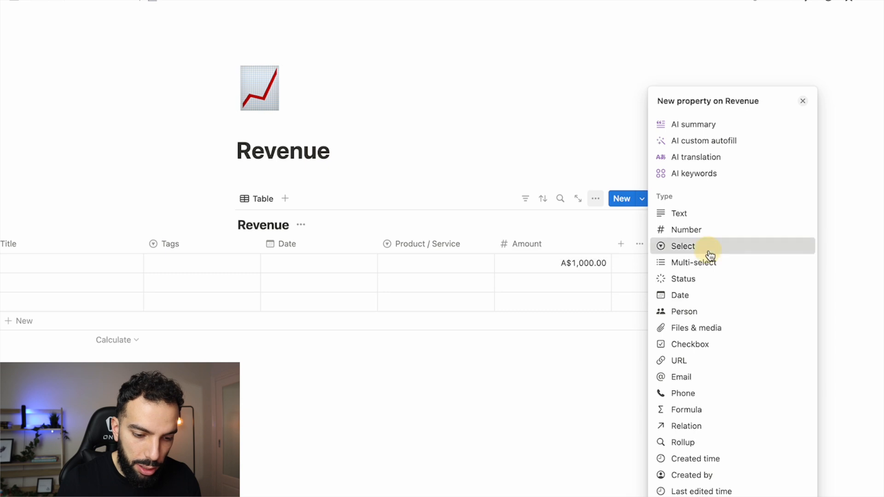
text(Paymen)
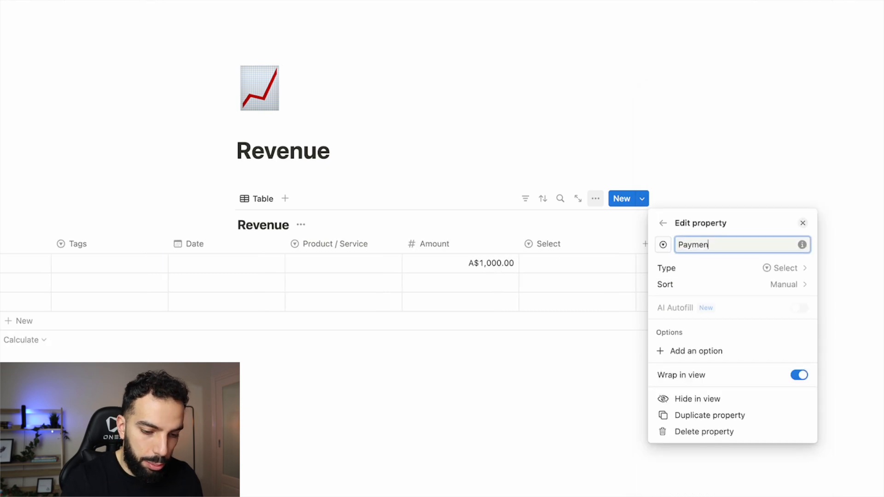
text(t Method)
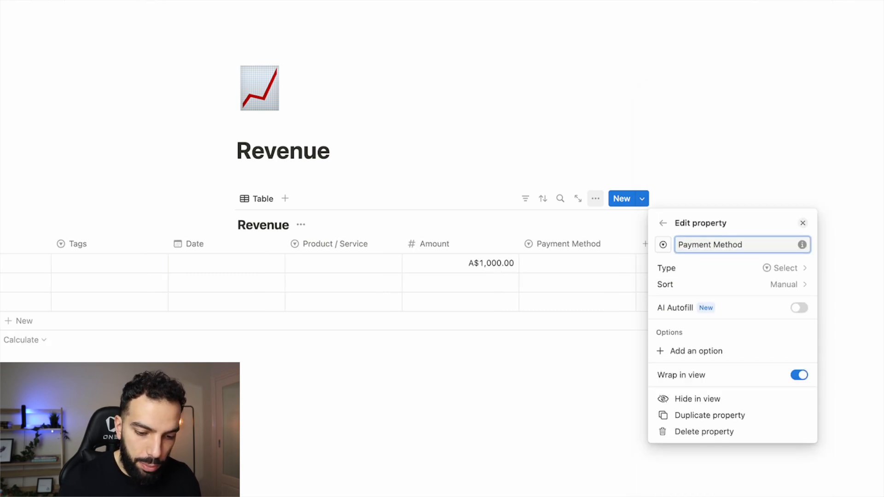
click(783, 267)
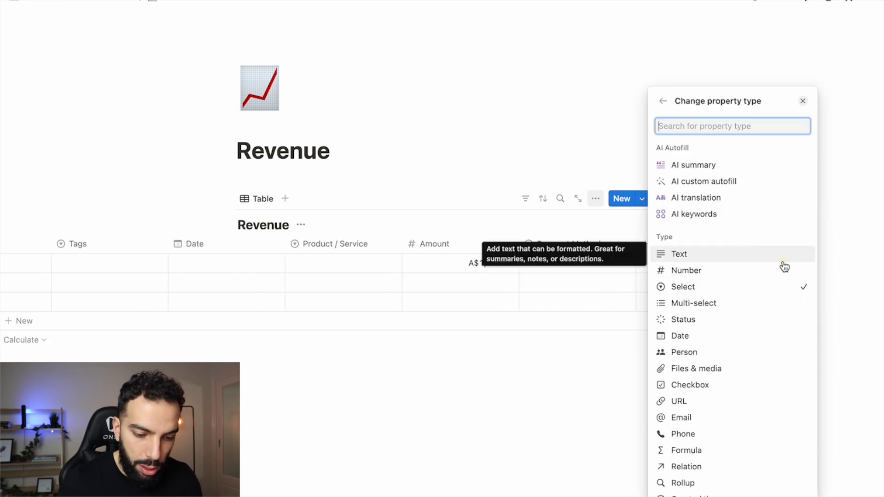
click(773, 287)
Add the options Stripe, PayPal and Direct Transfer to the Payment Method property
click(723, 350)
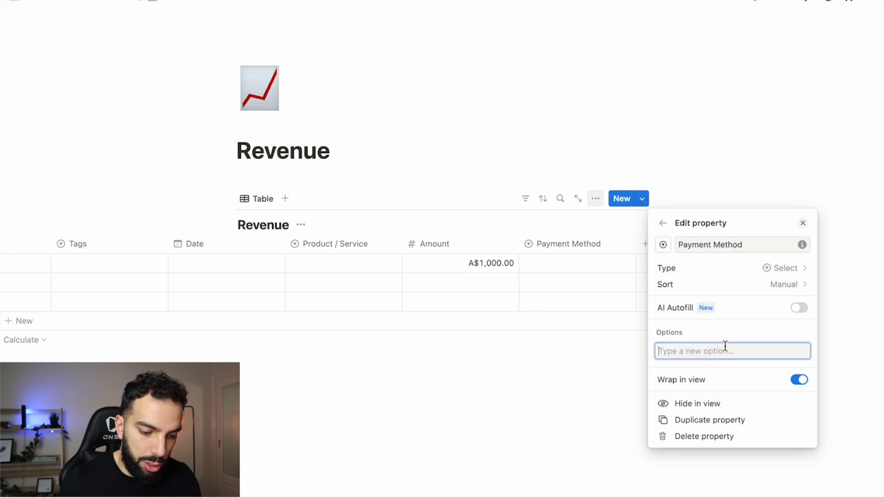
text(St)
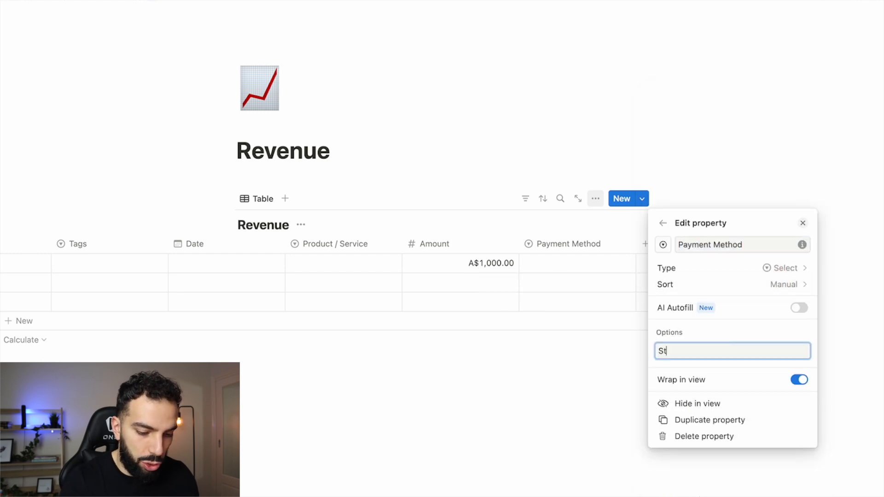
text(ripe)
key(Return)
text(PayPal)
key(Return)
text(Invo)
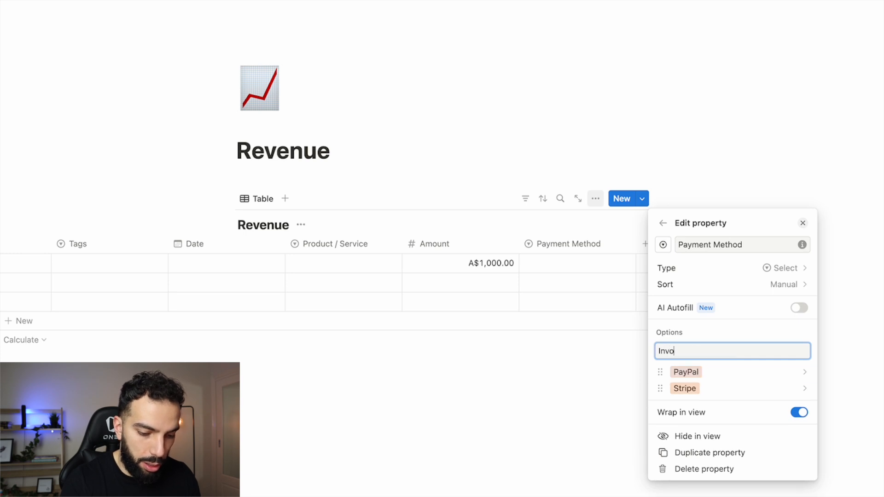
text(Direct Transfer)
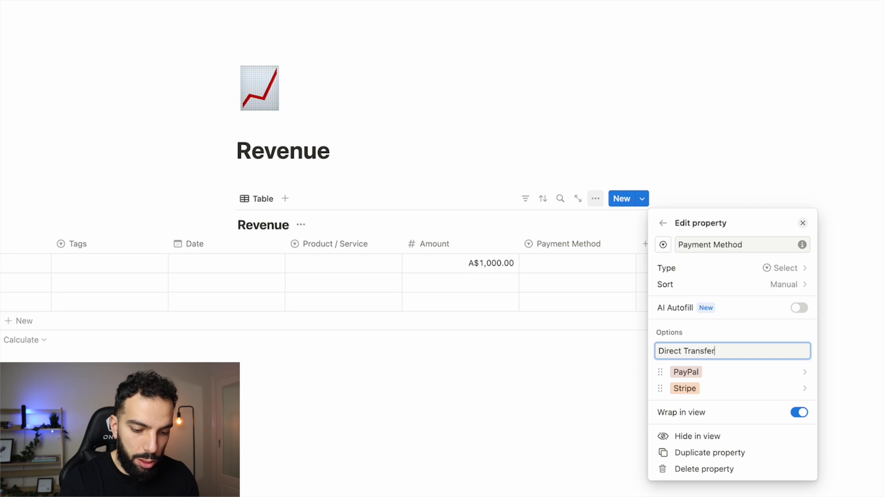
key(Return)
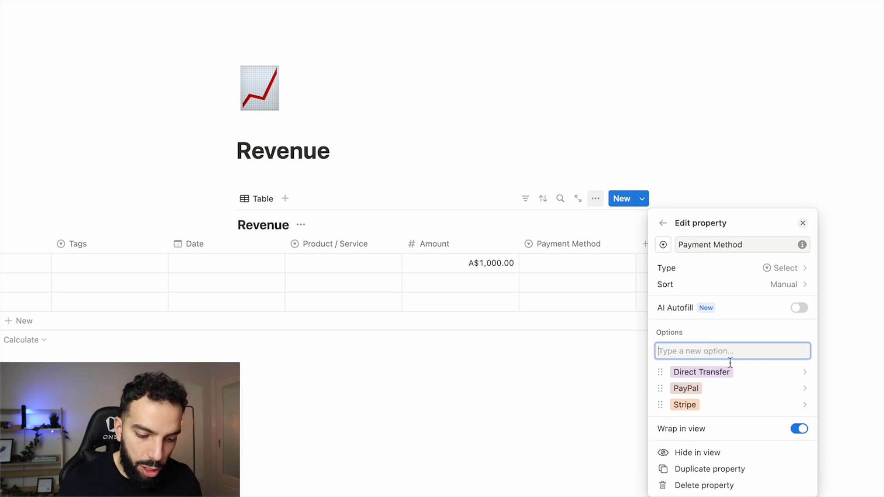
Color the Stripe option purple and the PayPal option blue in the Payment Method property
click(661, 405)
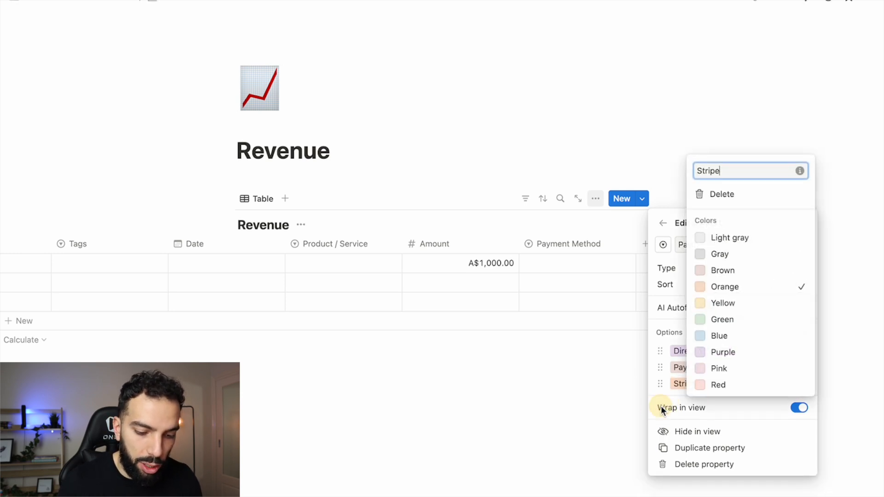
click(736, 357)
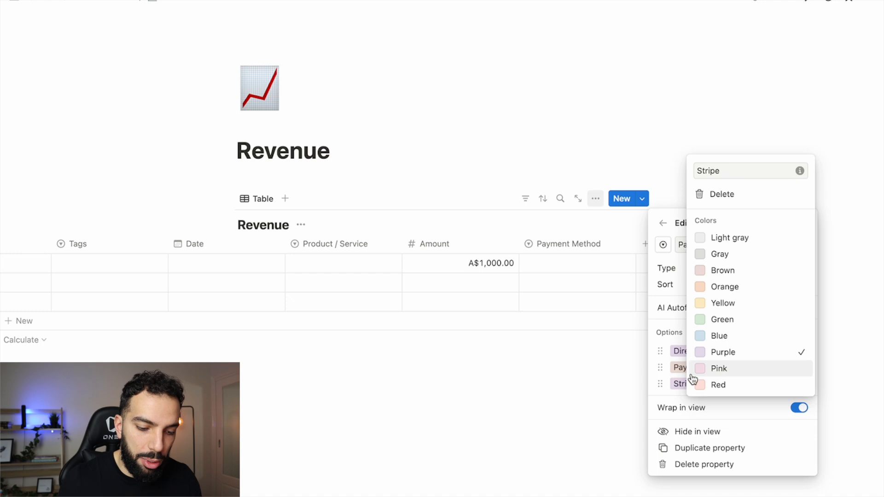
click(671, 368)
click(665, 367)
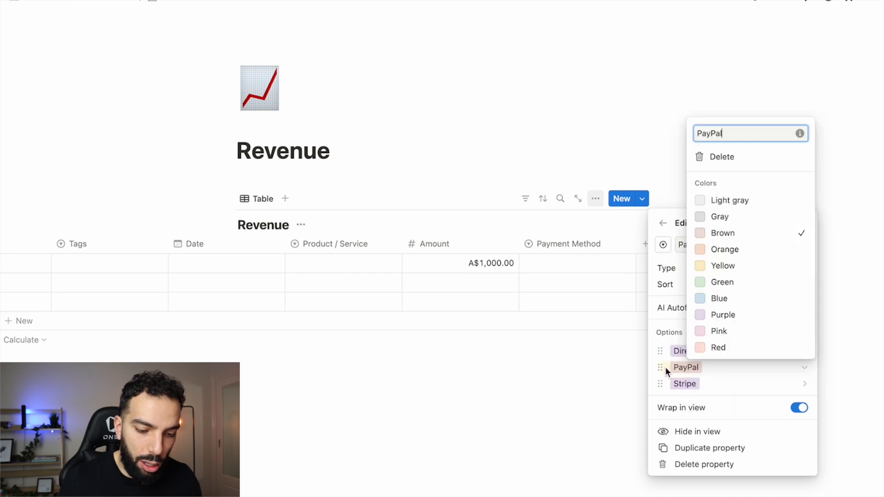
click(764, 300)
click(702, 372)
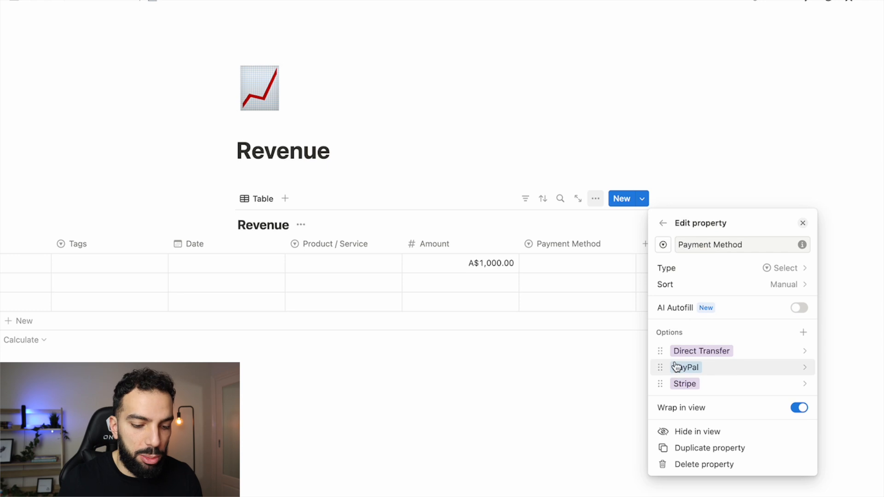
Change the Direct Transfer option's color and close the Payment Method property settings
click(663, 353)
click(755, 265)
click(673, 342)
click(606, 294)
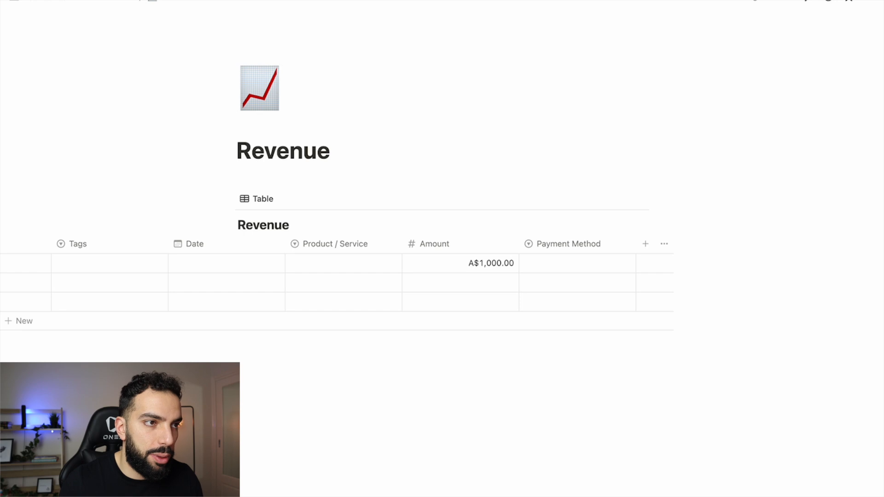
Add a Files & media property named Invoice to the Revenue database and close its settings
click(647, 245)
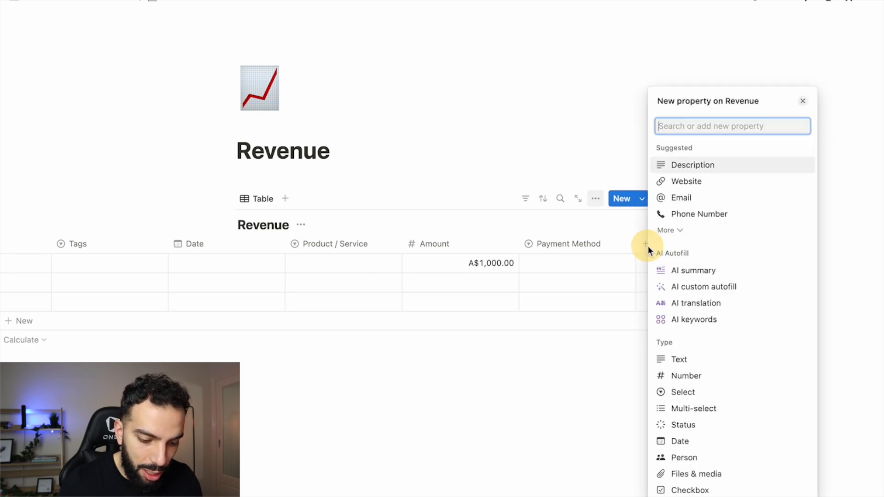
scroll(737, 342, down, 5)
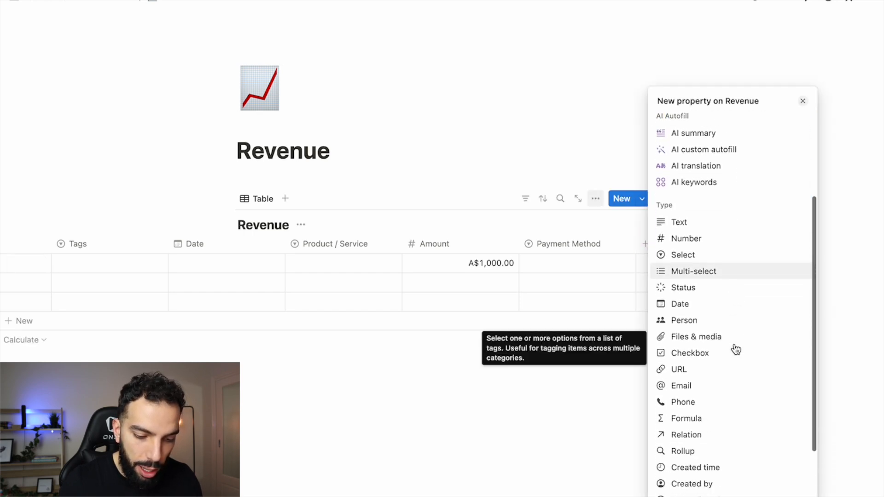
scroll(736, 350, down, 2)
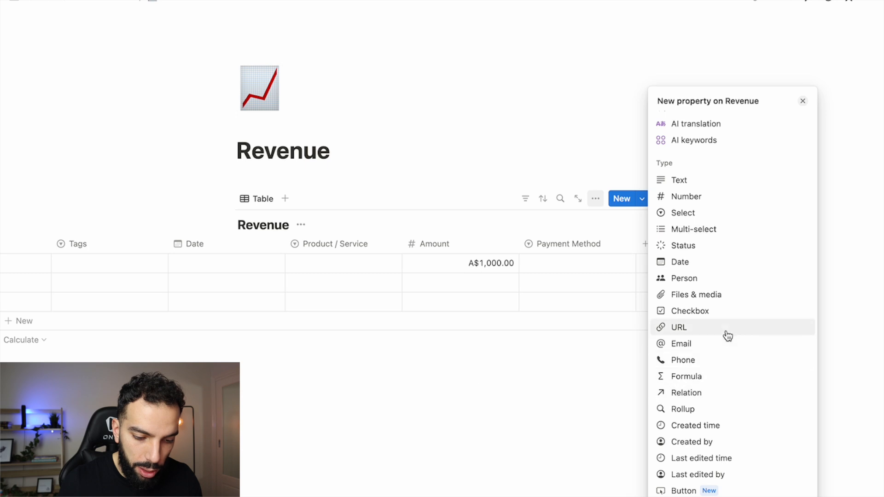
scroll(724, 322, up, 1)
click(721, 303)
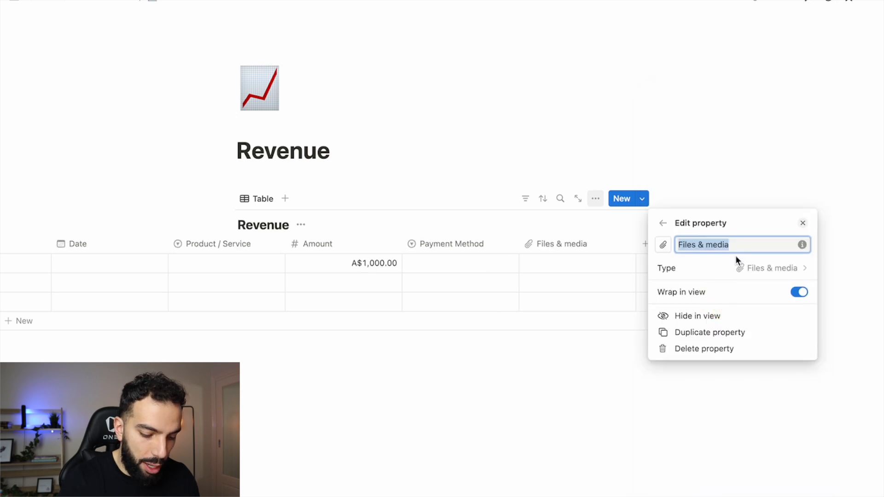
text(Invoice)
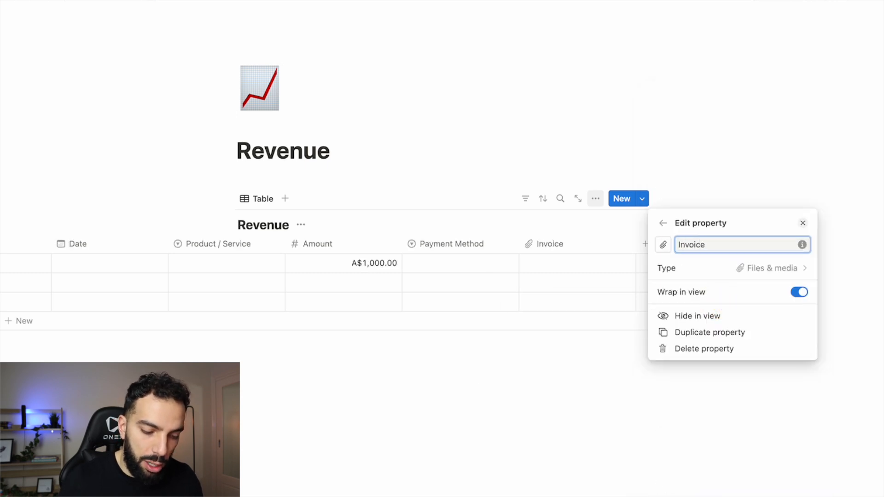
click(585, 268)
View the file upload options of the first row's Invoice cell without adding a file, and look across the table's columns
click(580, 271)
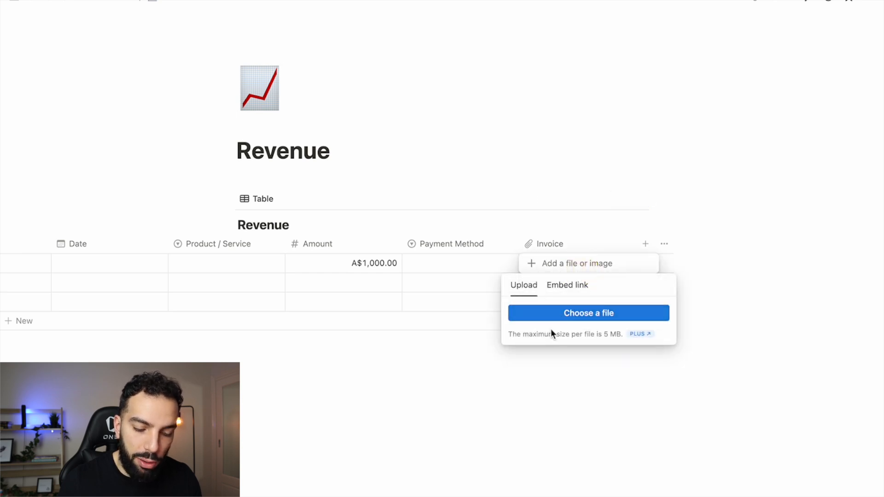
click(479, 267)
click(477, 273)
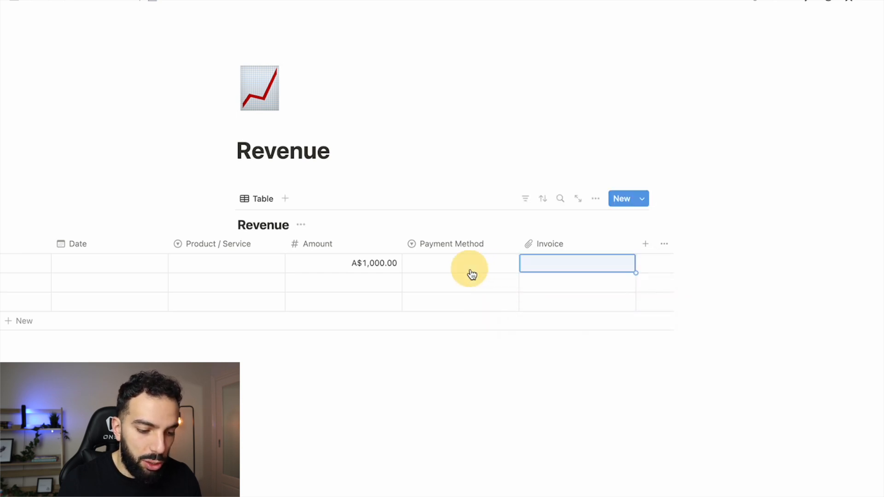
scroll(479, 275, left, 10)
scroll(479, 275, right, 10)
scroll(485, 275, right, 1)
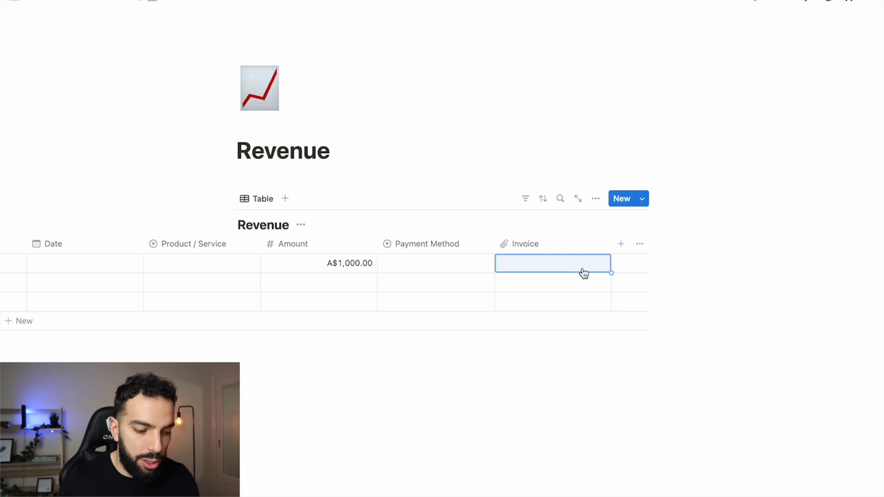
Turn on full width for the Revenue page
scroll(580, 272, left, 8)
scroll(478, 270, right, 8)
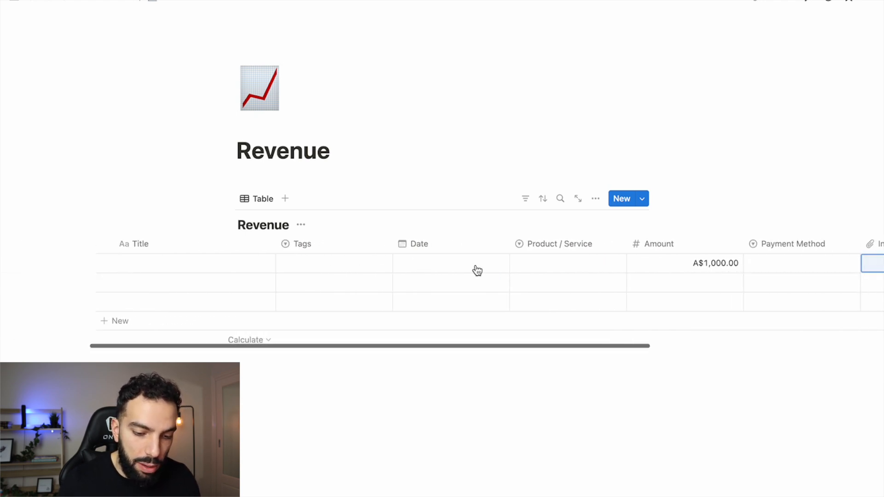
click(661, 263)
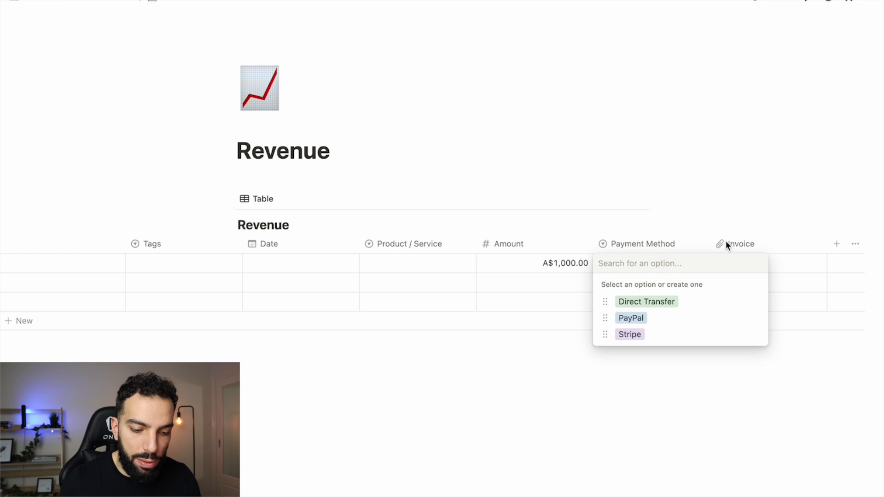
key(Escape)
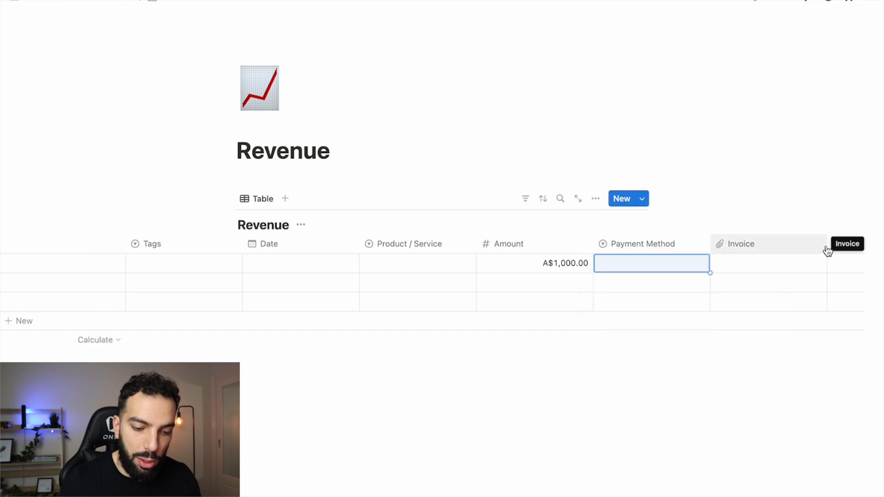
scroll(618, 253, left, 6)
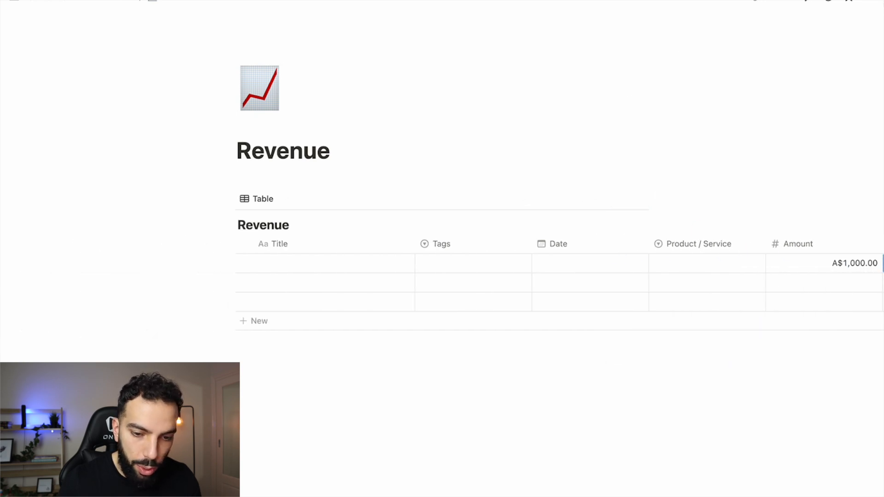
click(874, 2)
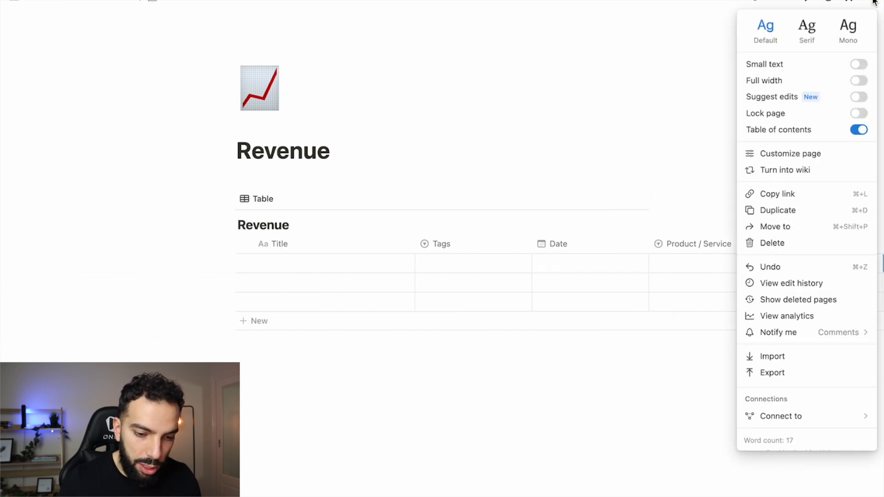
click(859, 81)
click(467, 376)
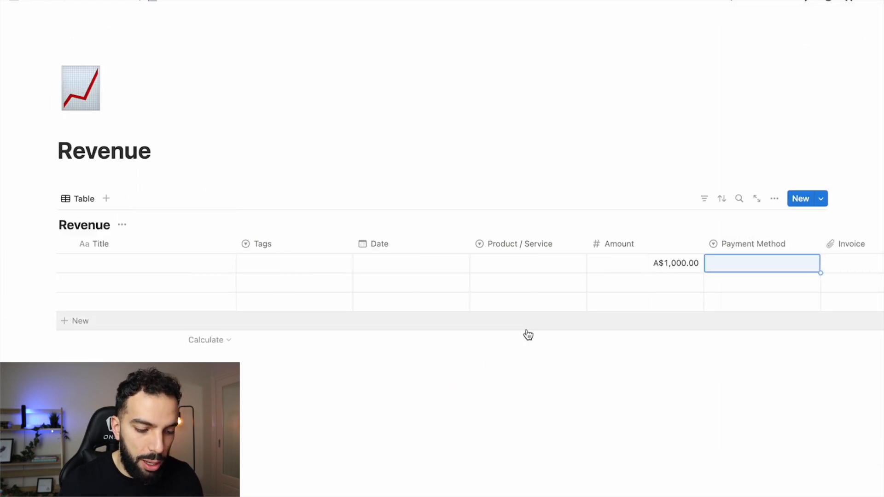
Narrow the Title, Tags, Date, Product / Service, Payment Method and Invoice columns of the Revenue table
scroll(474, 298, right, 3)
scroll(474, 297, left, 3)
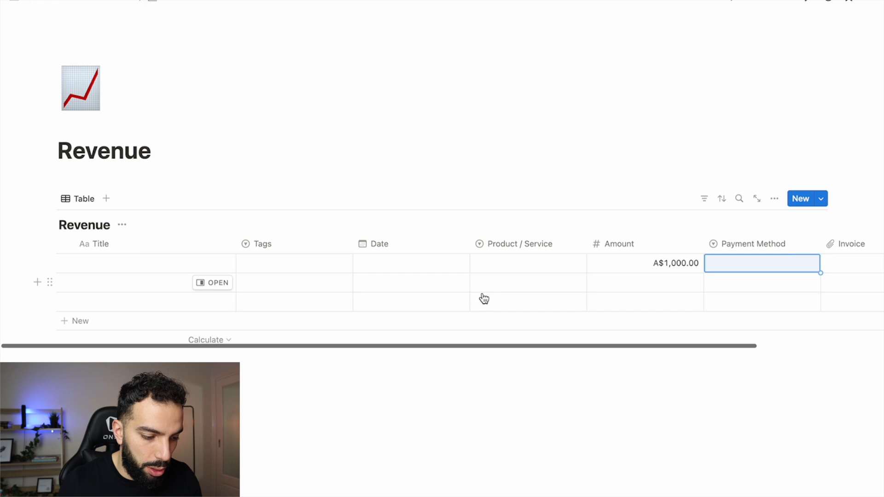
drag(236, 248, 215, 249)
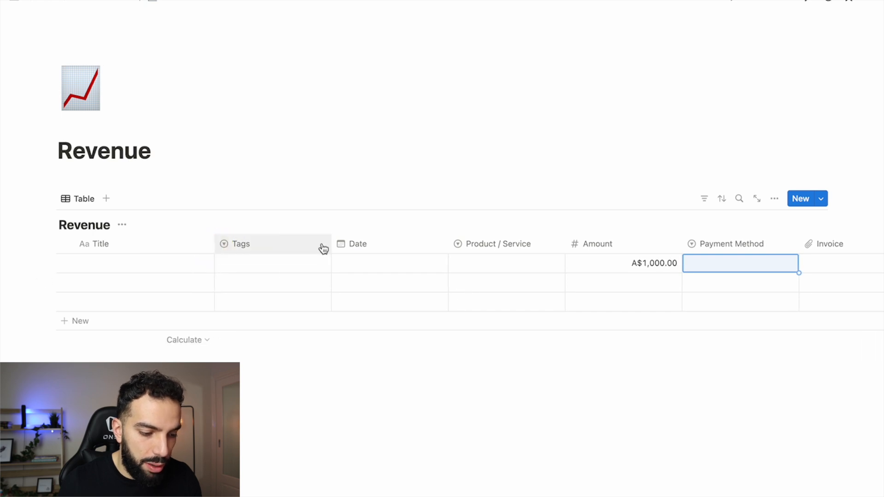
drag(331, 247, 316, 247)
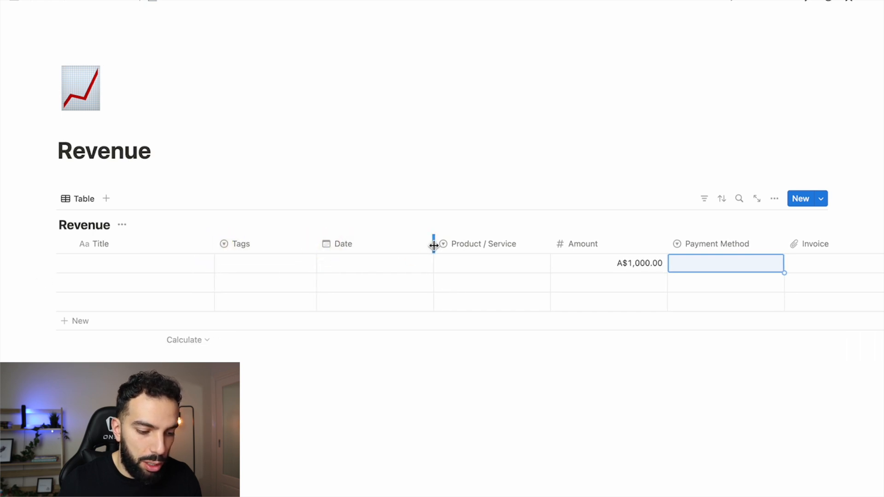
drag(434, 243, 407, 245)
drag(523, 243, 519, 245)
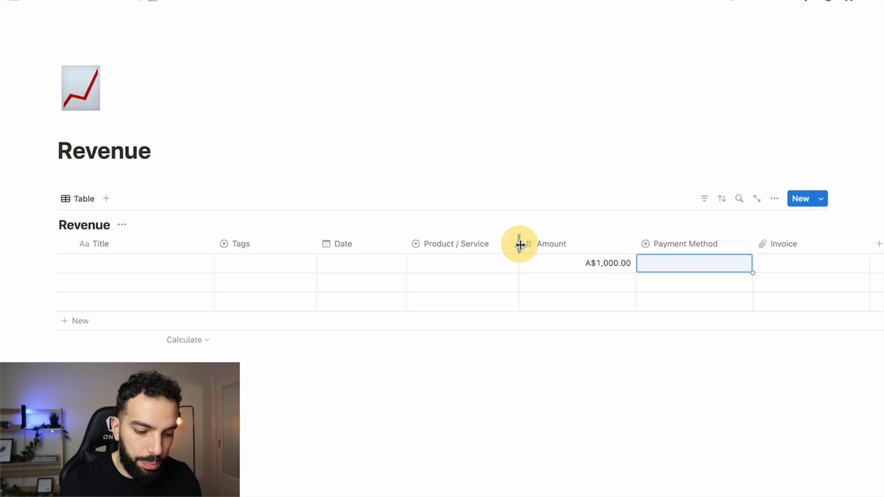
drag(870, 244, 851, 244)
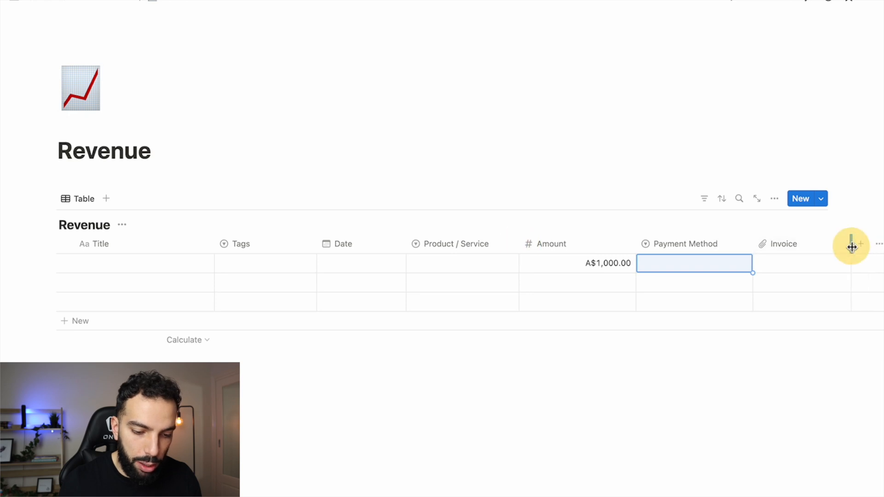
drag(752, 245, 742, 246)
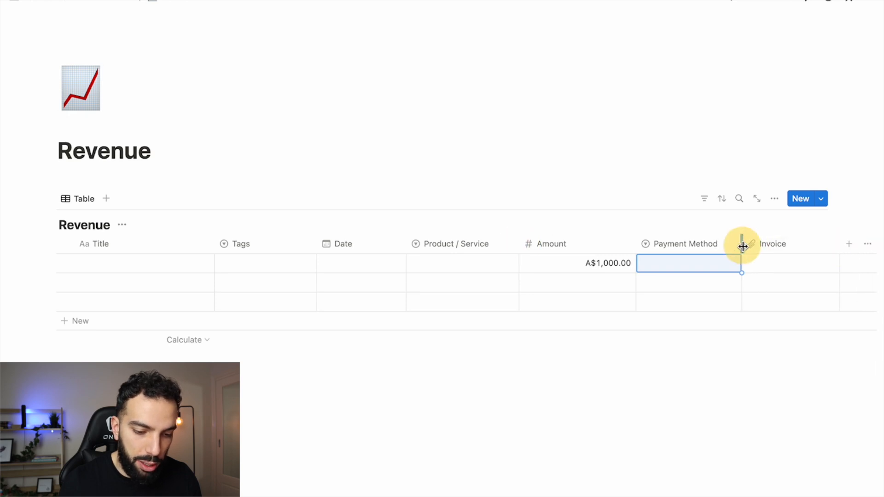
click(618, 409)
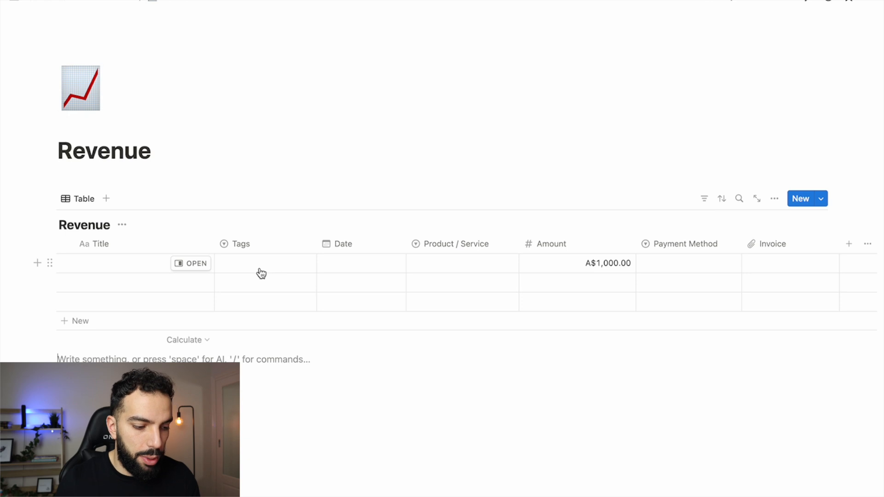
Title the first row of the Revenue table Social Media Strategy Session
click(153, 265)
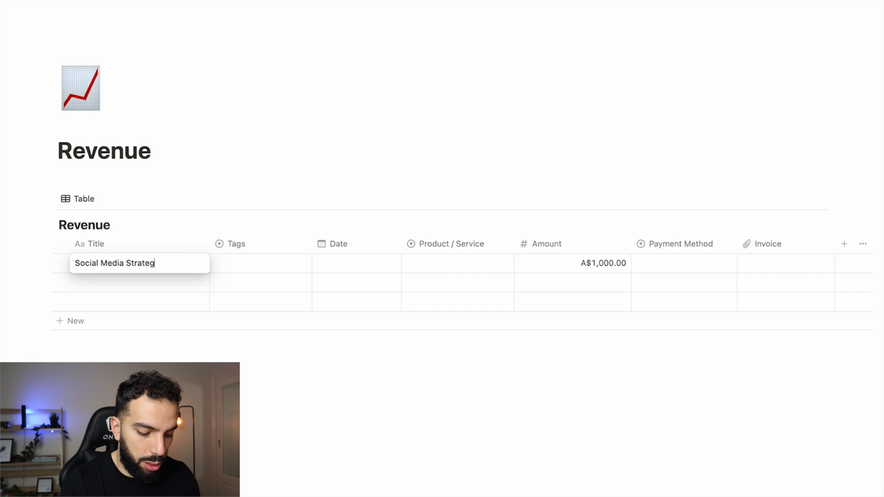
text(ssion)
key(Return)
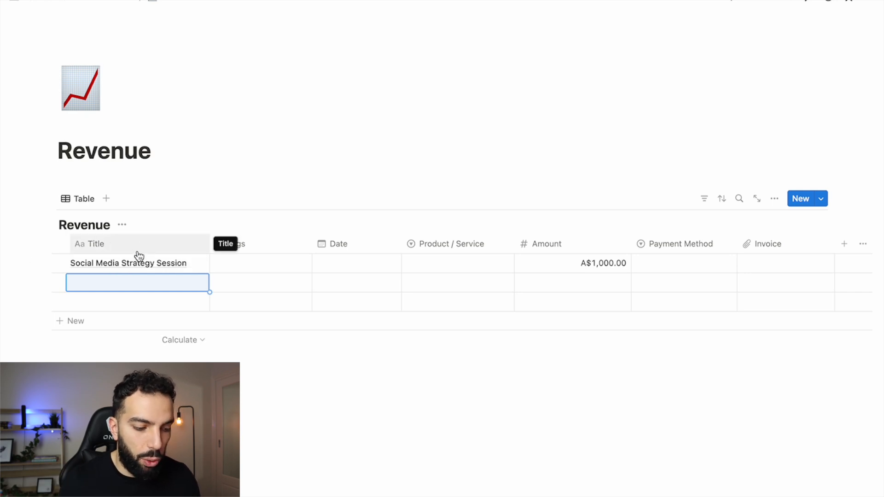
Tag the Social Media Strategy Session entry as July and set its date to July 10, 2024
click(266, 263)
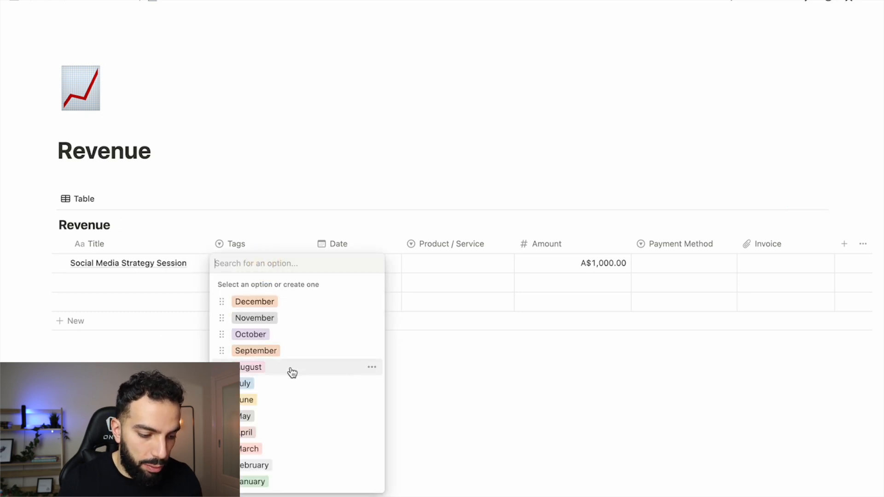
click(286, 384)
click(368, 262)
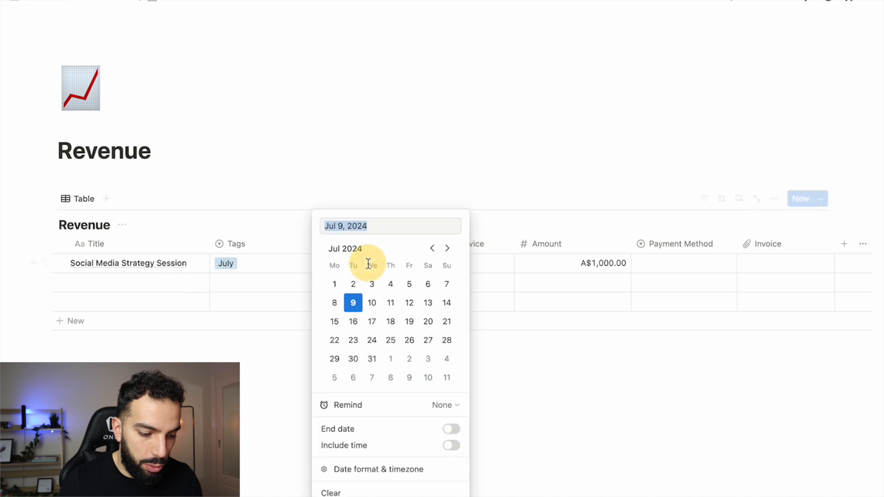
click(372, 303)
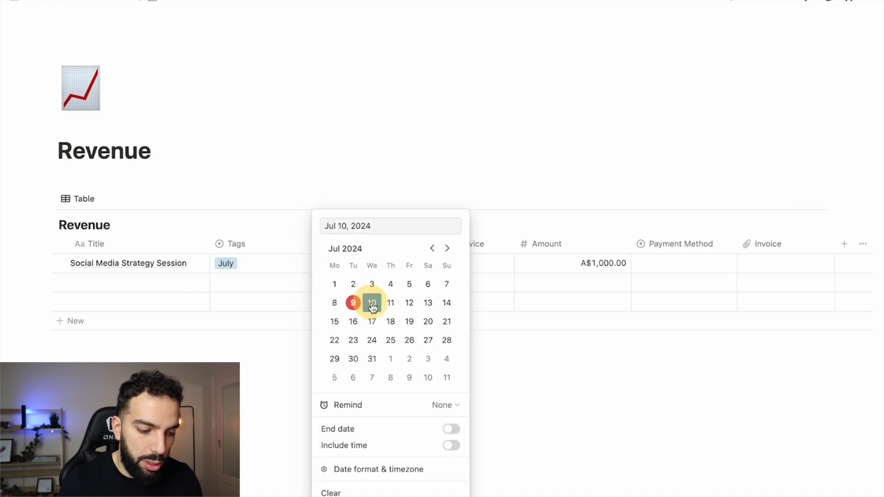
click(513, 339)
Set the Social Media Strategy Session entry's Product / Service to Consulting and its Amount to 250
click(459, 267)
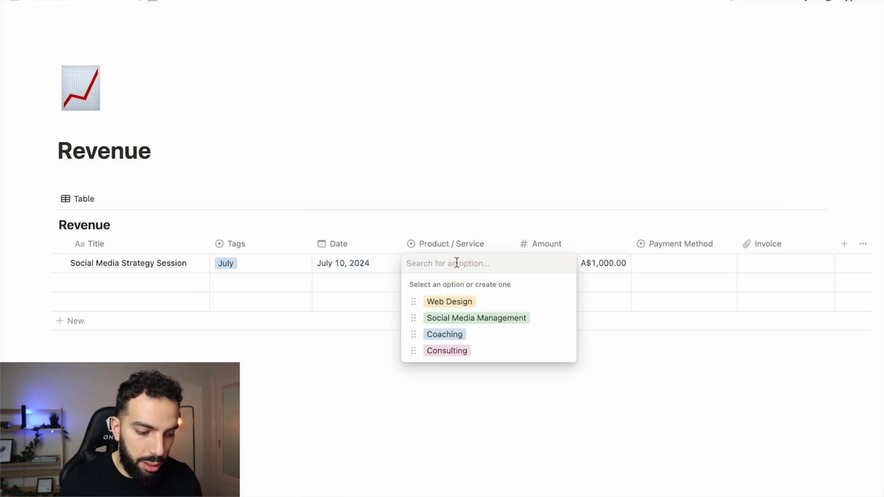
click(474, 355)
click(493, 363)
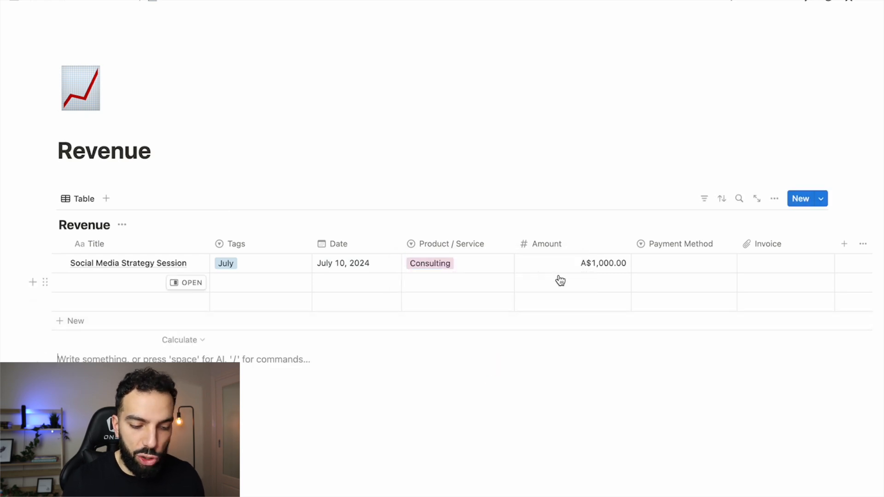
click(587, 267)
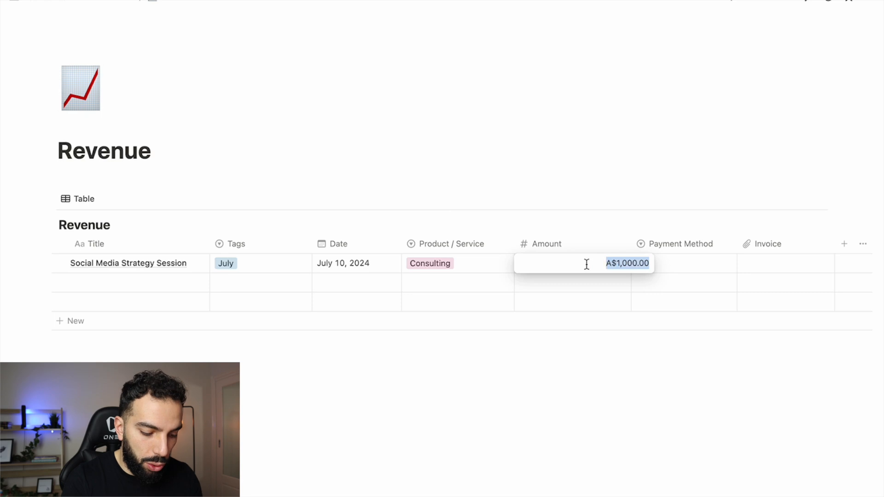
text(250)
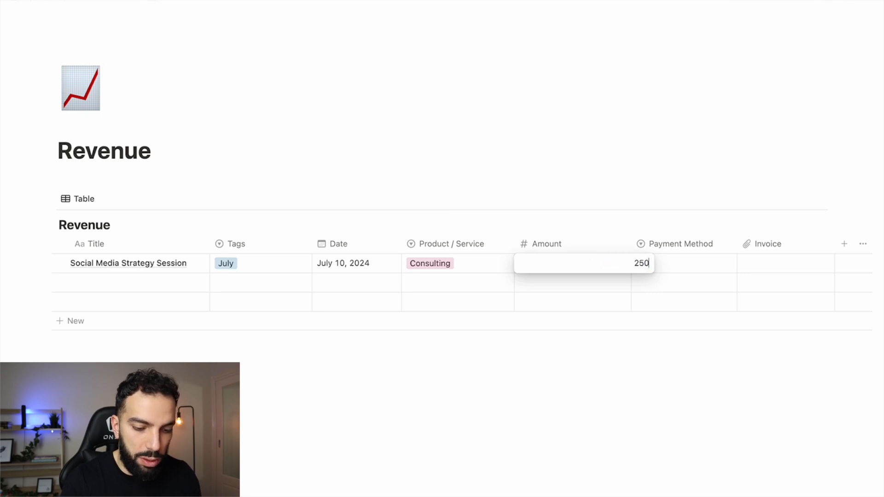
key(Return)
Set the payment method of the Social Media Strategy Session entry to Stripe
click(663, 263)
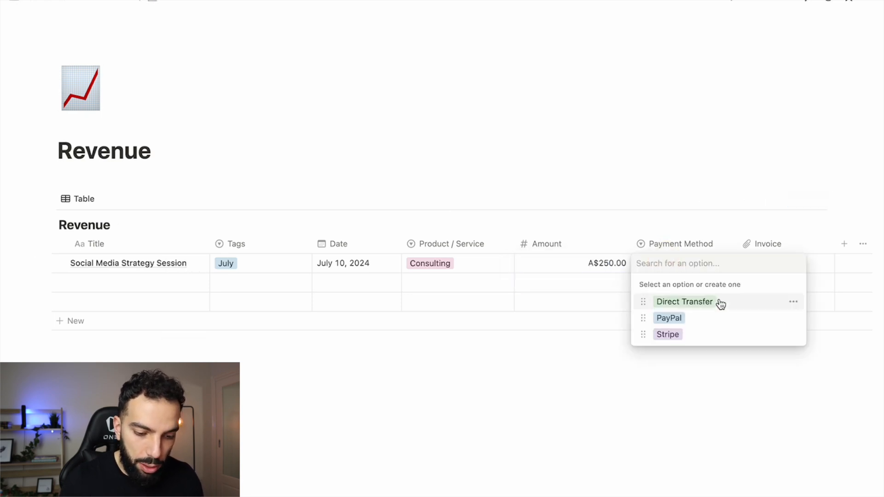
click(700, 334)
click(698, 360)
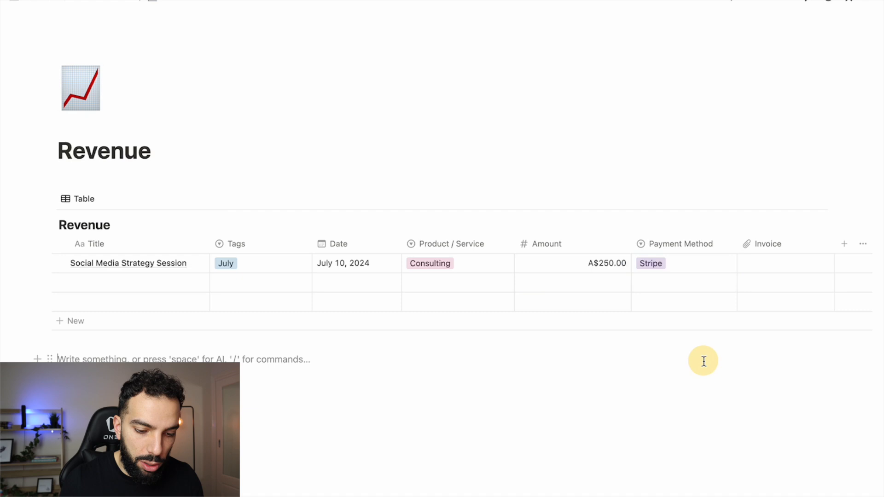
View the file options in the Social Media Strategy Session entry's Invoice cell and close them without adding a file
click(765, 272)
click(666, 288)
key(Escape)
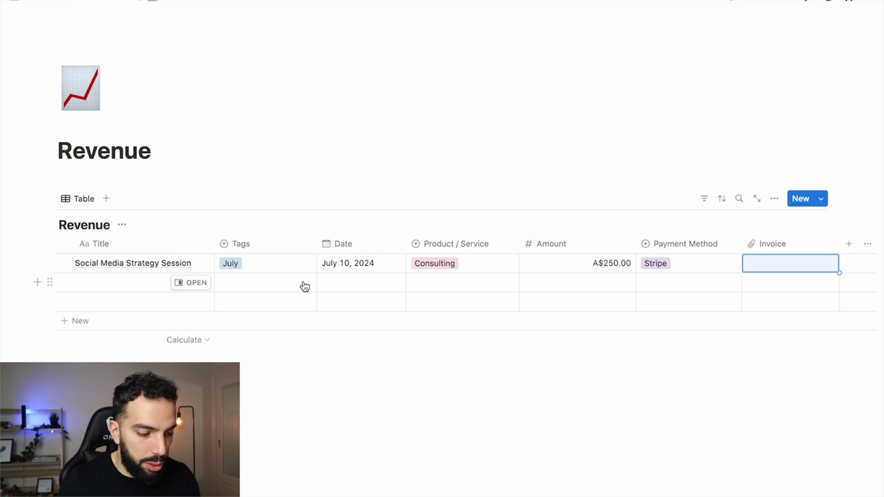
Add a new view with the Board layout to the Revenue database and close its settings
click(107, 199)
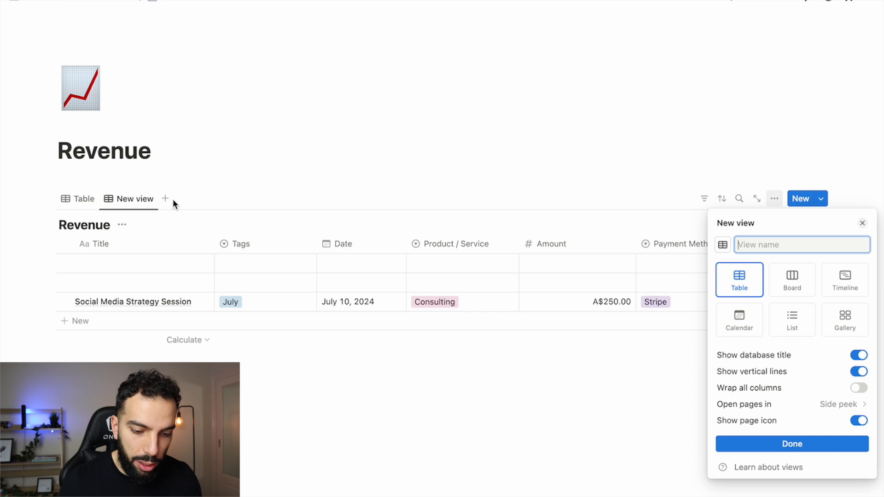
click(797, 287)
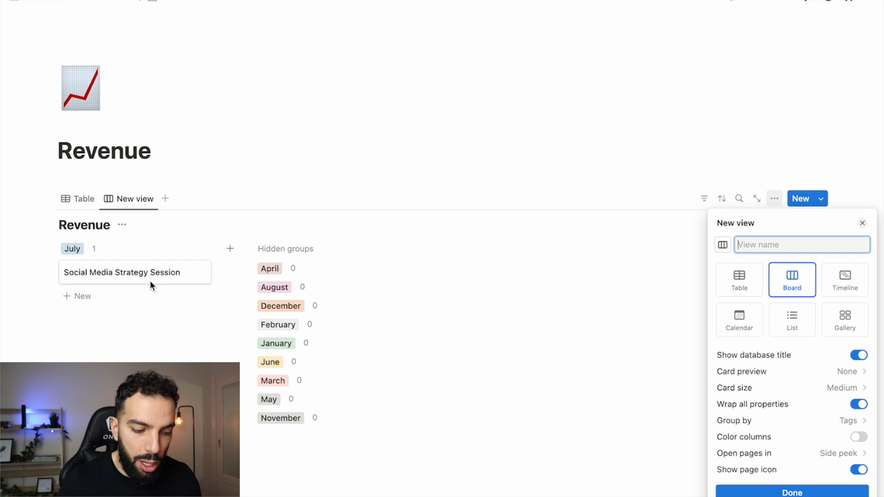
click(775, 205)
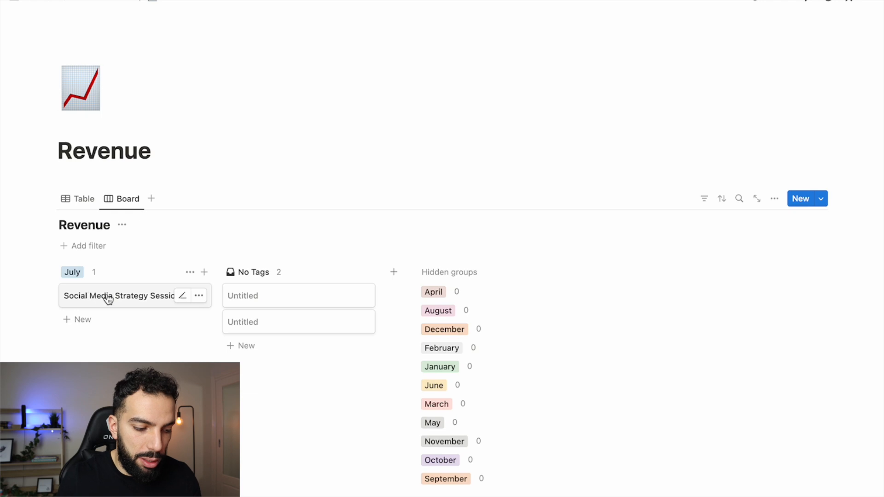
Group the Revenue board view by Product / Service and close the view options
click(775, 200)
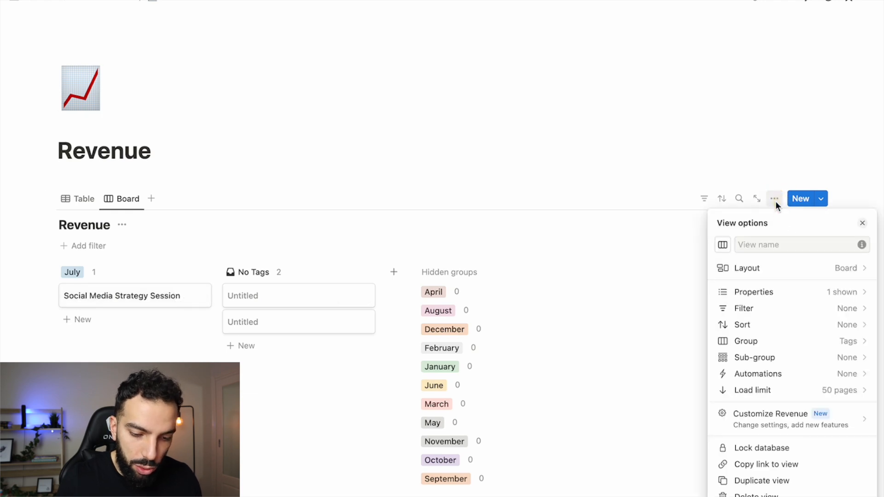
click(799, 341)
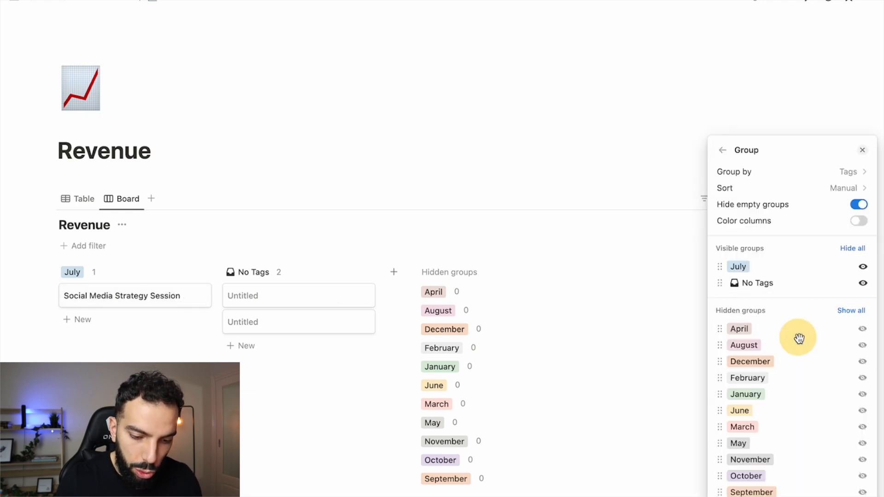
click(808, 177)
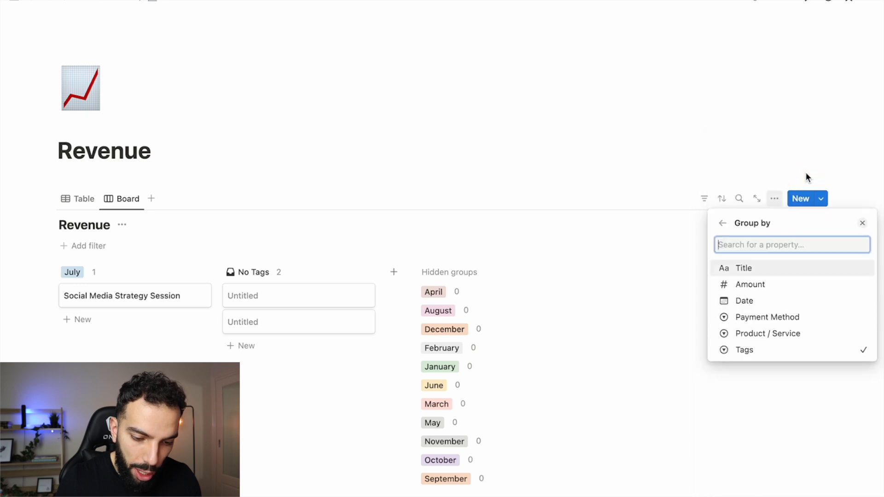
click(792, 334)
click(483, 372)
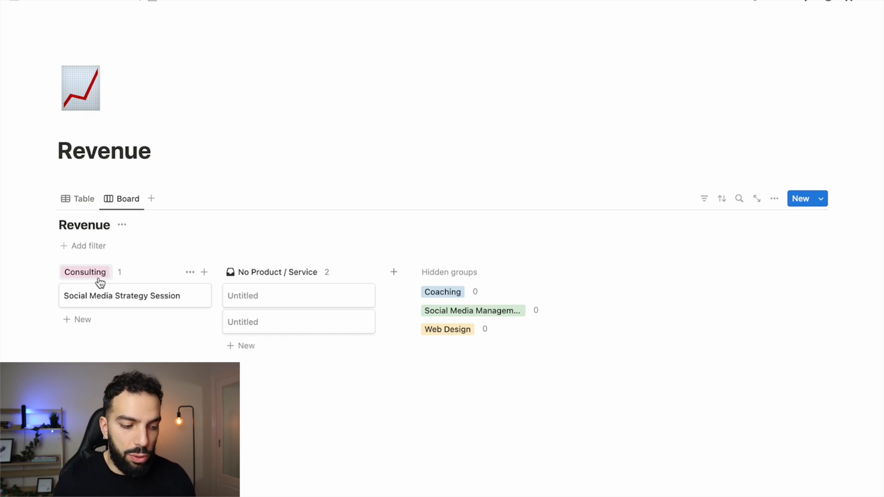
Compare the Revenue database's Table and Board views, finishing on the Table view
click(83, 198)
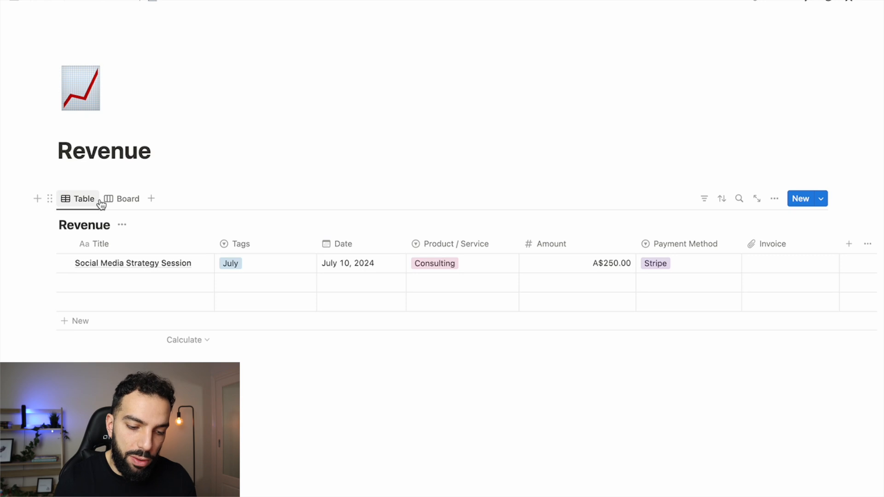
click(106, 200)
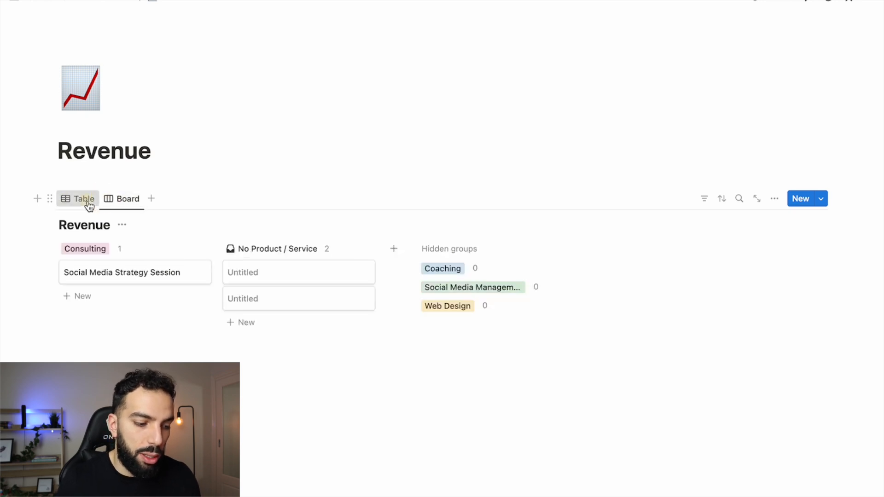
click(87, 203)
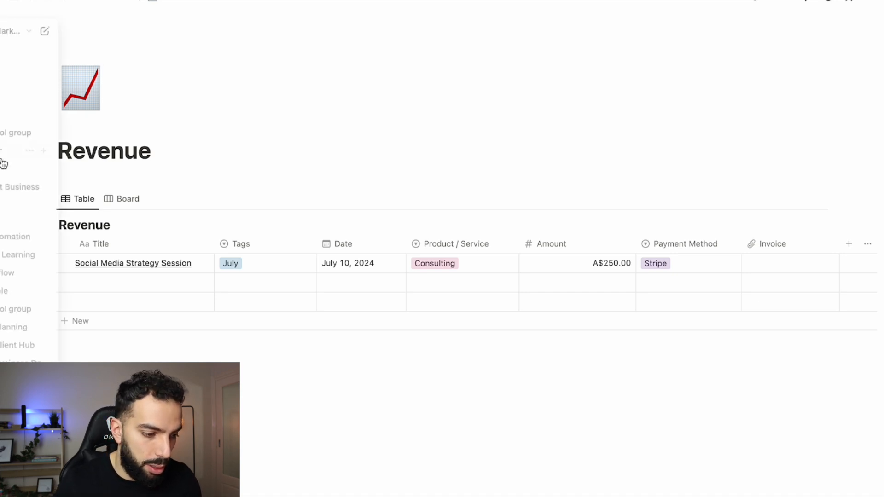
Return to the Finance Tracker page and duplicate its Revenue subpage
click(110, 4)
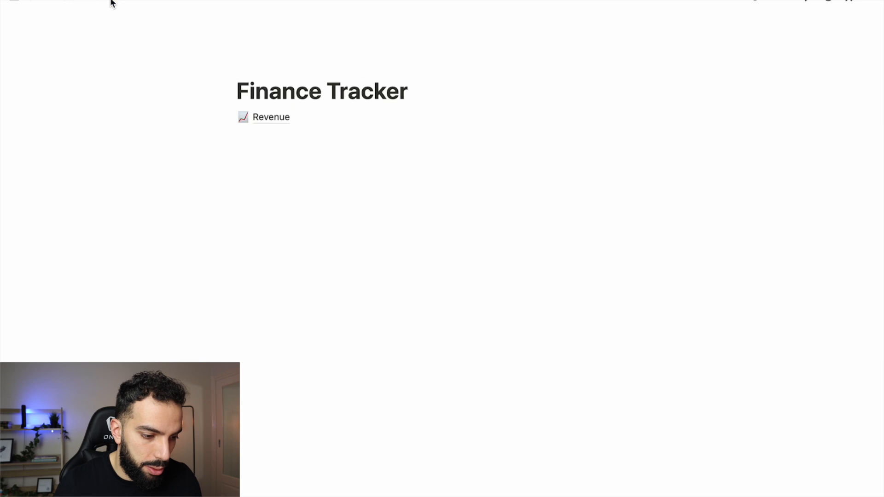
right_click(267, 118)
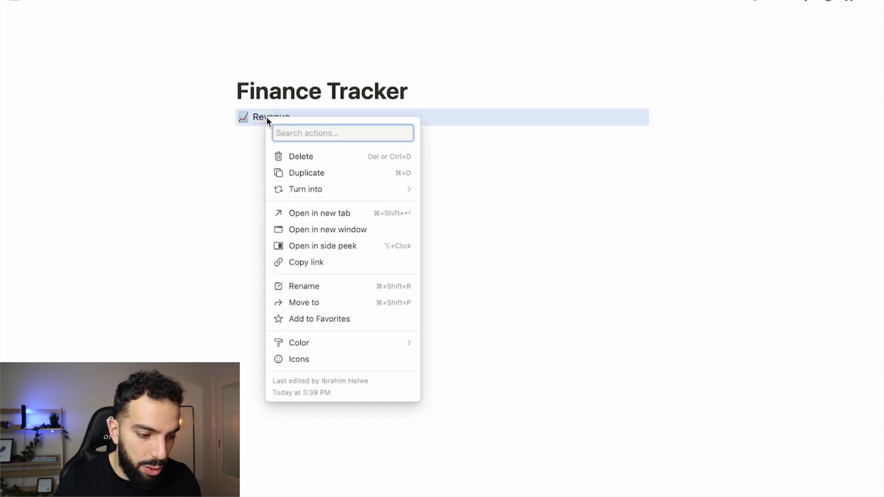
click(335, 174)
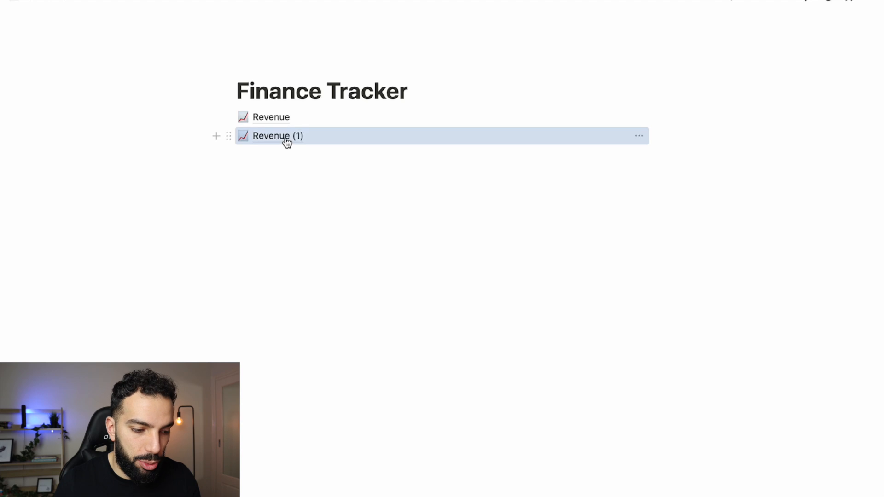
Open the duplicated Revenue page and retitle it Expenses
click(284, 136)
triple_click(130, 150)
text(Expenses)
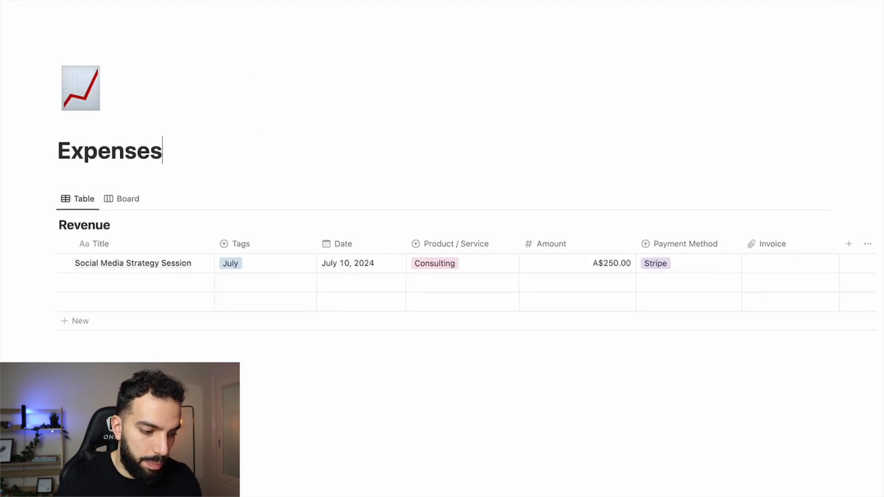
Change the Expenses page icon to the falling chart emoji and rename its inline database Expenses
click(96, 105)
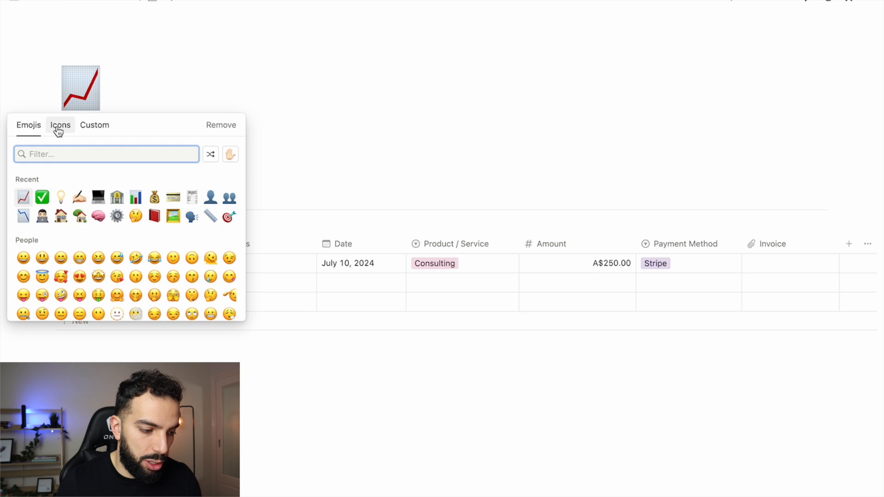
click(23, 216)
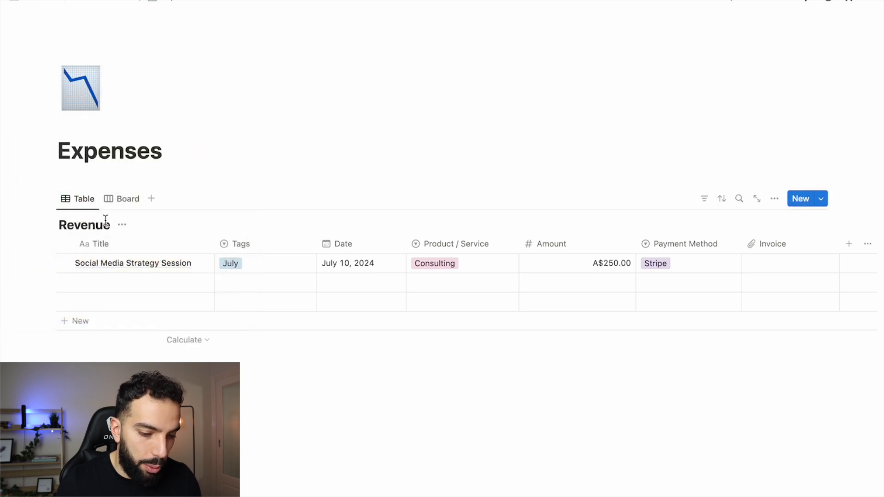
double_click(87, 225)
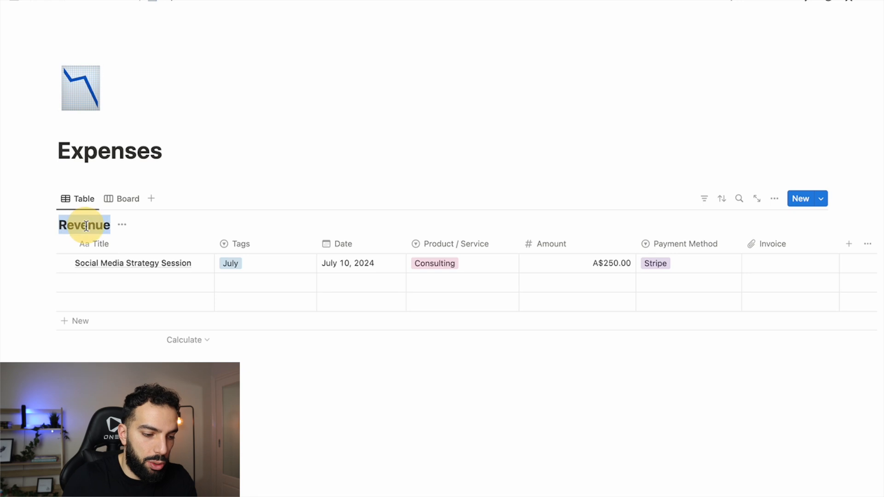
text(Expenses)
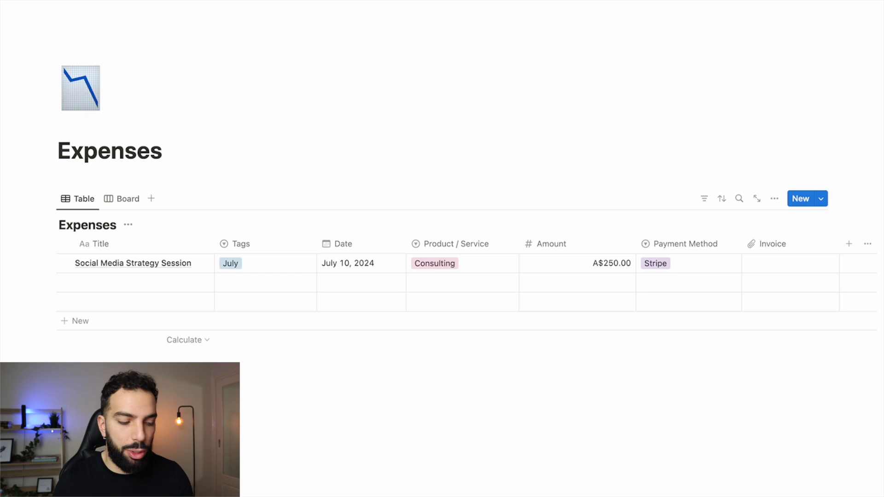
Rename the Product / Service property of the Expenses database to Category
click(421, 266)
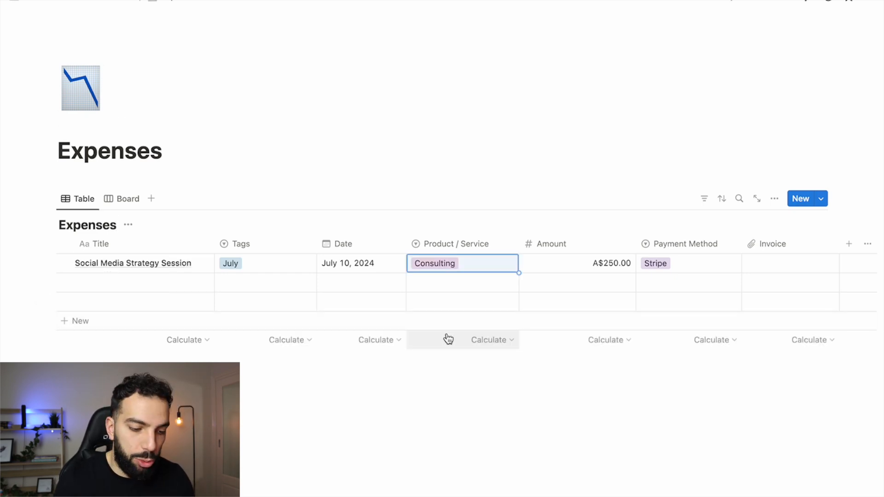
click(479, 247)
triple_click(481, 269)
text(C)
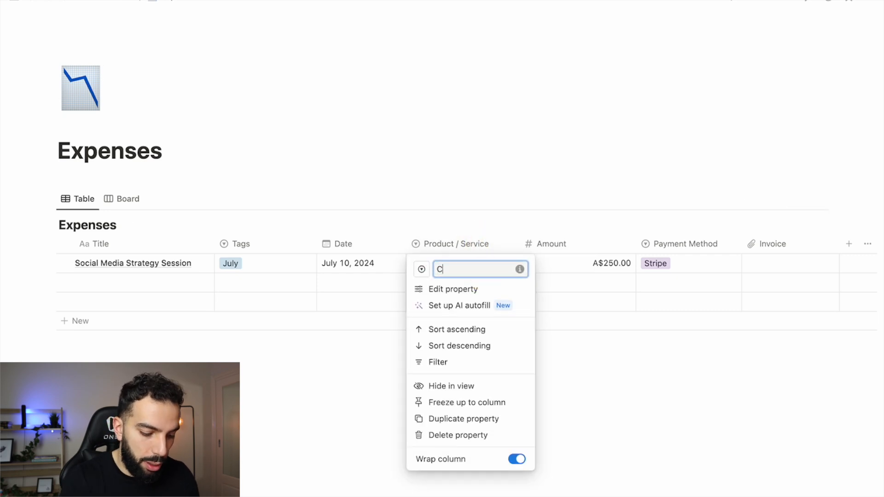
text(ateogry)
triple_click(494, 273)
text(Category)
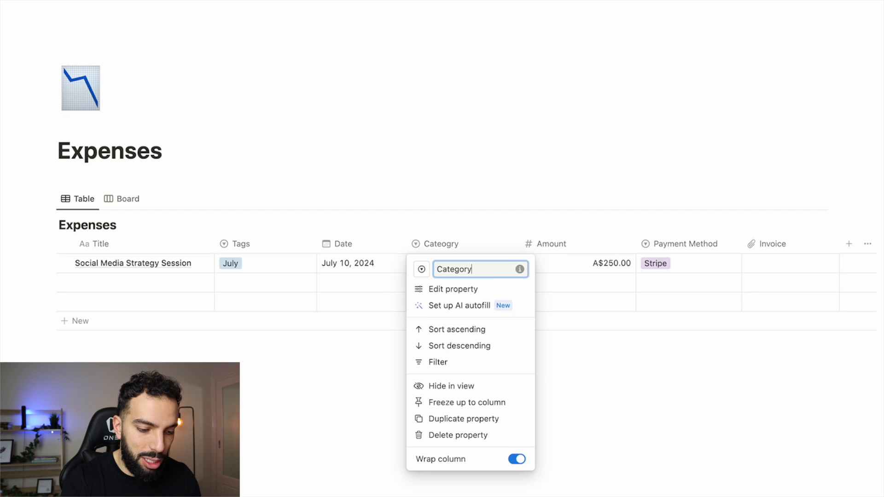
click(512, 212)
Delete the Web Design, Social Media Management, Coaching and Consulting options from the Category property
click(476, 263)
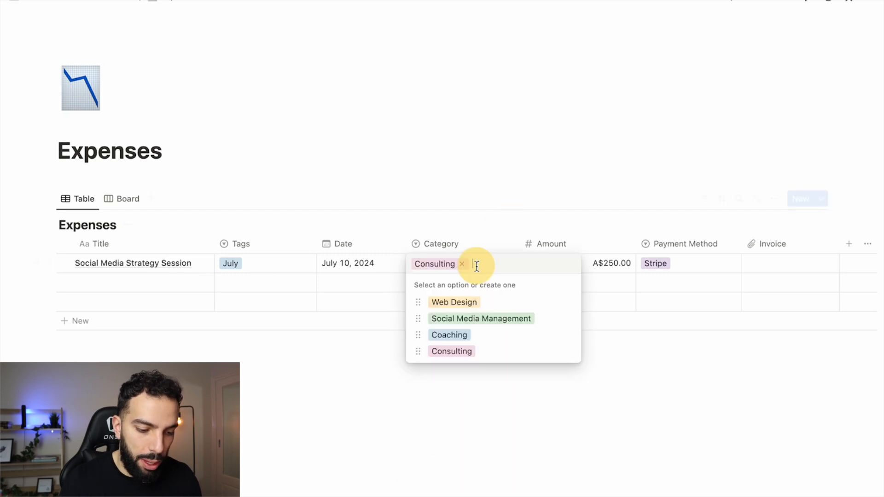
click(567, 303)
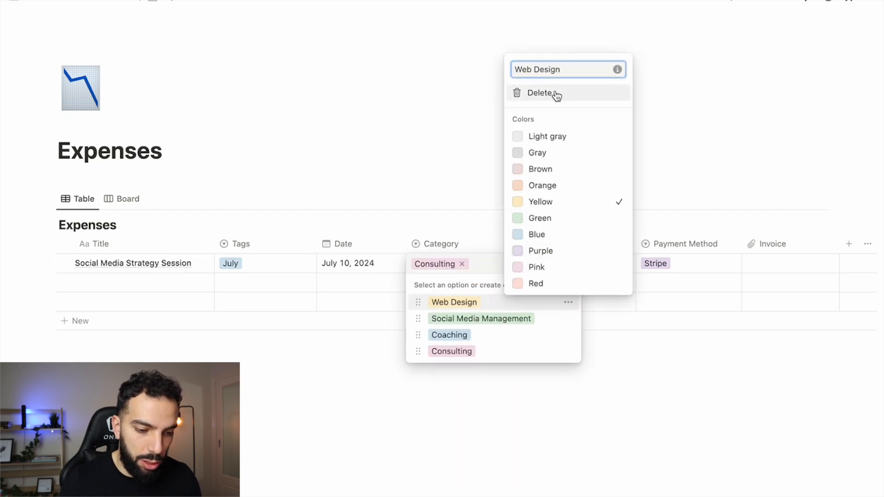
click(557, 93)
click(490, 275)
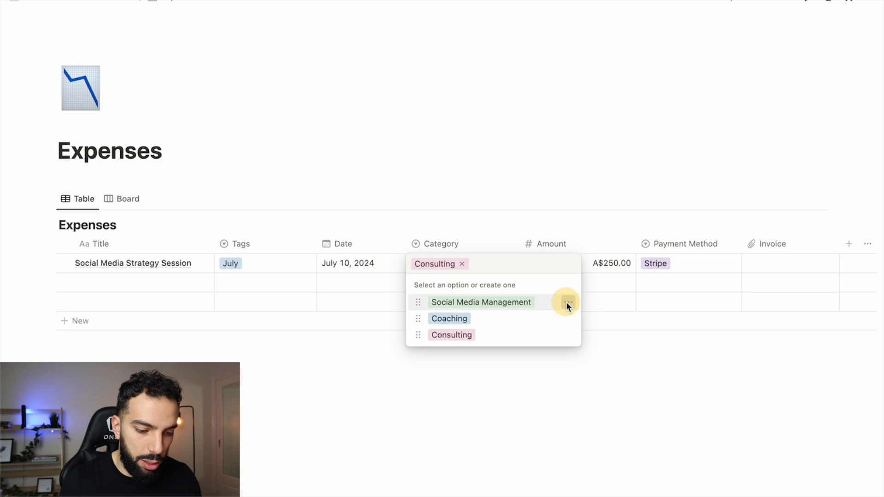
click(567, 302)
click(579, 93)
click(518, 272)
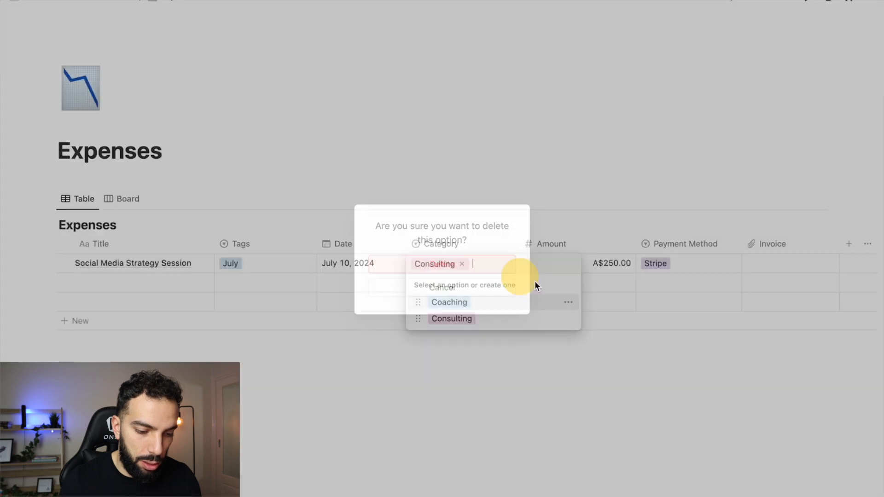
click(567, 302)
click(548, 93)
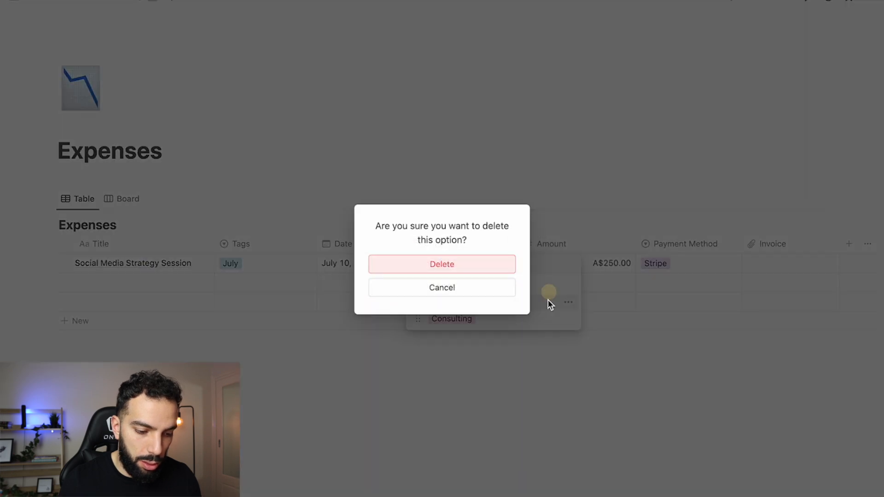
click(503, 266)
click(567, 302)
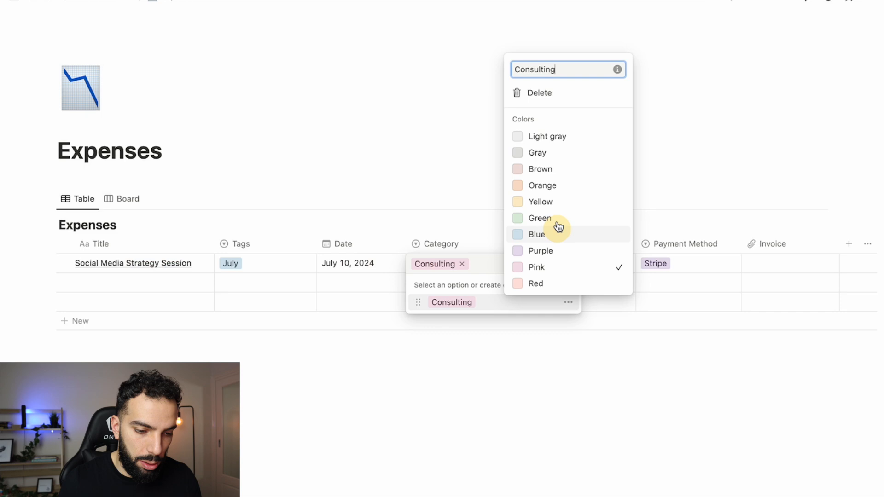
click(534, 96)
click(480, 274)
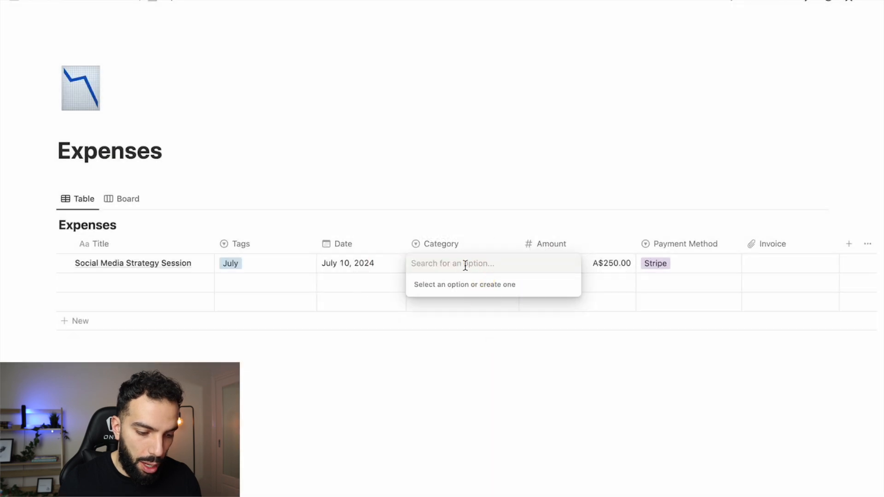
Create a Business option in the first entry's Category cell and assign it to that entry
text(Bs)
text(sine)
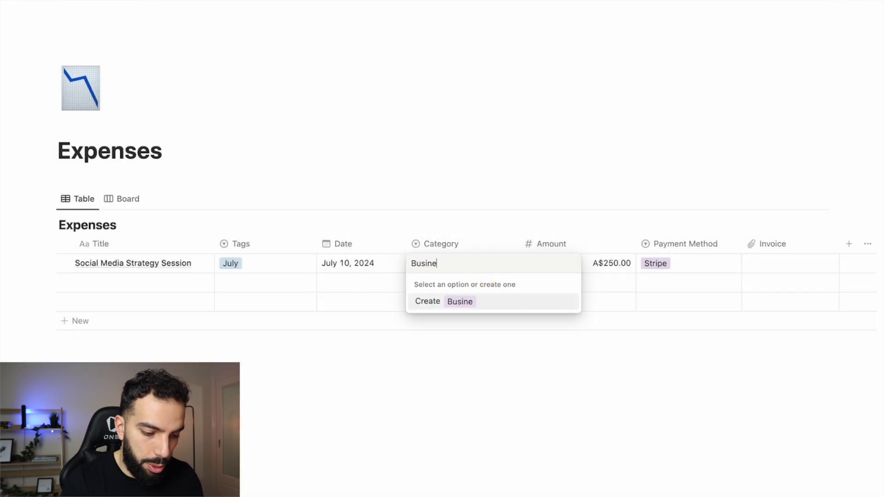
text(ss)
key(Return)
text(P)
key(BackSpace)
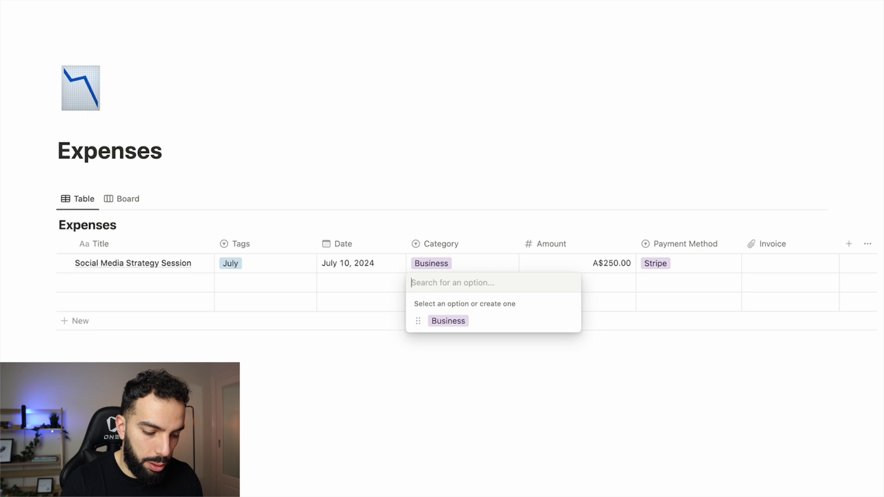
key(Escape)
Add the options Personal and Other to the Category property and close its settings
click(499, 249)
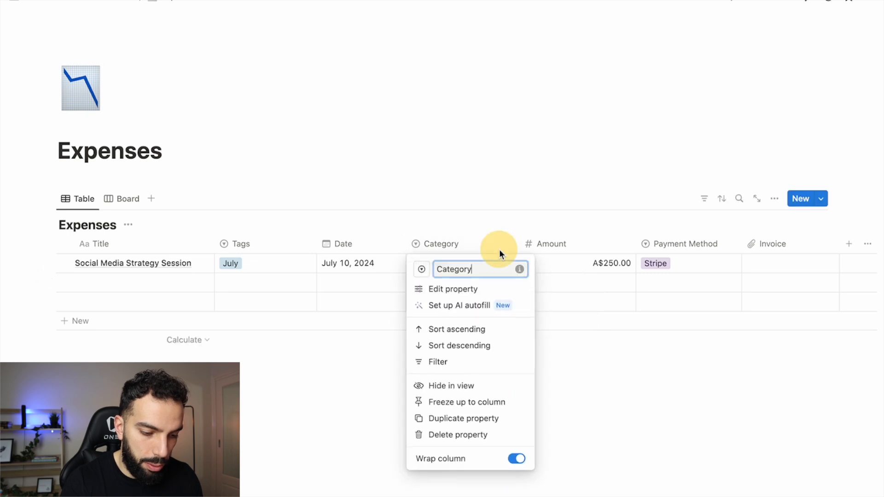
click(487, 290)
click(859, 334)
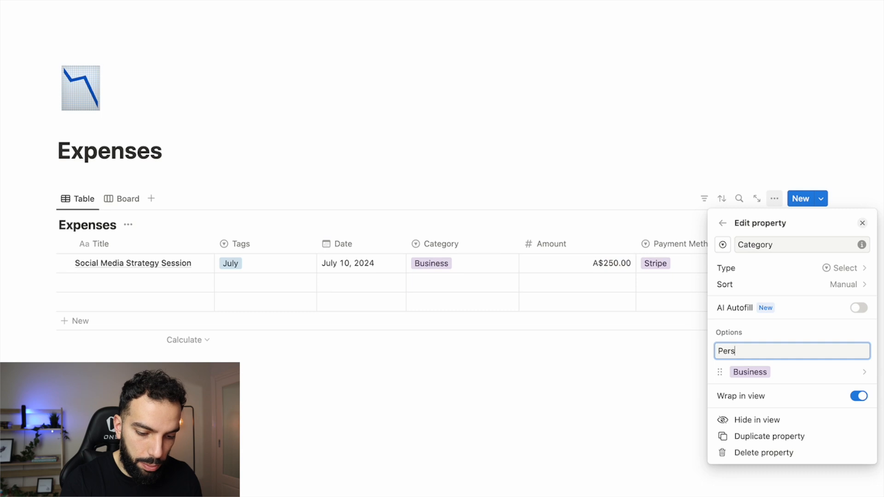
text(Personal)
key(Return)
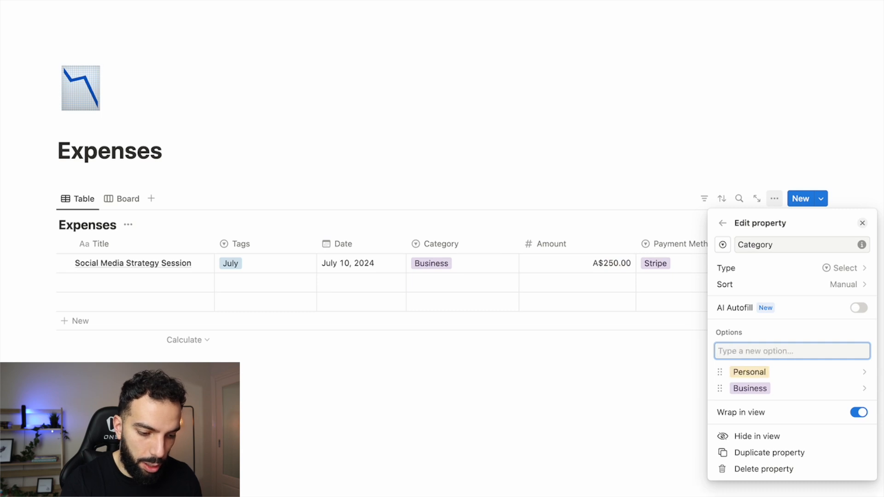
key(Return)
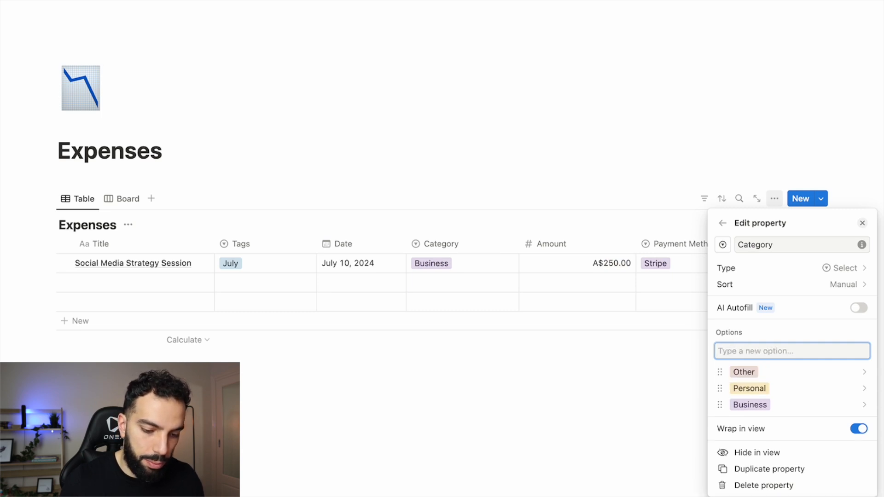
click(554, 371)
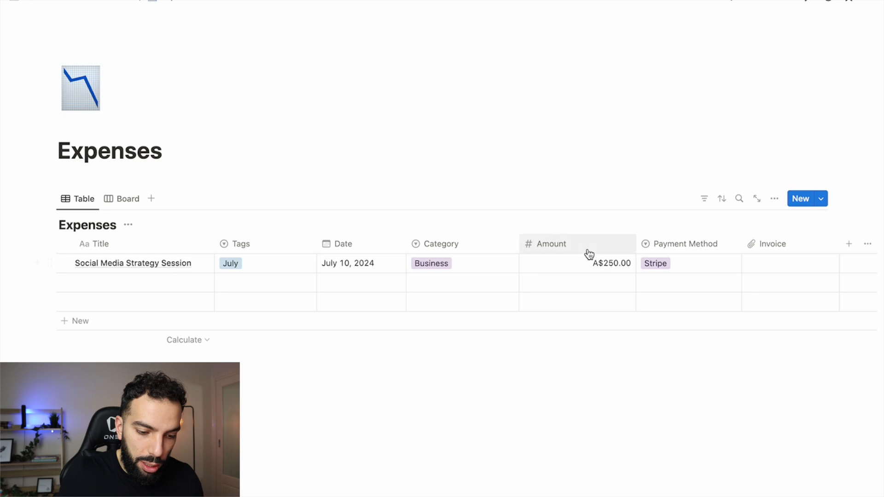
Narrow the Amount column slightly and check the first entry's Payment Method options without changing the selection
drag(636, 244, 615, 247)
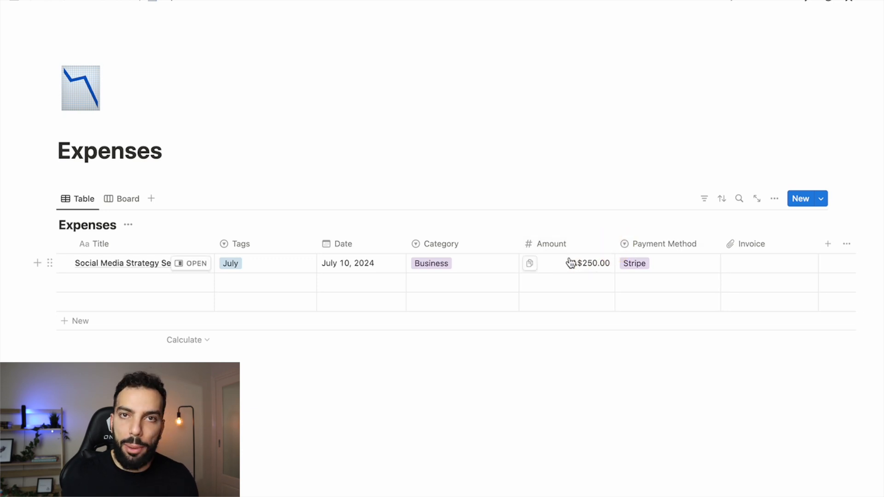
click(672, 263)
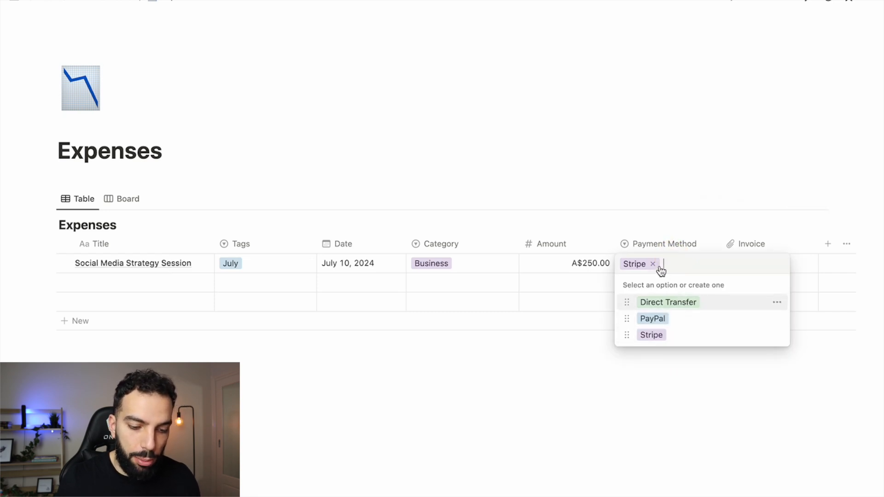
key(Escape)
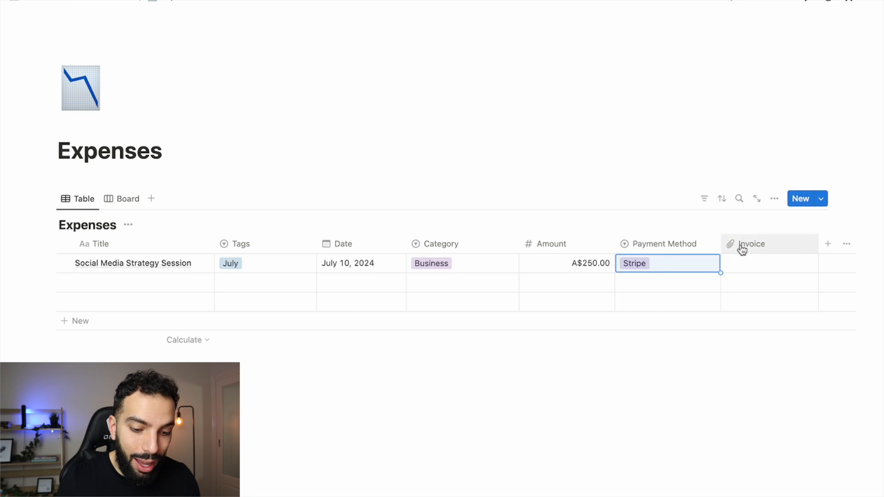
Add a new Select property named Card to the Expenses database
click(827, 244)
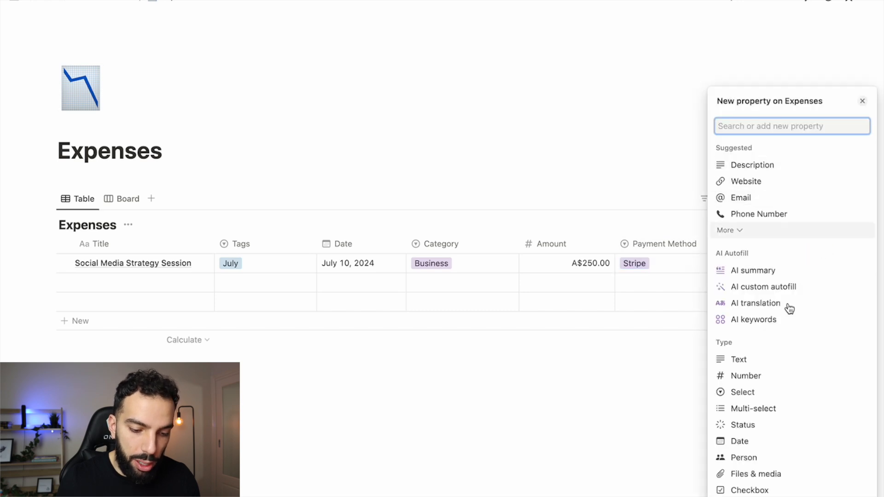
scroll(799, 407, down, 3)
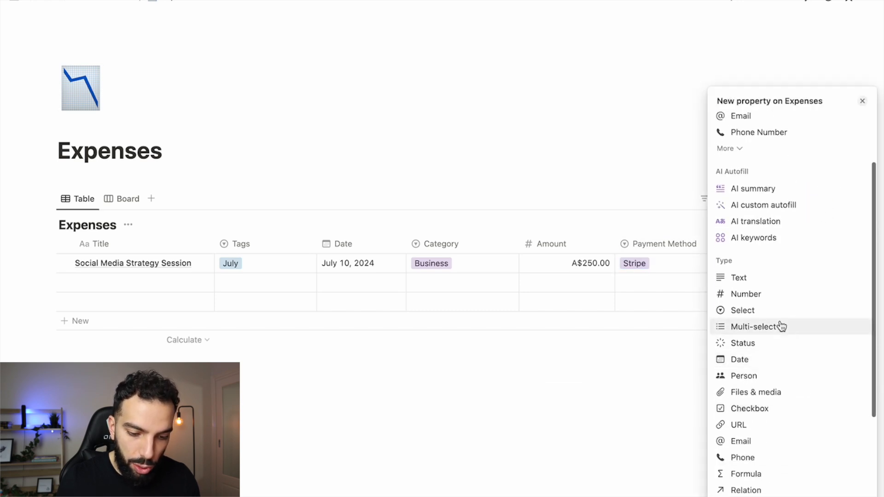
click(782, 320)
text(Card)
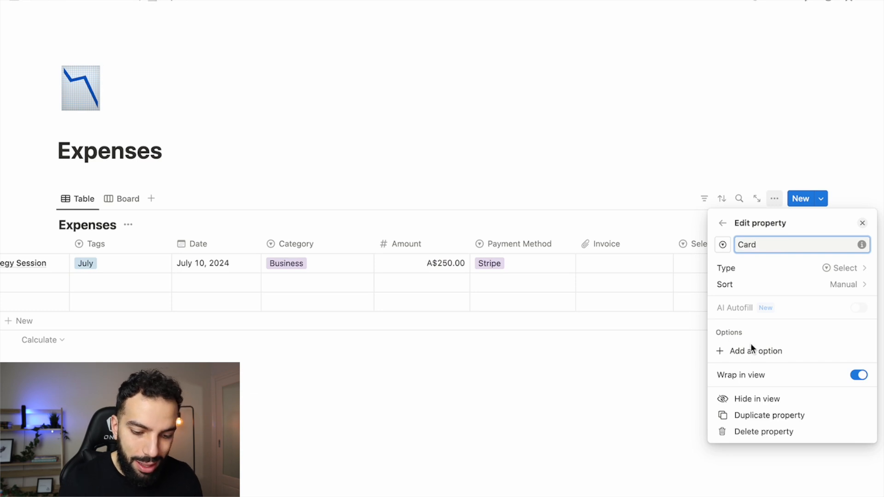
Add the options Business and Personal Card to the Card property
click(751, 346)
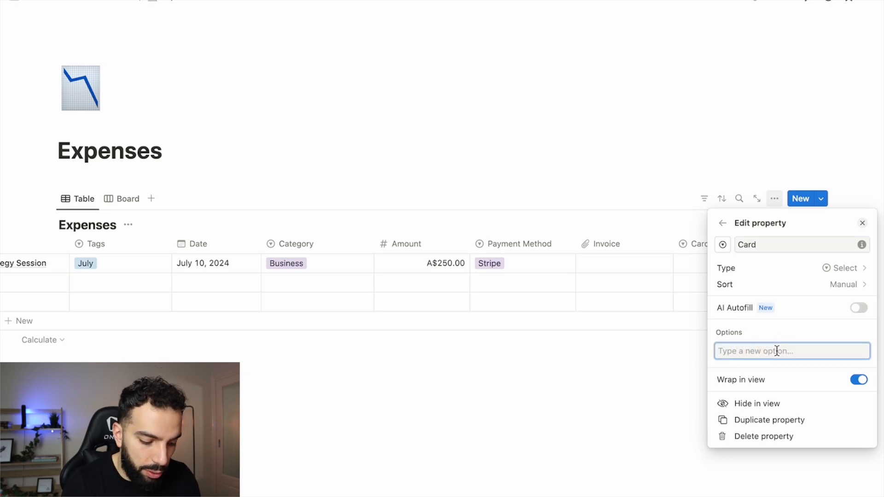
text(E)
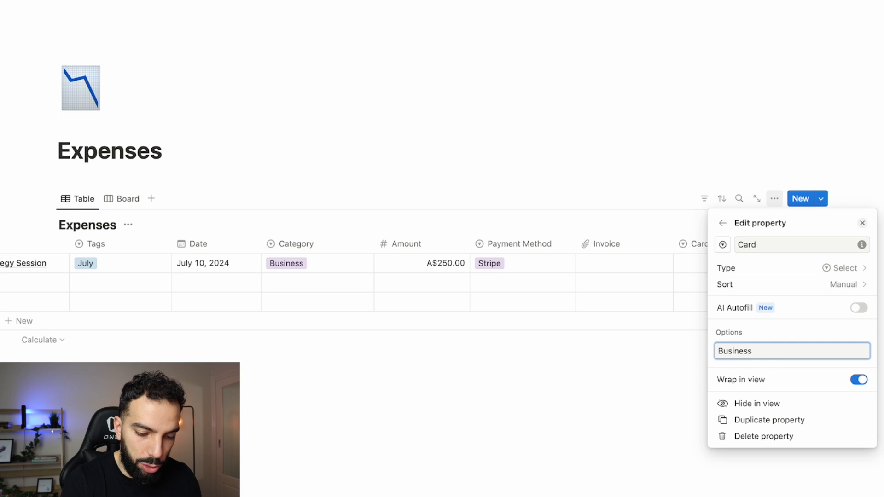
key(Return)
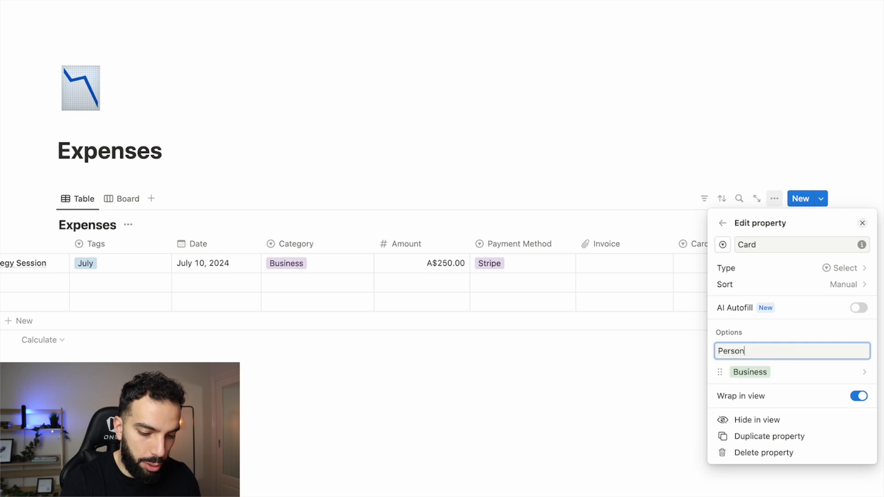
text(Personal Card)
key(Return)
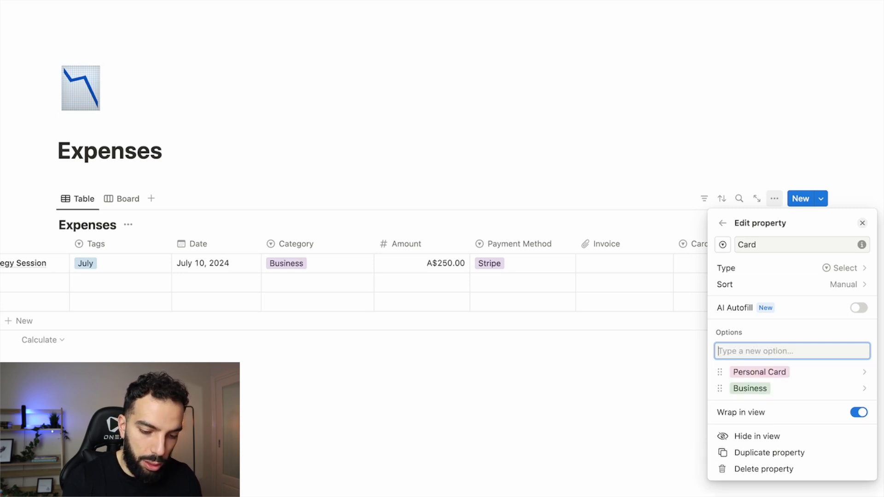
Rename the Card property's Business option to Business Card, close its settings and narrow the Card column
click(809, 388)
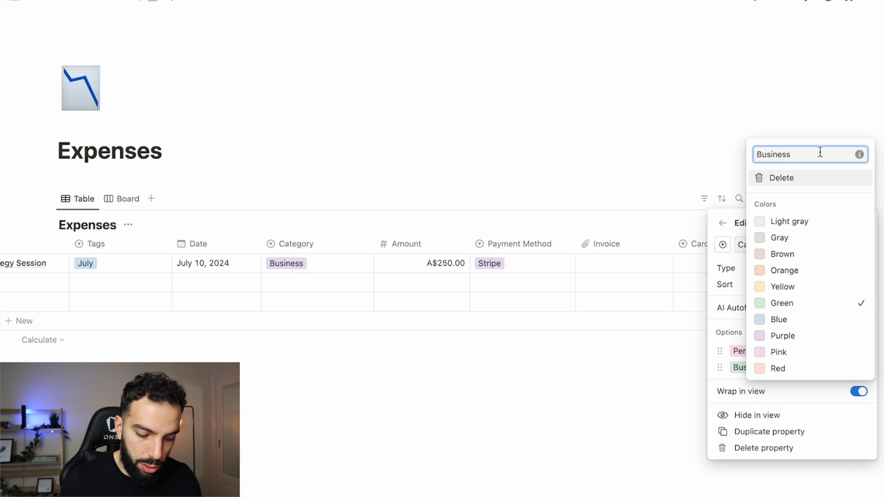
text(Card)
key(Return)
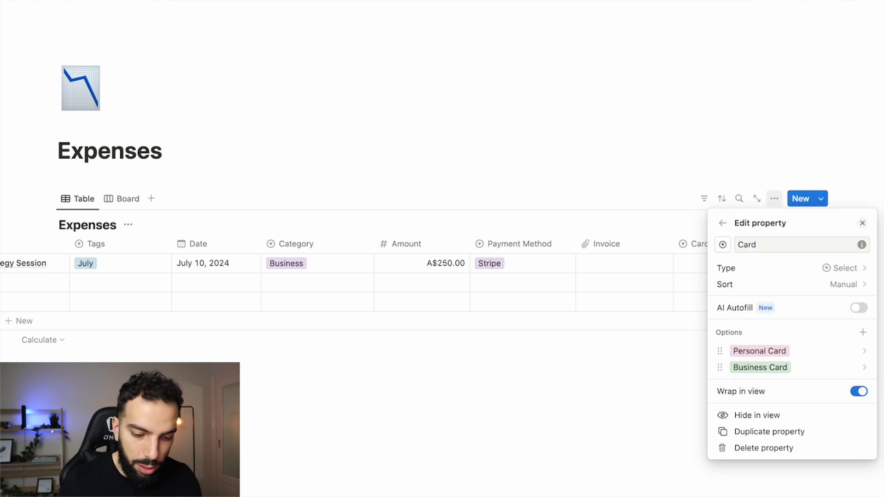
click(674, 373)
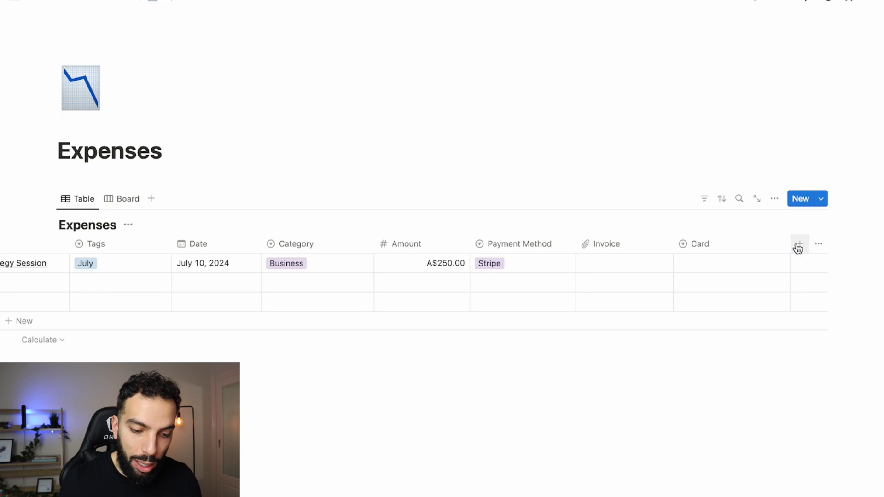
drag(790, 247, 694, 249)
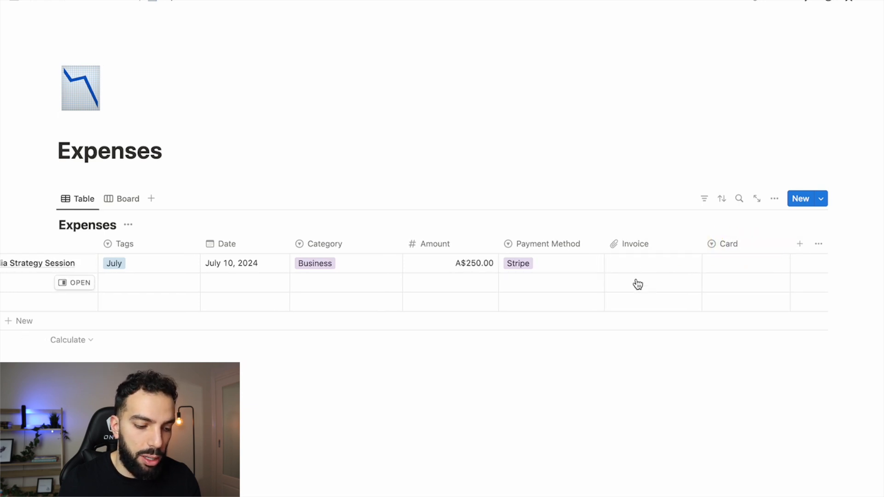
Rename the Invoice property of the Expenses database to Receipt
scroll(637, 284, left, 5)
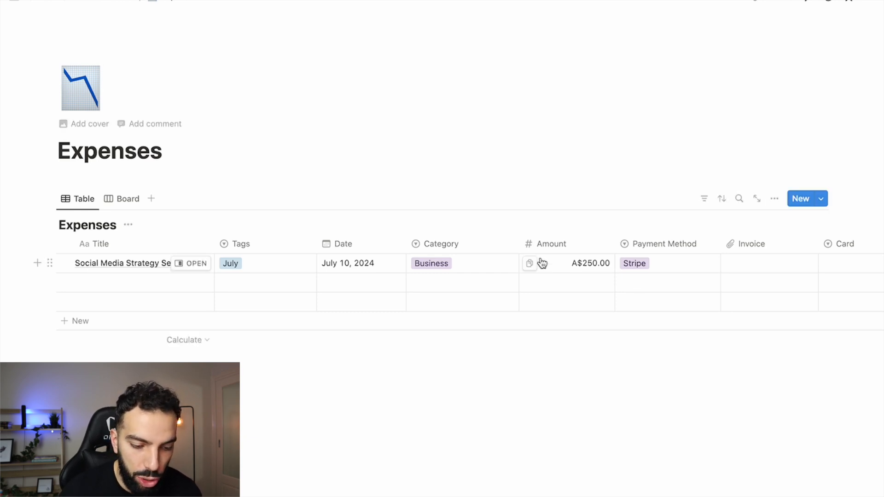
scroll(585, 272, right, 5)
scroll(589, 270, left, 5)
scroll(612, 270, right, 5)
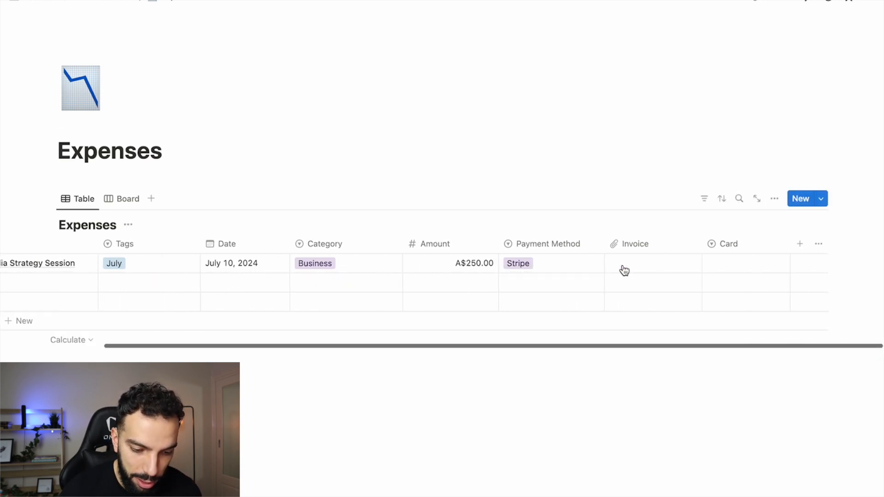
click(641, 252)
double_click(670, 268)
text(Receipt)
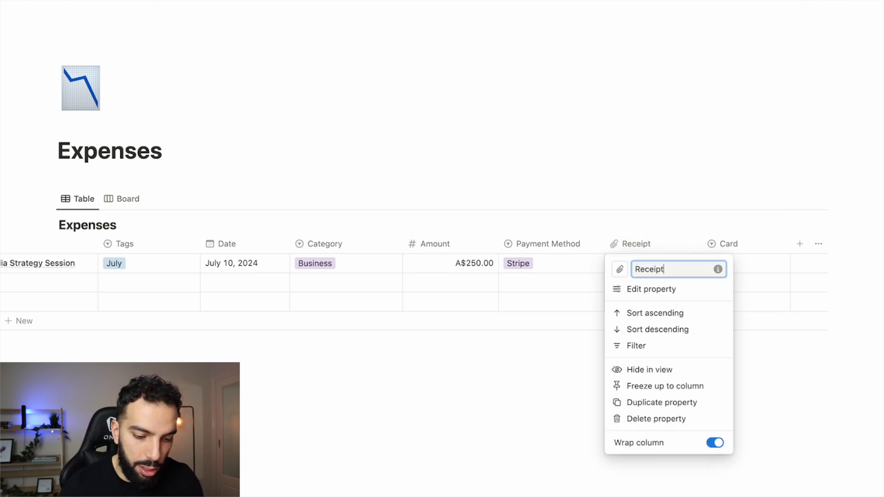
click(652, 241)
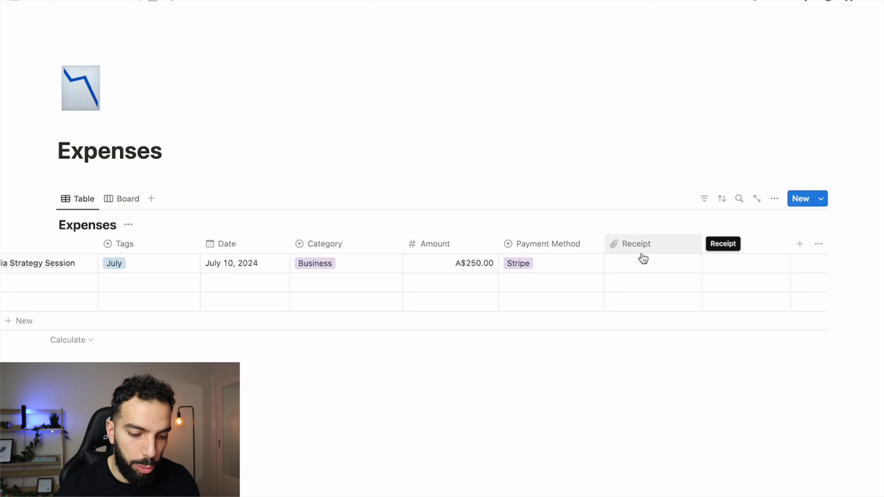
Try grouping the Expenses board view by the Card property
scroll(644, 260, left, 5)
scroll(519, 265, right, 1)
scroll(519, 266, left, 1)
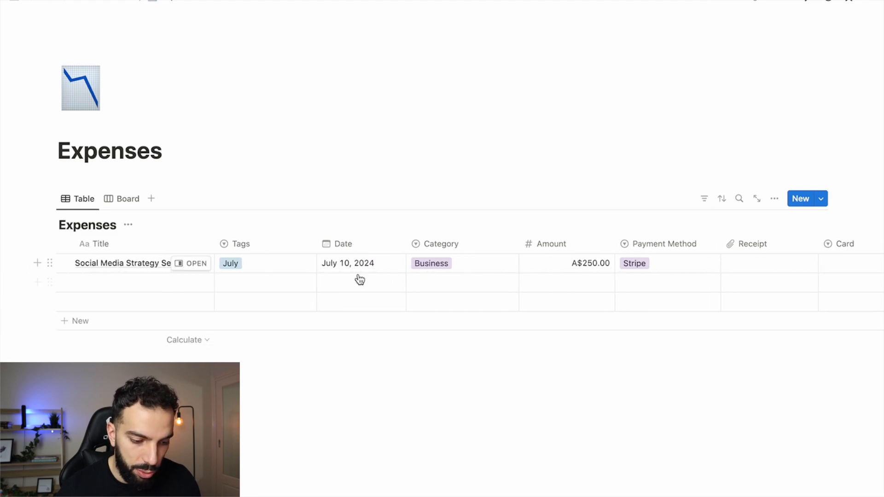
click(125, 207)
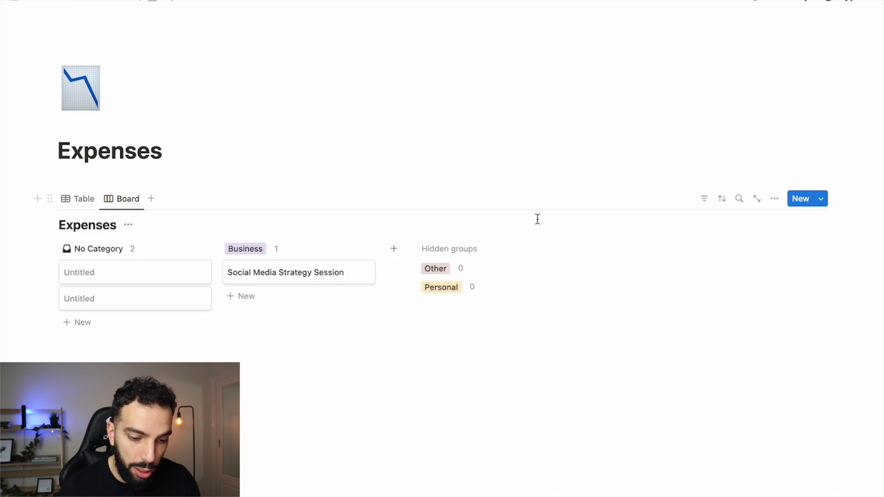
click(774, 198)
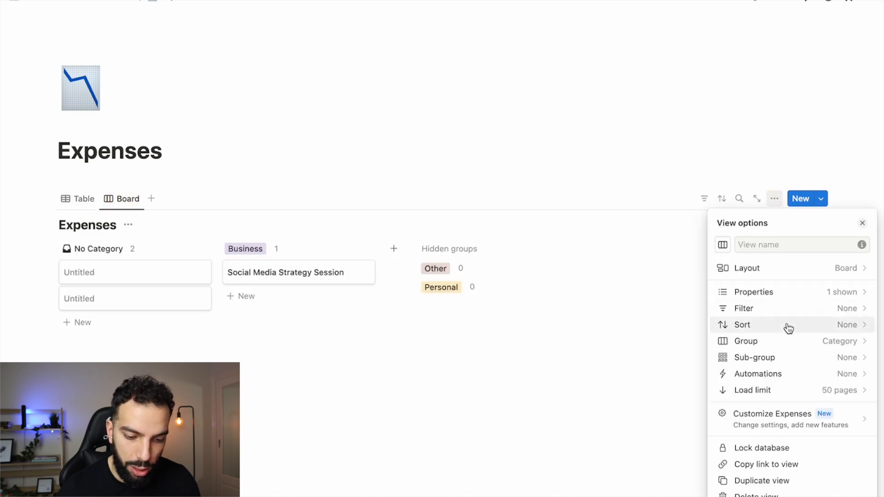
click(787, 341)
click(787, 247)
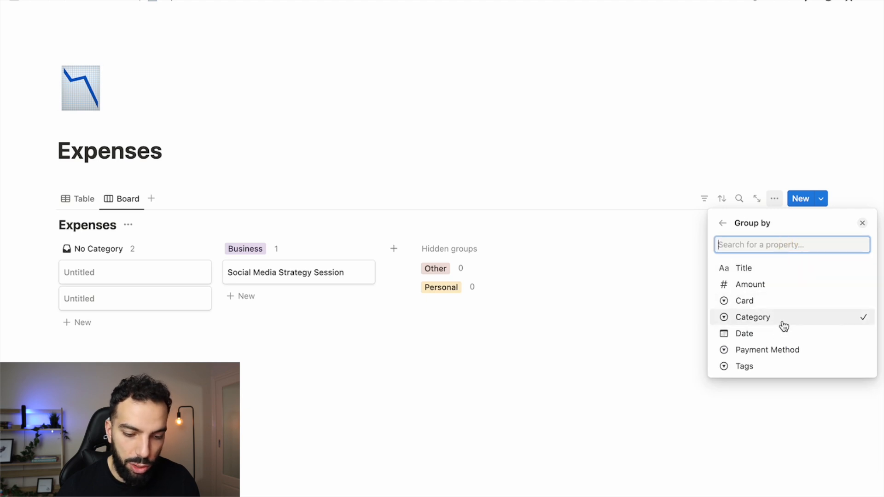
click(780, 301)
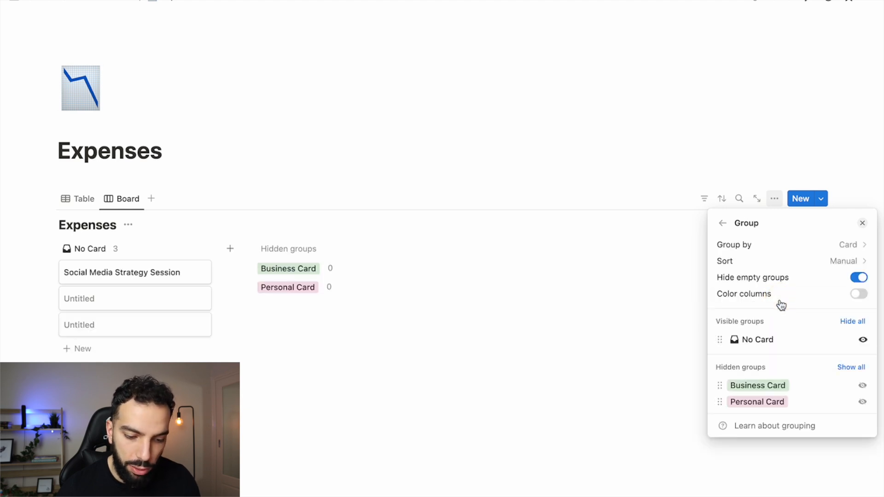
Set the Expenses board's grouping back to Category and return to the table view
click(778, 244)
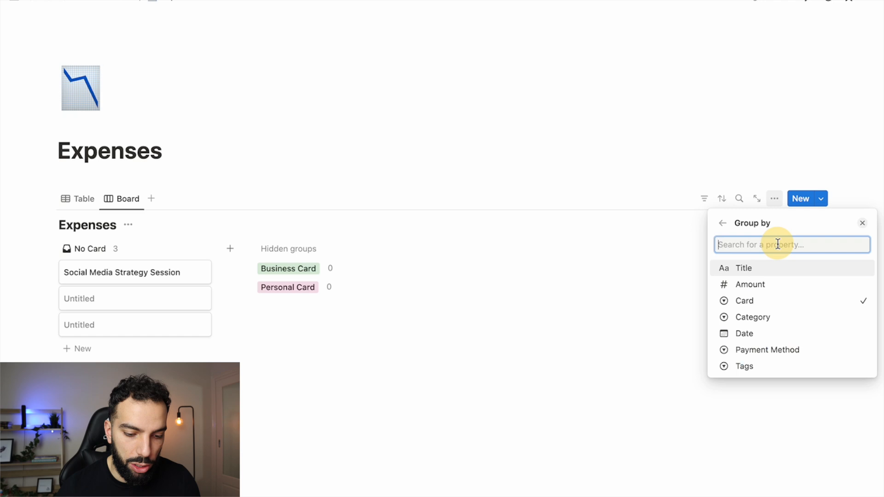
click(791, 321)
click(562, 346)
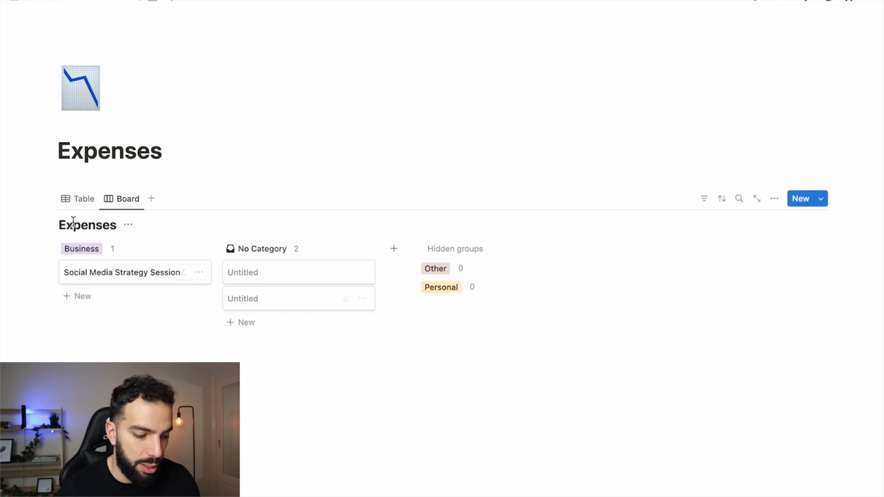
click(78, 199)
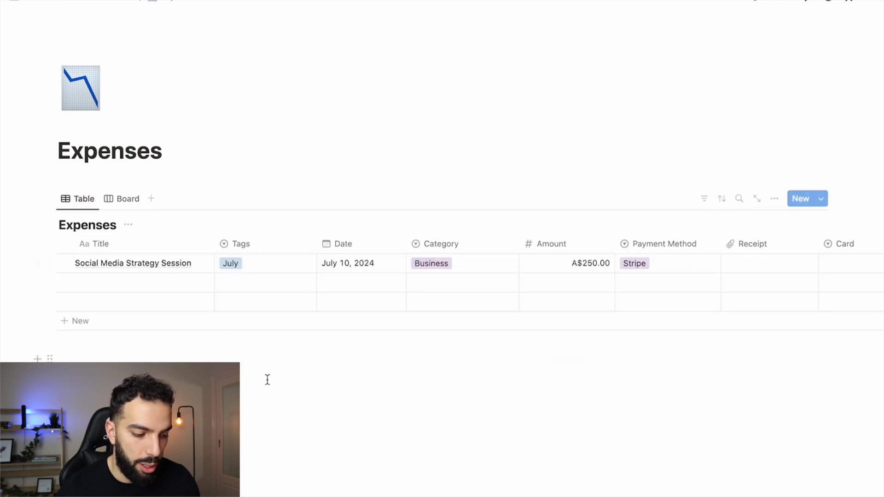
Review the Revenue table, including its first entry's Product / Service cell, and reopen the Expenses page
click(103, 2)
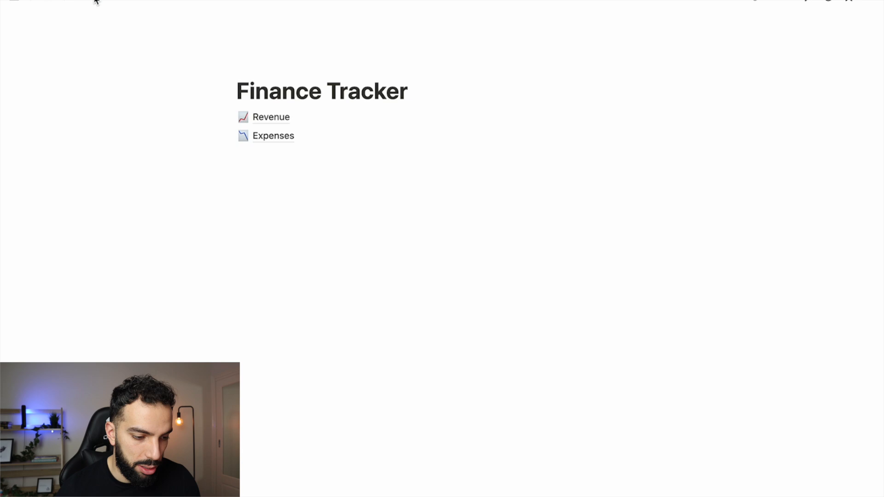
click(285, 120)
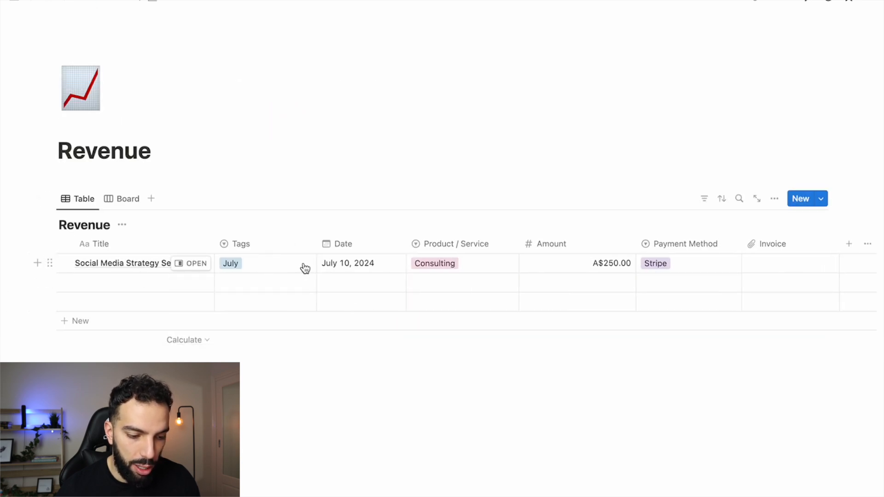
click(475, 268)
key(Escape)
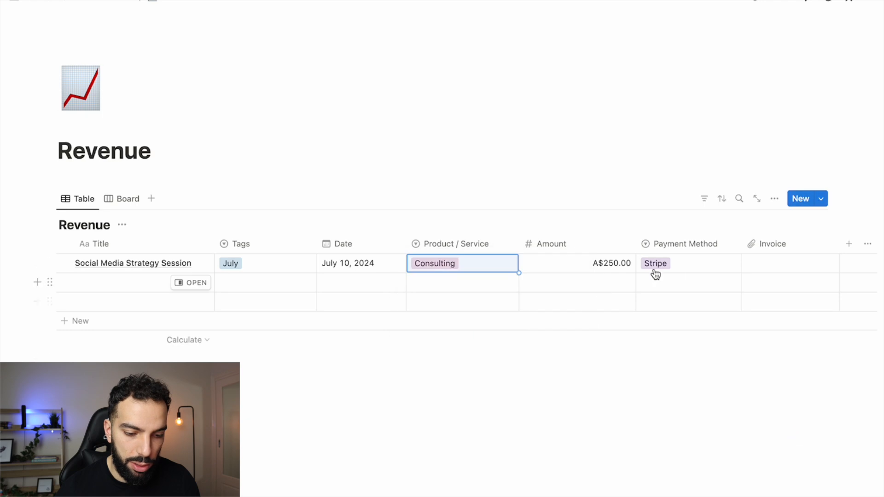
click(95, 2)
click(274, 137)
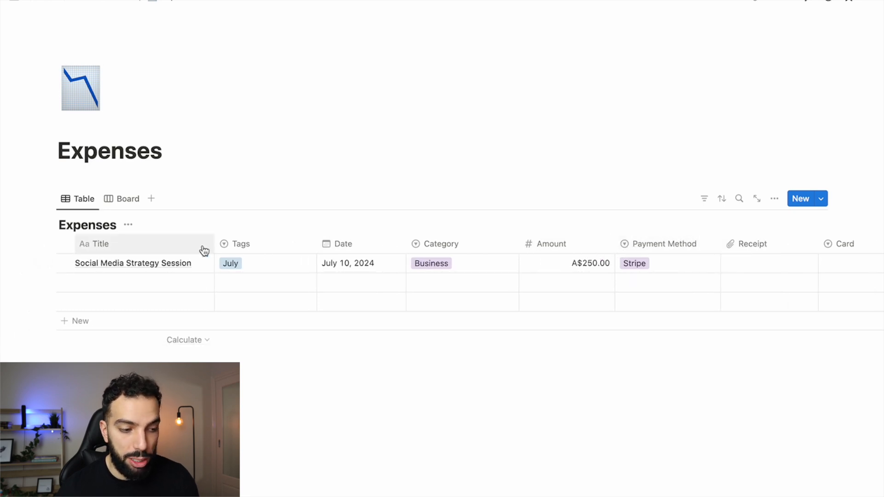
Duplicate the Expenses page within the Finance Tracker page
click(105, 3)
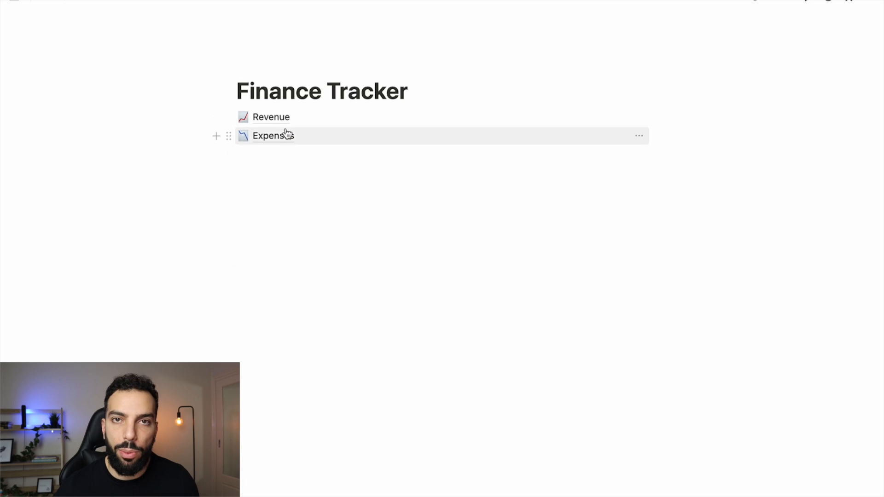
mouse_move(287, 133)
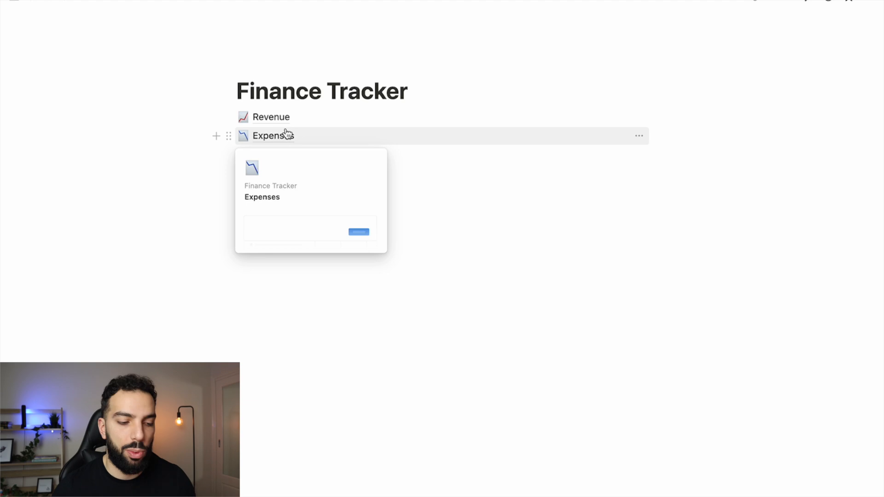
right_click(287, 133)
click(349, 183)
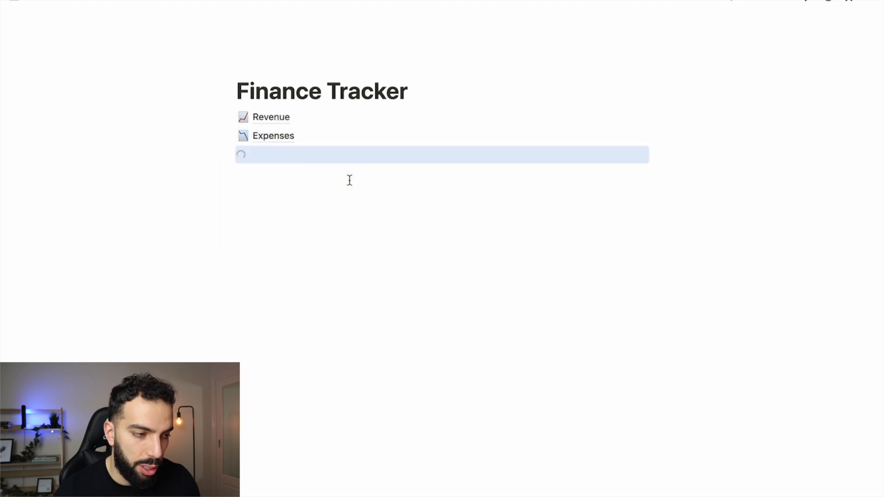
click(299, 190)
Open the duplicated Expenses page and retitle it Contractors
click(290, 156)
triple_click(160, 150)
text(Contr)
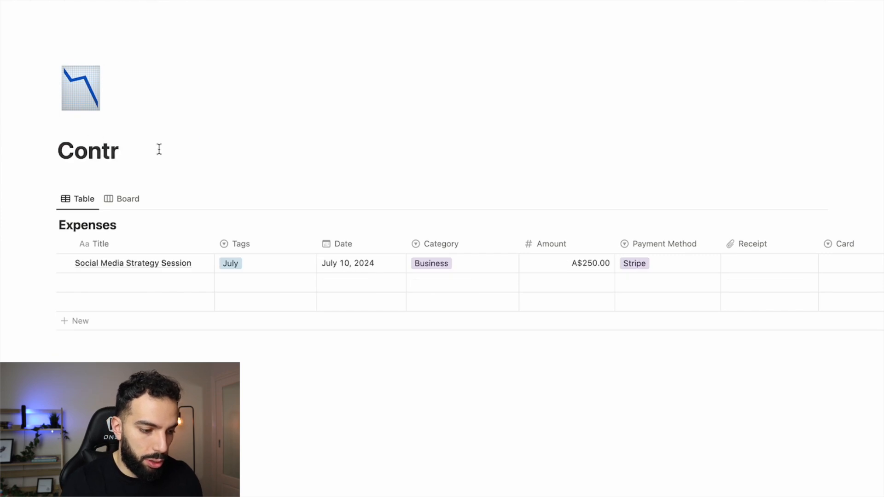
text(actors)
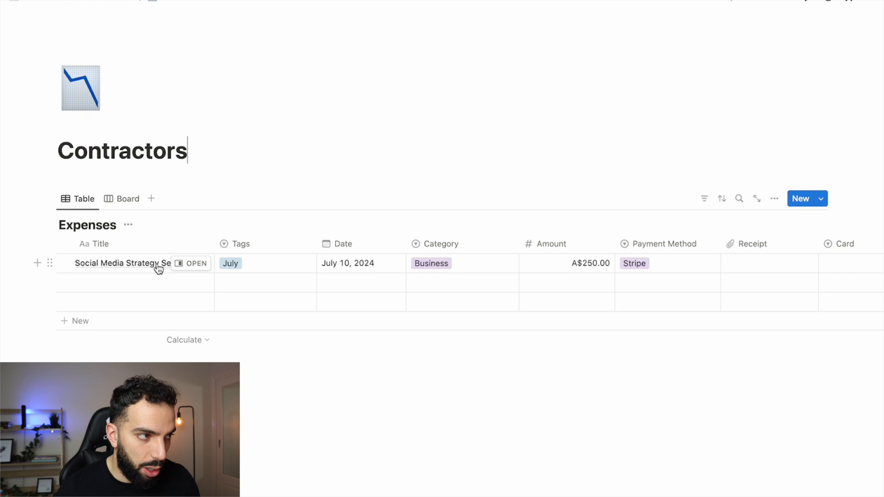
Rename the Title property of the Contractors page's table to Contractor
click(142, 246)
double_click(144, 269)
text(Contractor)
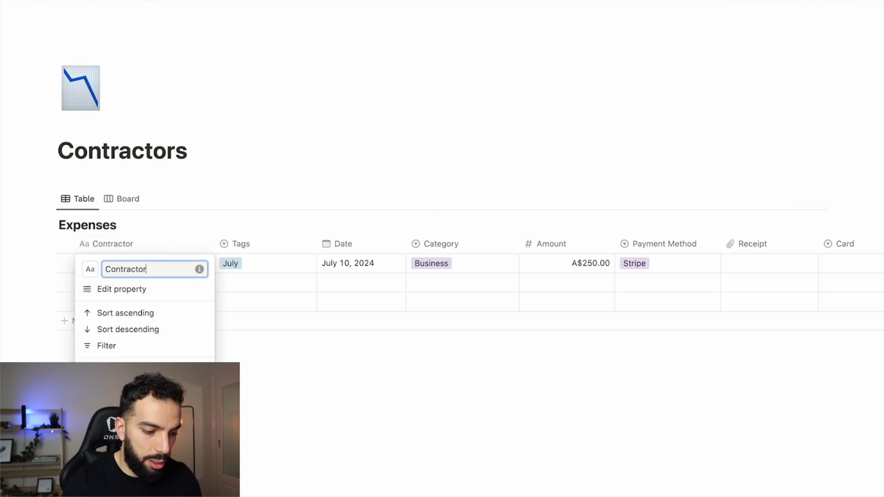
click(294, 315)
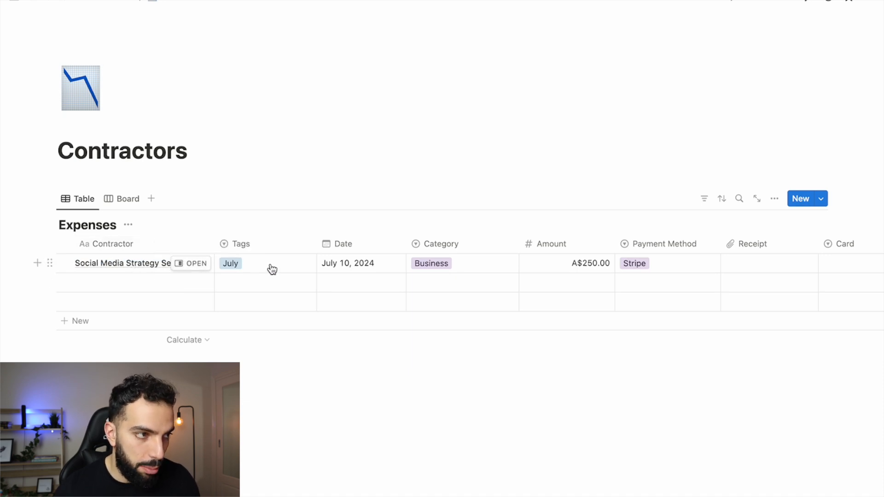
Rename the Category property of the Contractors page's table to Service
click(466, 244)
double_click(480, 269)
text(S)
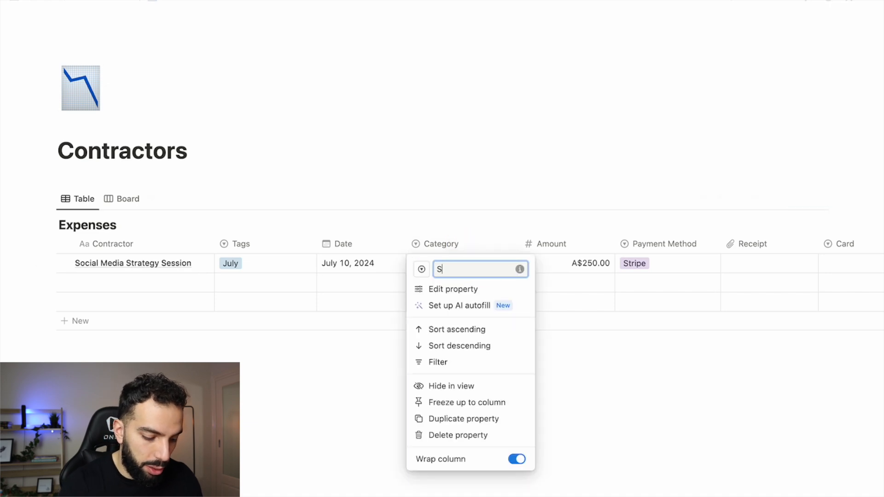
click(570, 317)
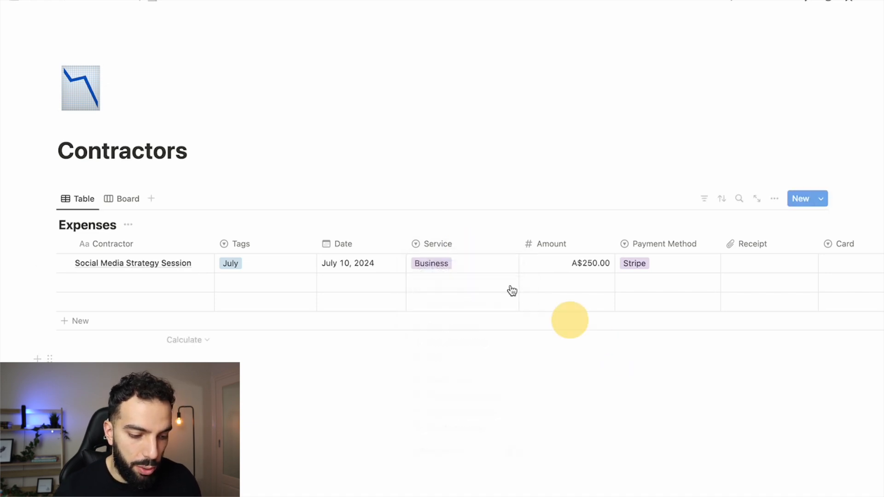
Delete the option Other from the Service property and confirm the deletion
click(470, 264)
click(462, 249)
click(464, 247)
click(468, 288)
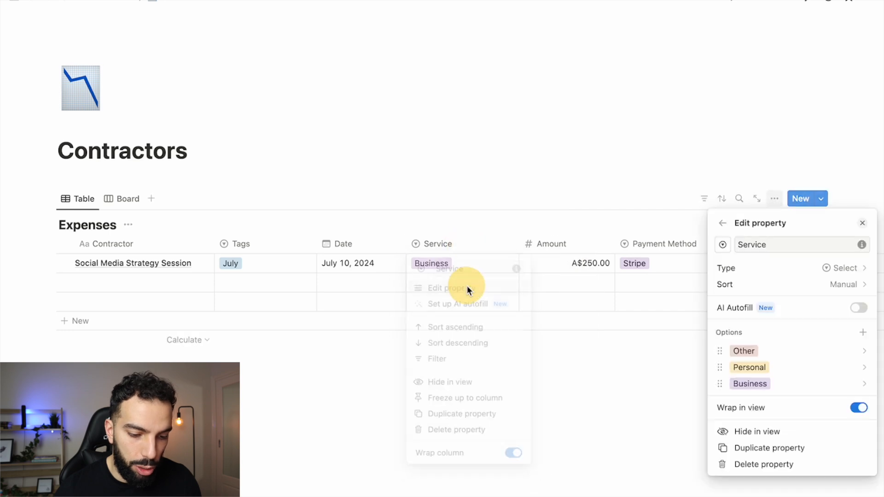
click(863, 359)
click(785, 142)
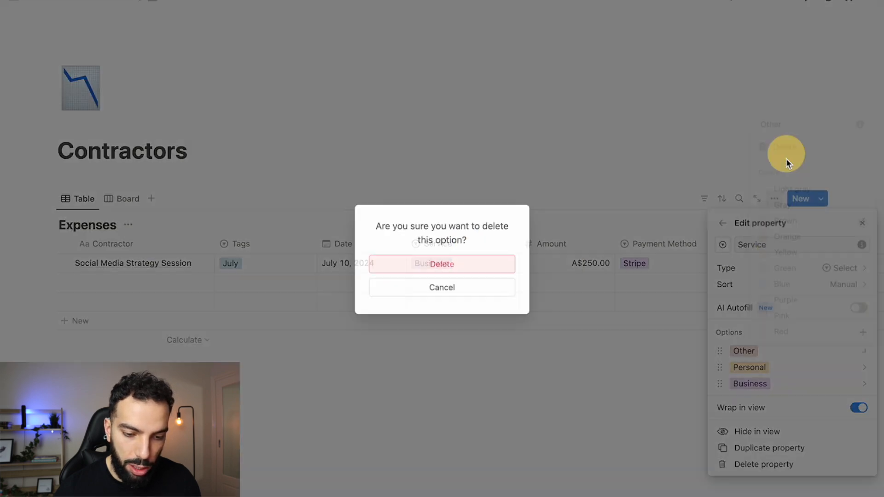
click(494, 273)
Delete the options Personal and Business from the Service property
click(863, 351)
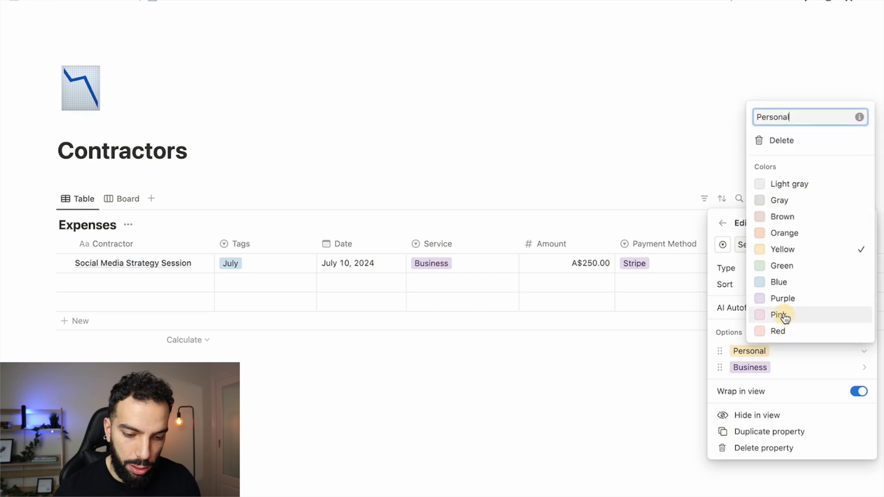
click(795, 148)
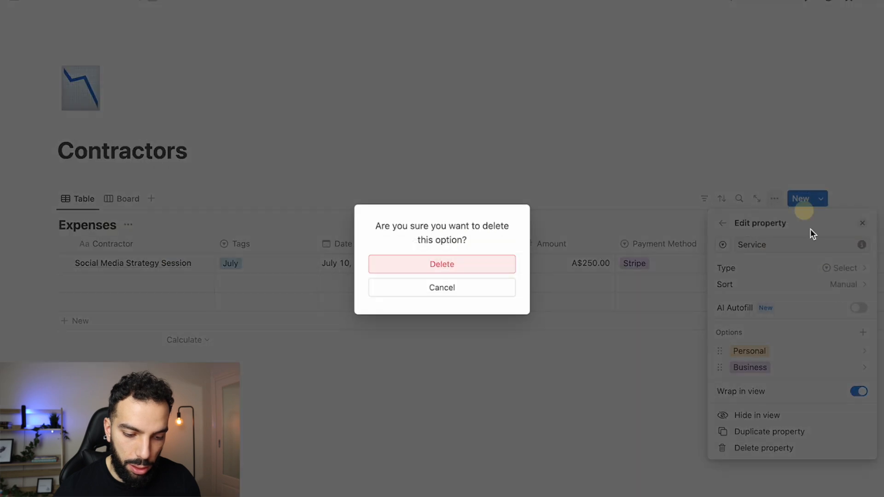
click(469, 266)
click(863, 352)
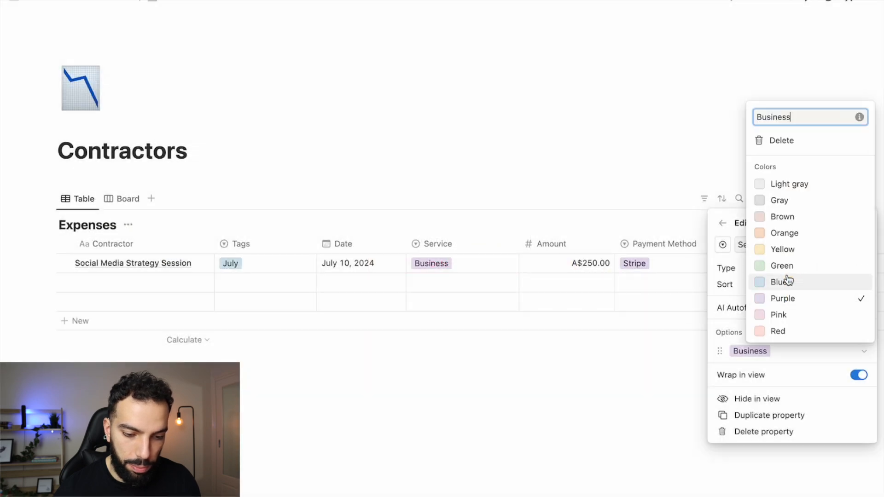
click(785, 141)
click(500, 267)
Add the option Copywriting to the Service property
click(780, 351)
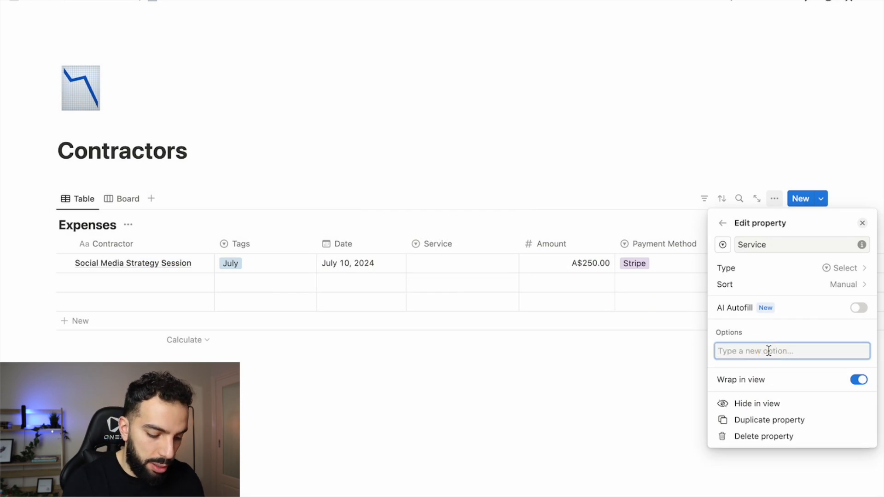
text(Copwywriti)
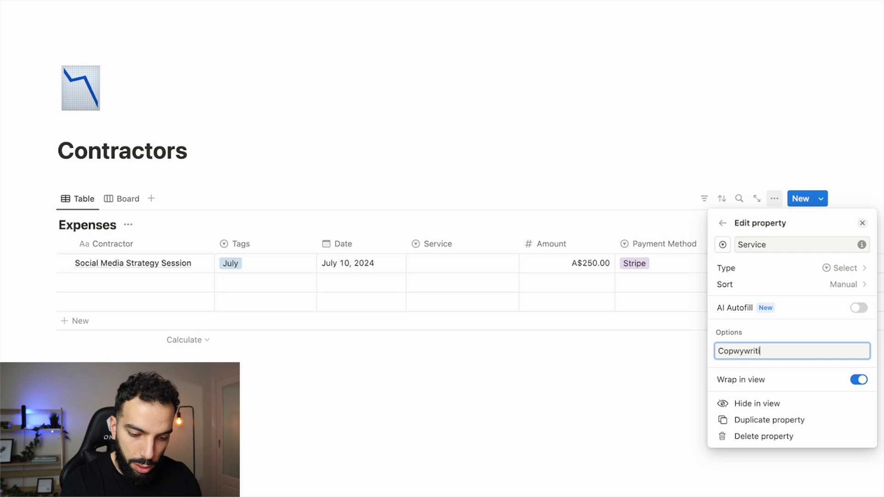
key(BackSpace)
key(BackSpace)
key(BackSpace)
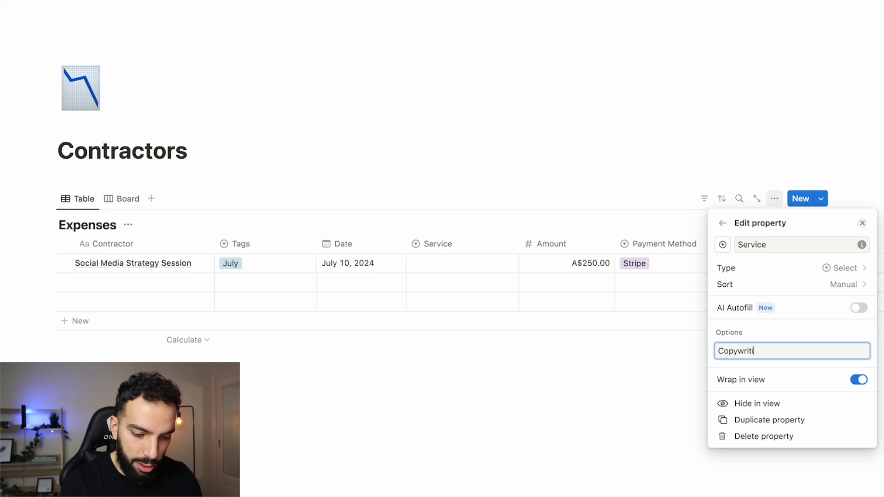
Add Copywriting and Landing Page as options of the Service property
key(Return)
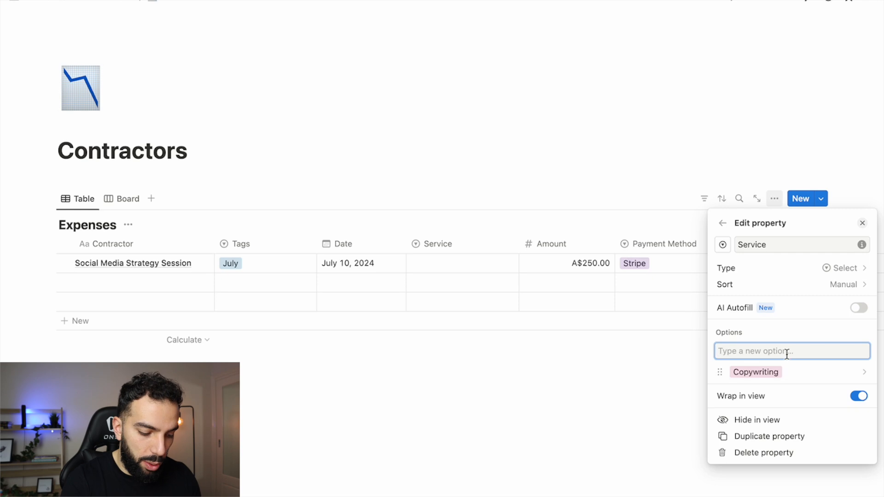
text(W)
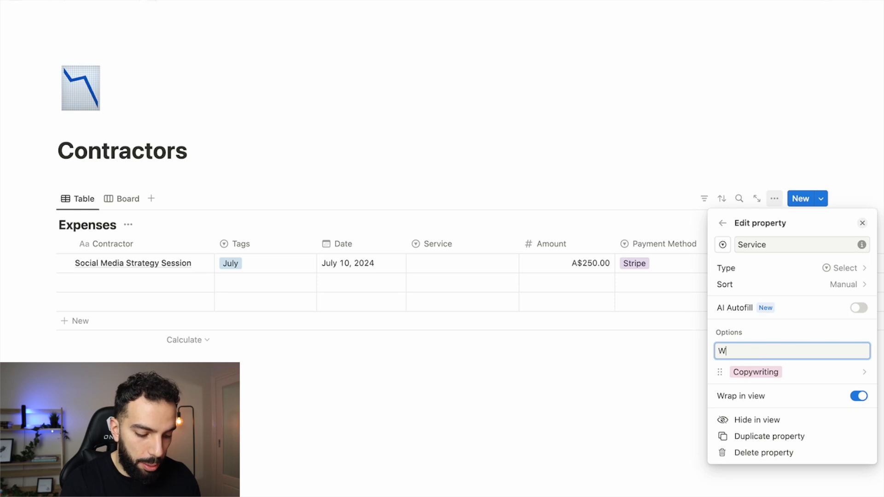
key(BackSpace)
text(La)
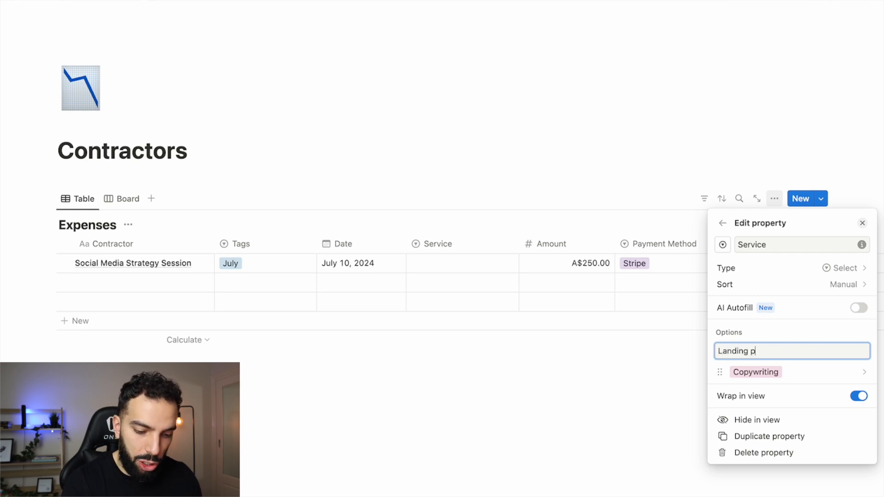
text(nding Page)
key(Return)
Add two more Service options named Website Desing and Social Media Graphics
text(W)
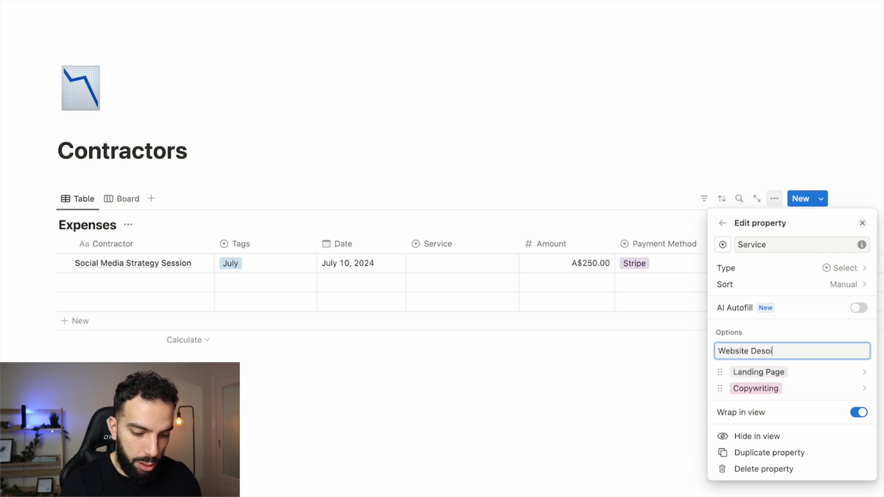
text(ebsite Desing)
key(Return)
text(Social Media)
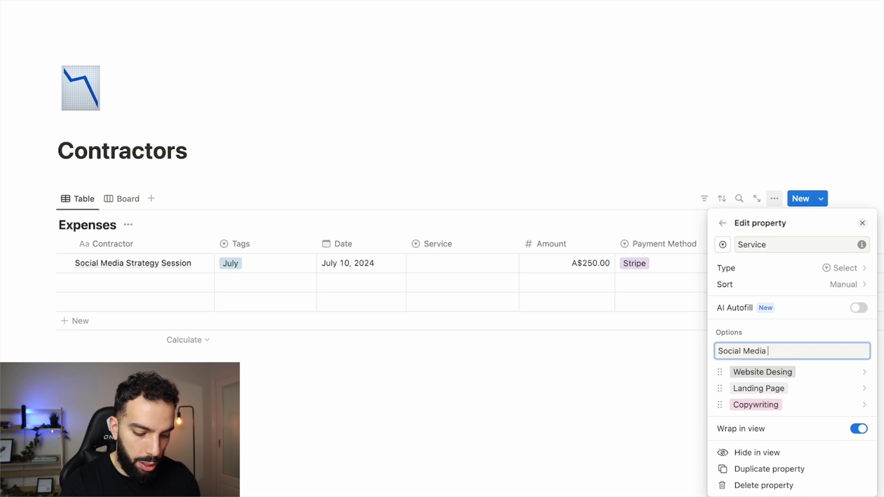
text(s)
key(Return)
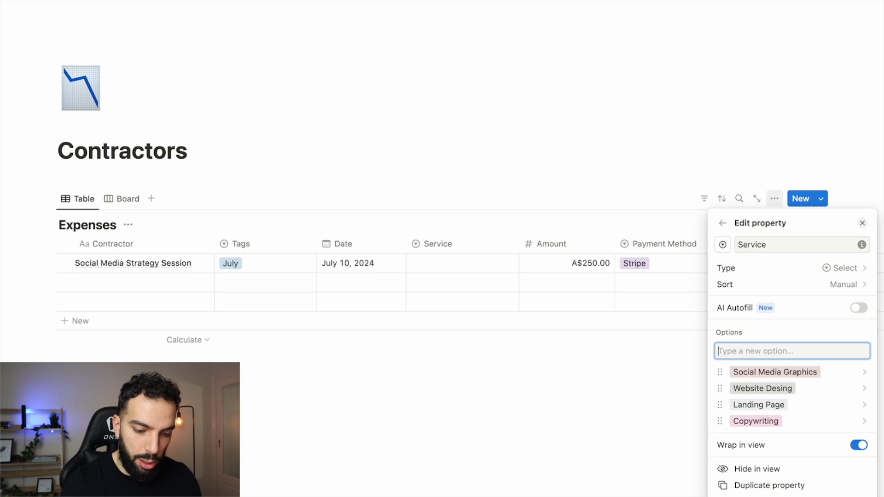
Change the colour of the Landing Page option to green and close the property settings
click(722, 404)
click(794, 322)
click(722, 400)
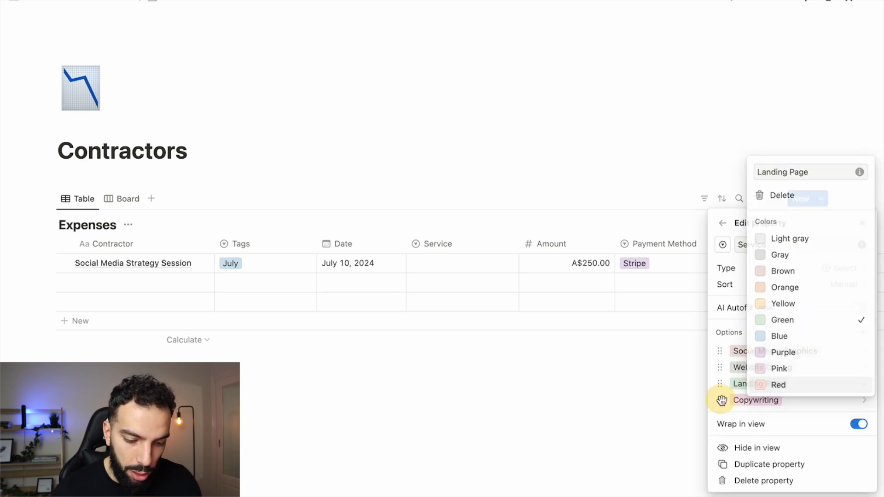
click(462, 274)
Look through the Service, Amount, Payment Method and Receipt cells of the Expenses table, including the available select options
click(460, 266)
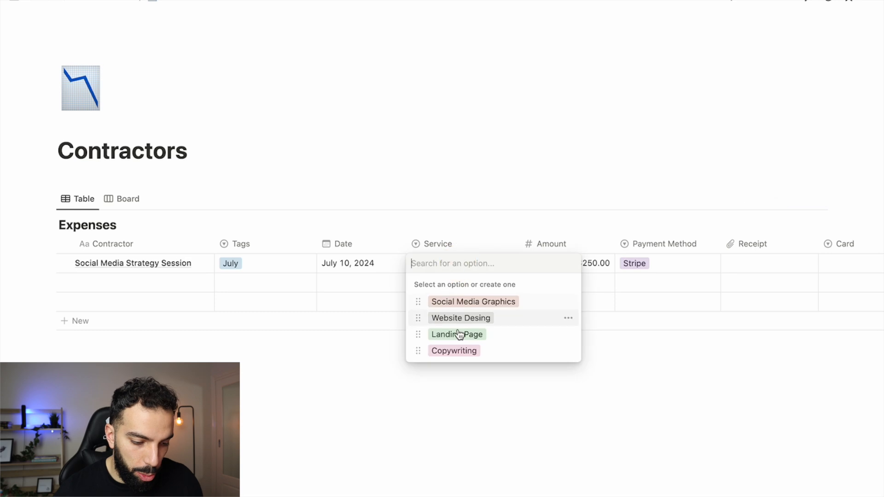
click(512, 403)
scroll(580, 264, right, 2)
click(525, 285)
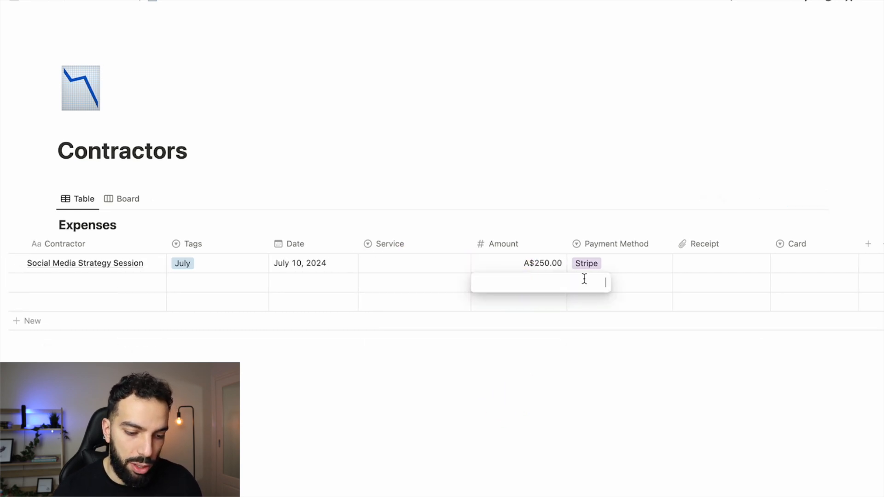
click(638, 279)
click(634, 266)
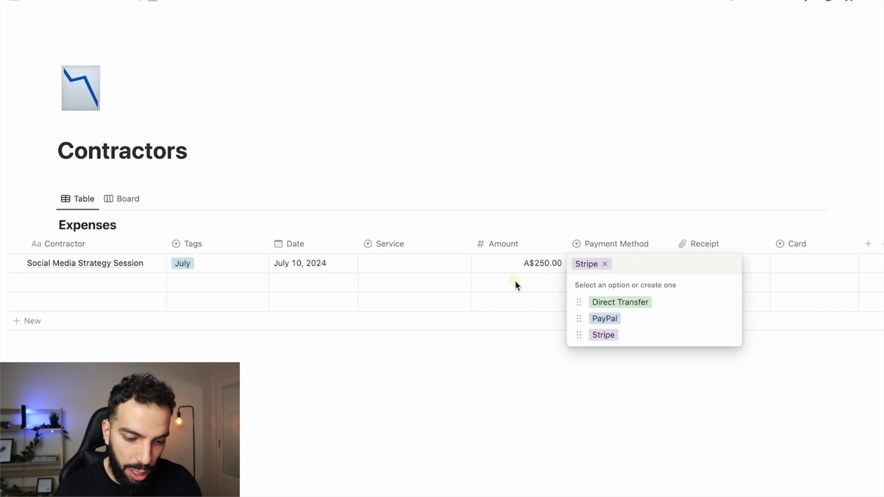
key(Escape)
scroll(720, 268, right, 3)
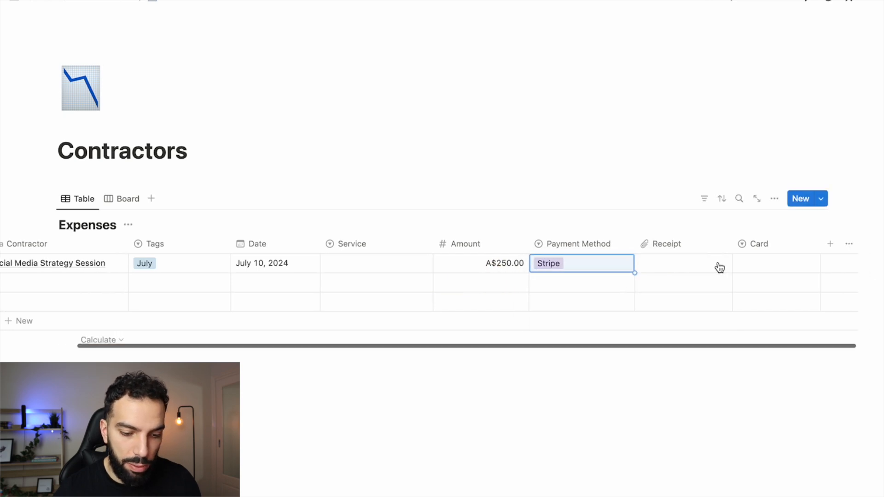
click(718, 265)
key(Escape)
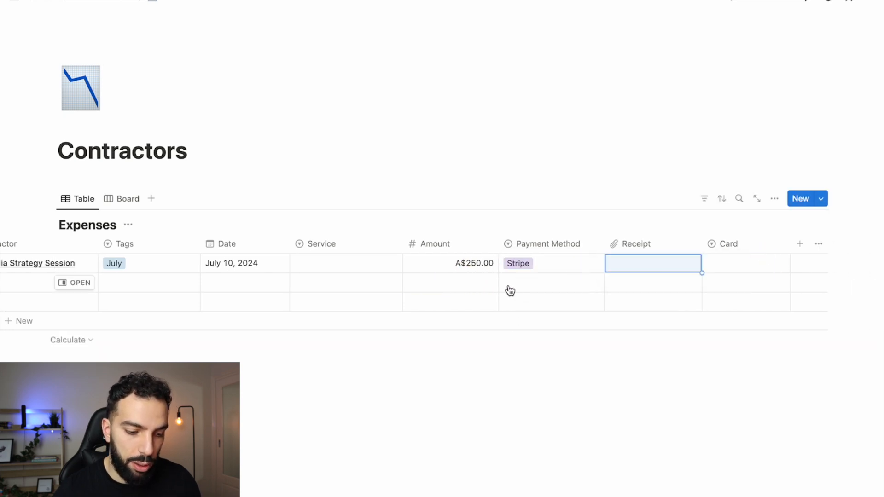
scroll(509, 290, left, 5)
click(451, 264)
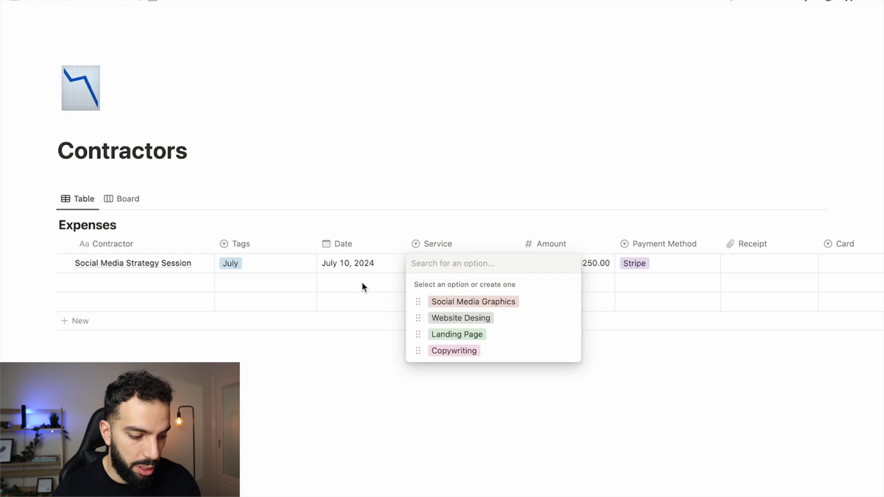
key(Escape)
Open the Social Media Strategy Session entry and rename it Website Design
click(183, 265)
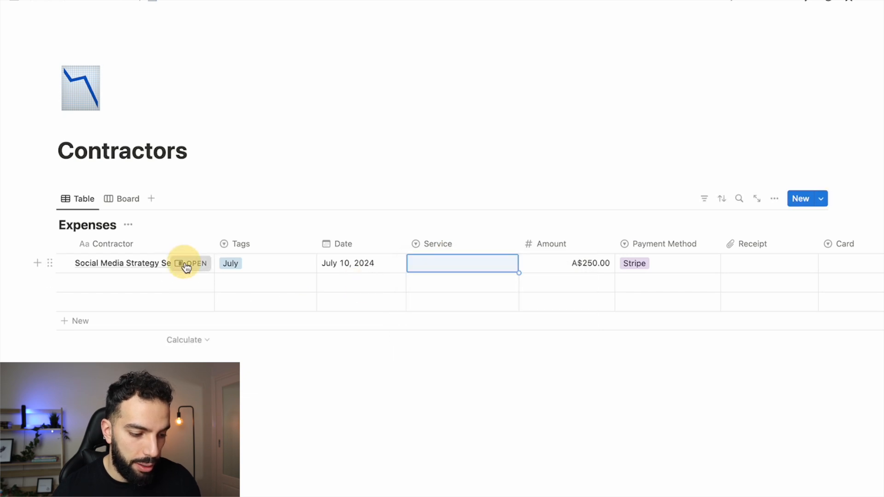
click(680, 43)
triple_click(681, 43)
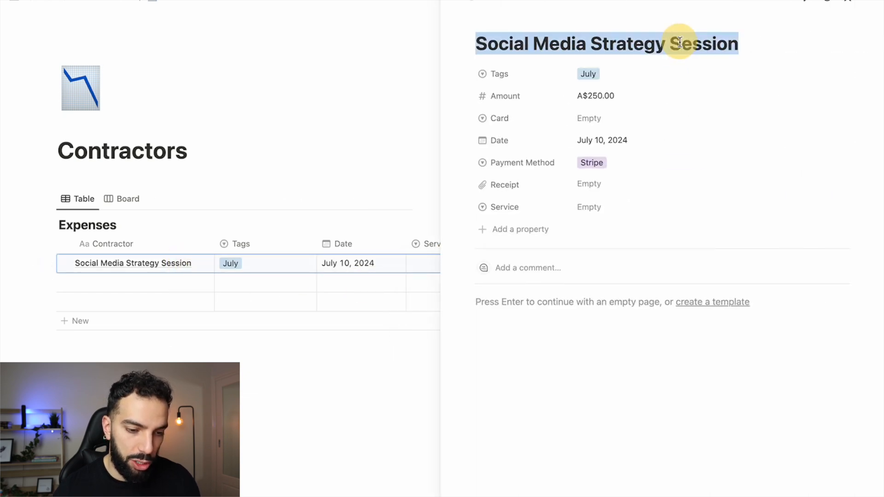
text(Web)
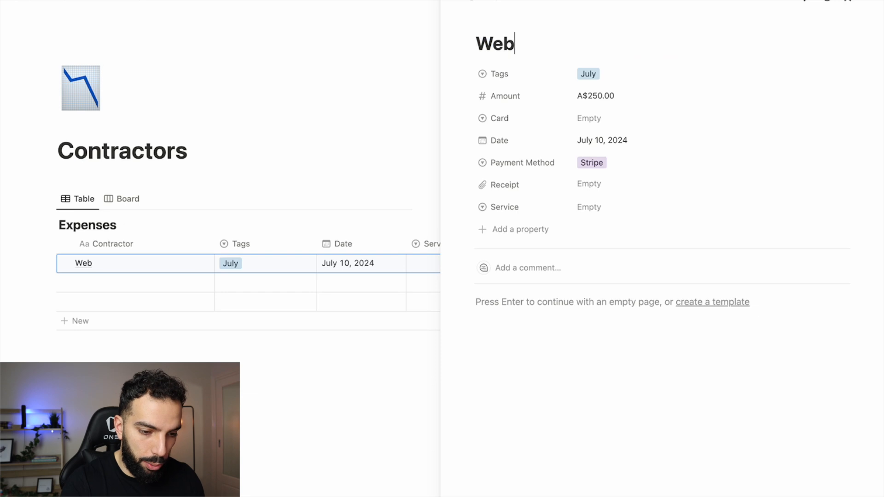
text(site Deisgn)
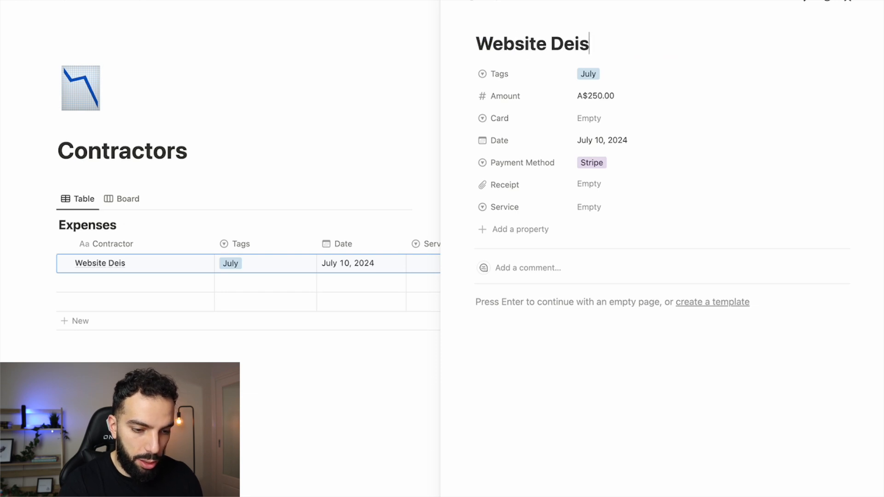
key(BackSpace)
key(BackSpace)
key(BackSpace)
key(BackSpace)
text(sing)
key(BackSpace)
key(BackSpace)
text(gn)
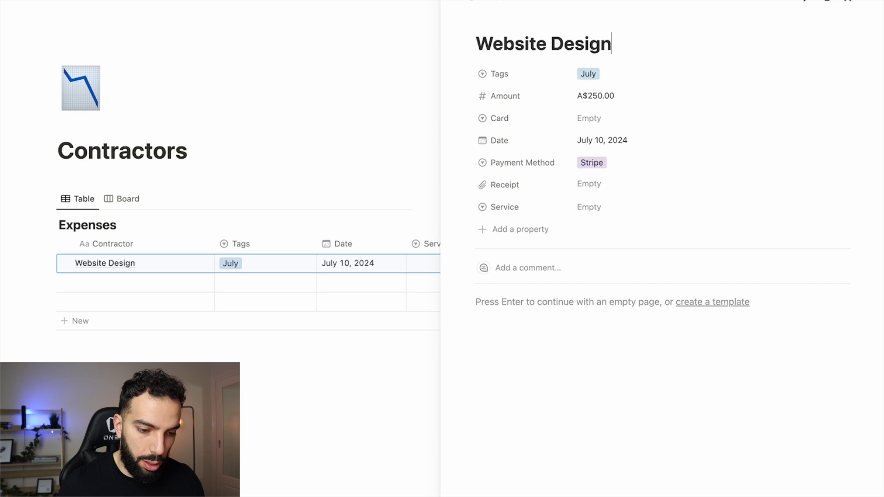
Set the Website Design entry's date to July 2, 2024 and close the entry
click(653, 142)
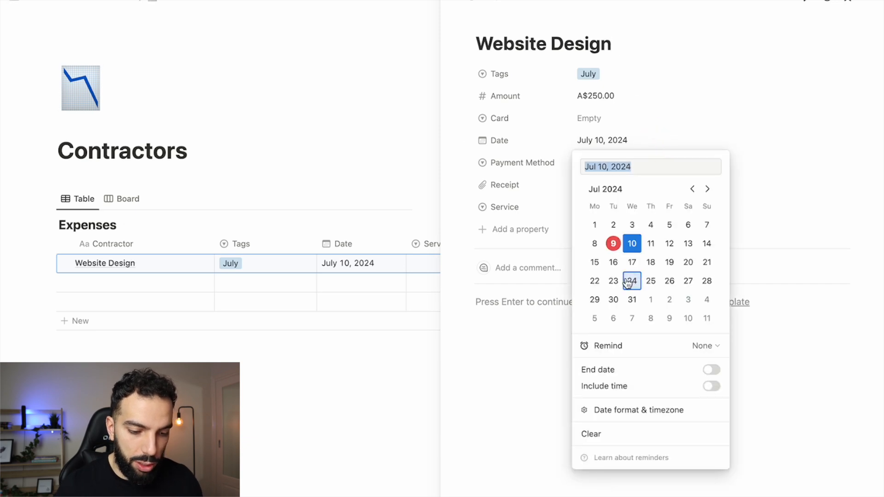
click(613, 225)
click(847, 205)
click(339, 357)
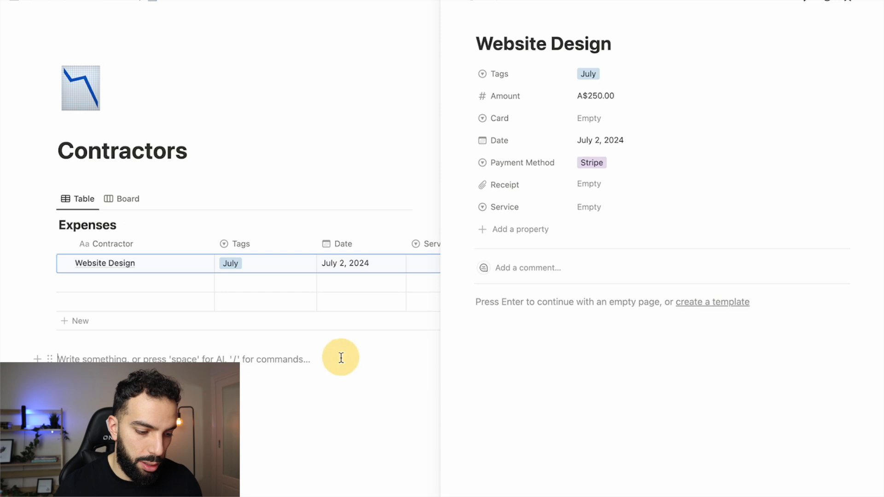
click(460, 7)
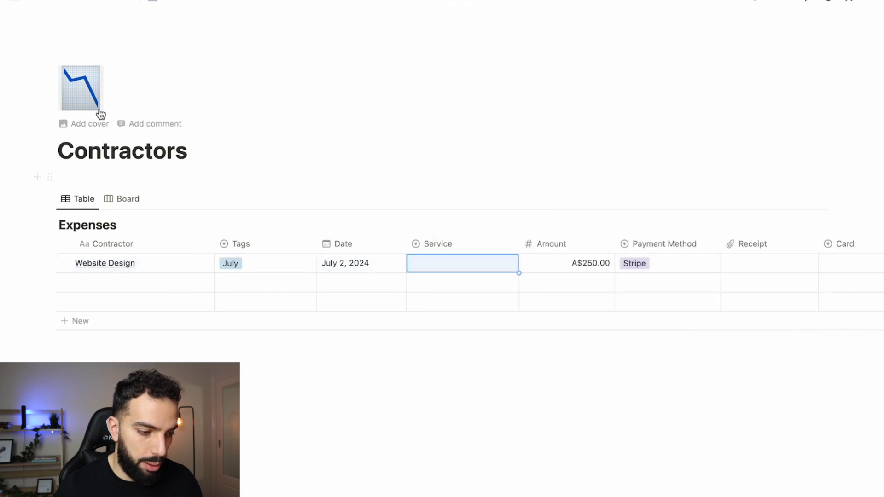
Return to the Finance Tracker page and change the Contractors page icon to the two-person silhouette emoji
click(112, 4)
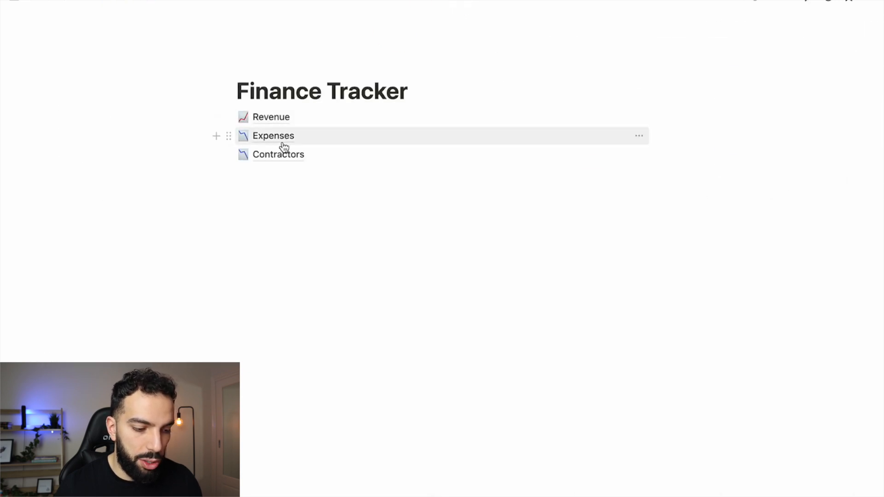
click(242, 155)
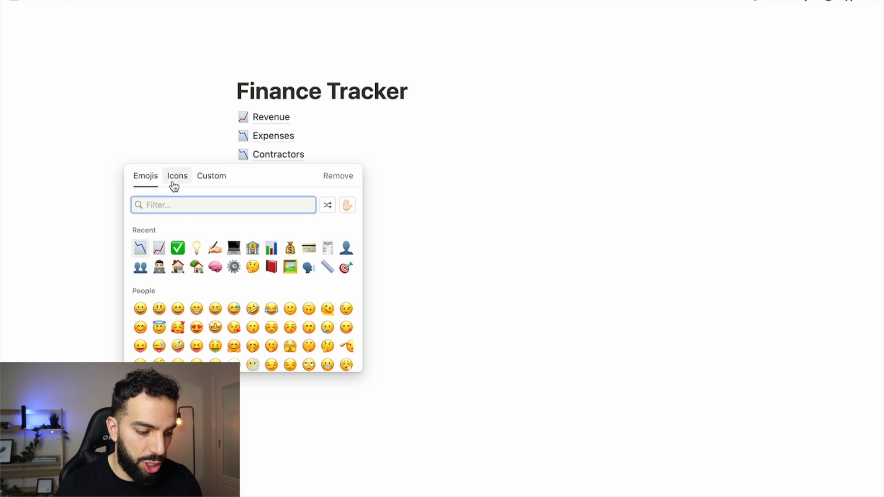
click(140, 267)
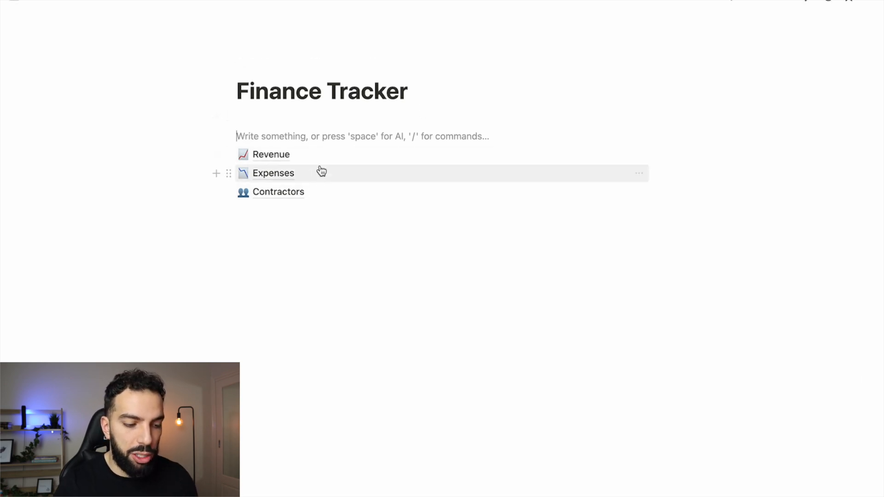
Insert a gallery view database above the page links without linking it to an existing database
click(320, 124)
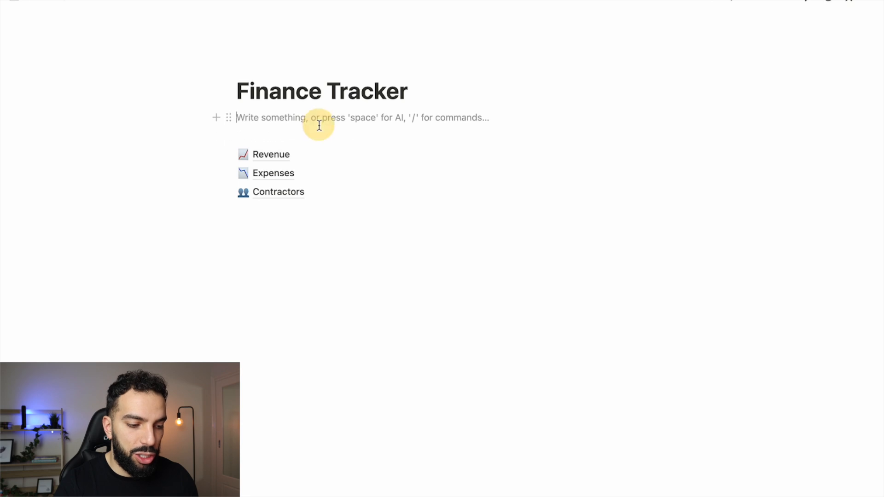
key(Return)
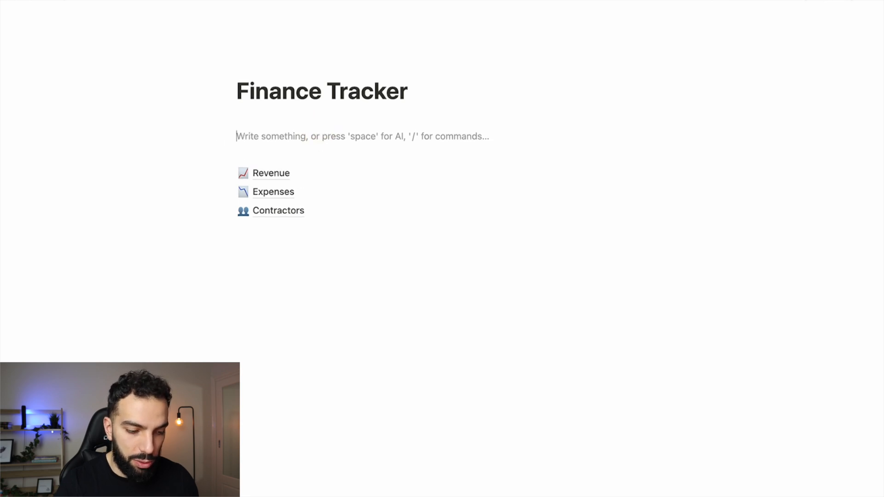
text(/gal)
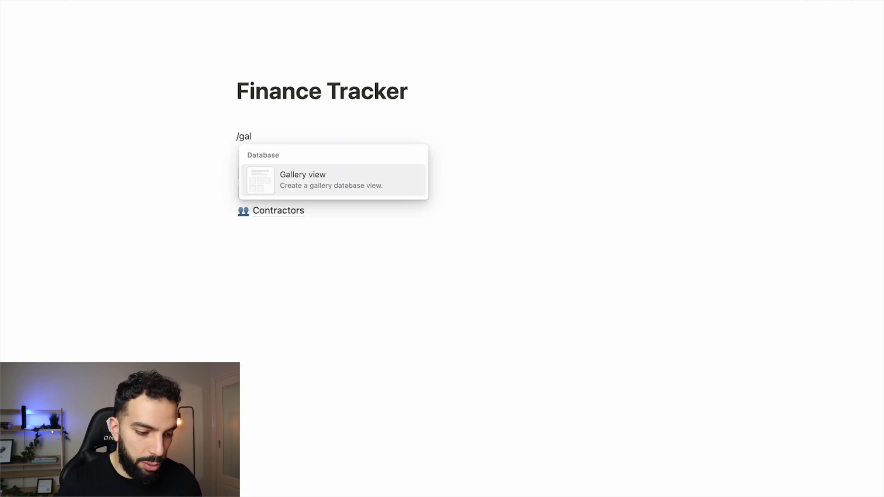
click(316, 176)
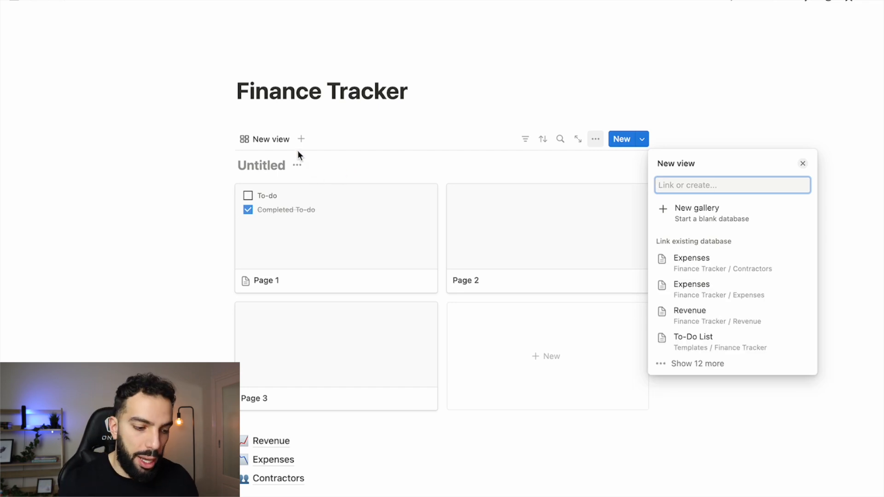
click(161, 317)
Move the Revenue and Expenses pages into the gallery as its first two cards
drag(273, 445, 227, 230)
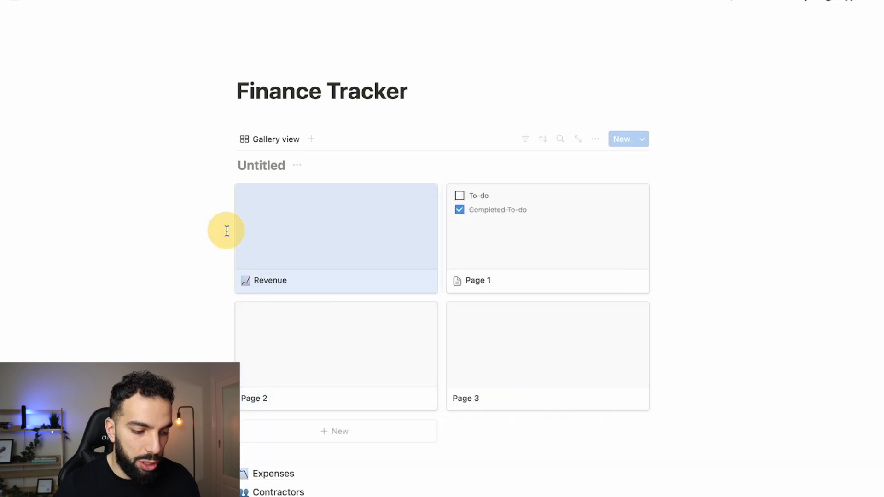
drag(276, 478, 440, 271)
Delete the placeholder cards Page 1, Page 2 and Page 3 from the gallery
scroll(324, 368, down, 3)
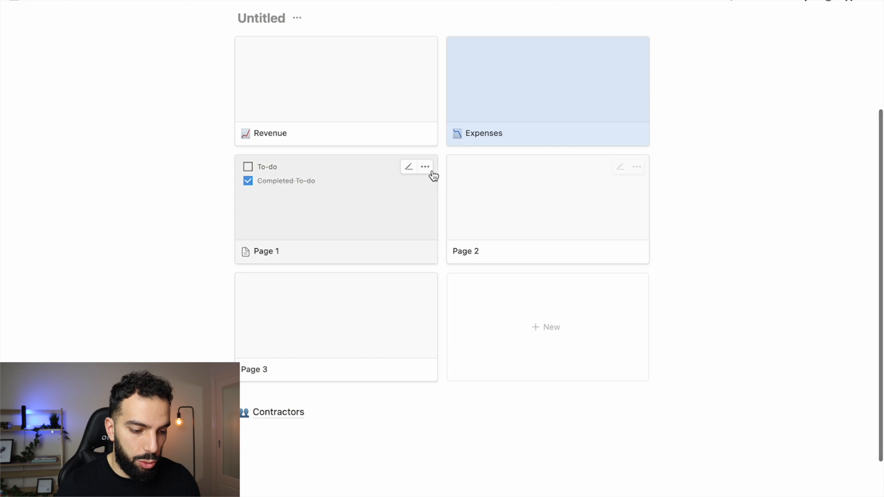
click(425, 167)
click(483, 271)
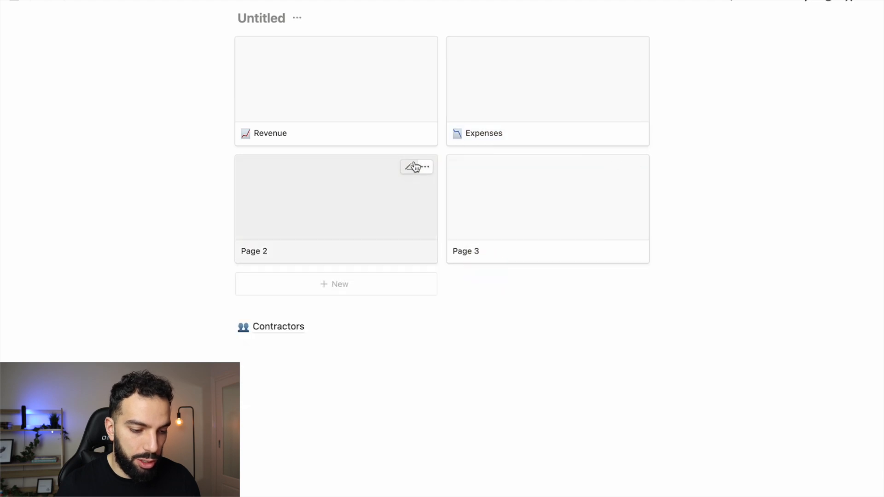
click(416, 167)
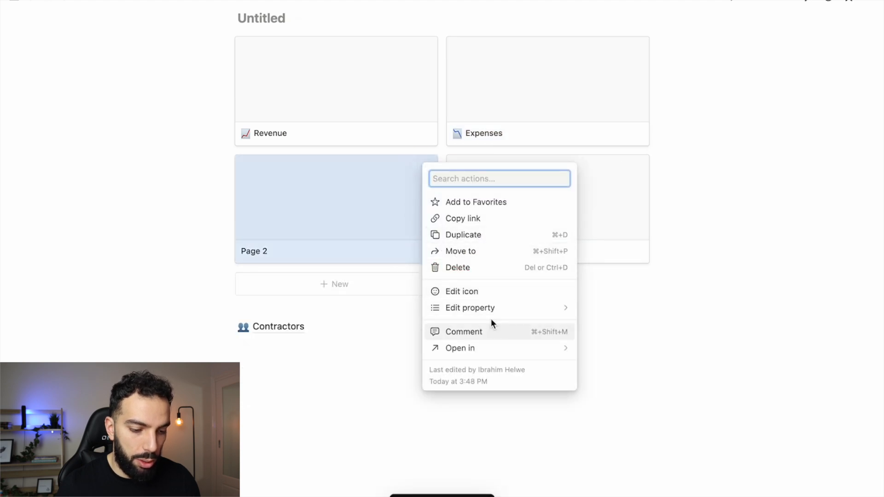
click(487, 269)
click(424, 178)
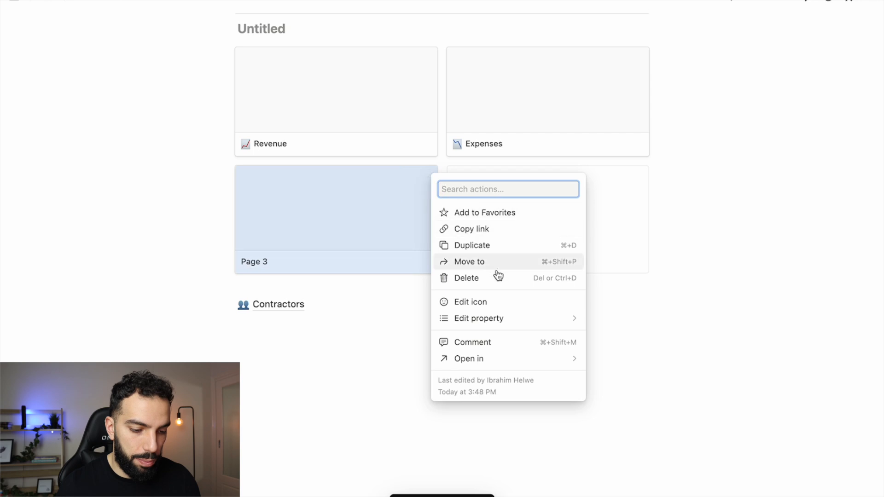
click(474, 276)
Move the Contractors page into the gallery after the Expenses card and clear the selection
drag(296, 308, 663, 188)
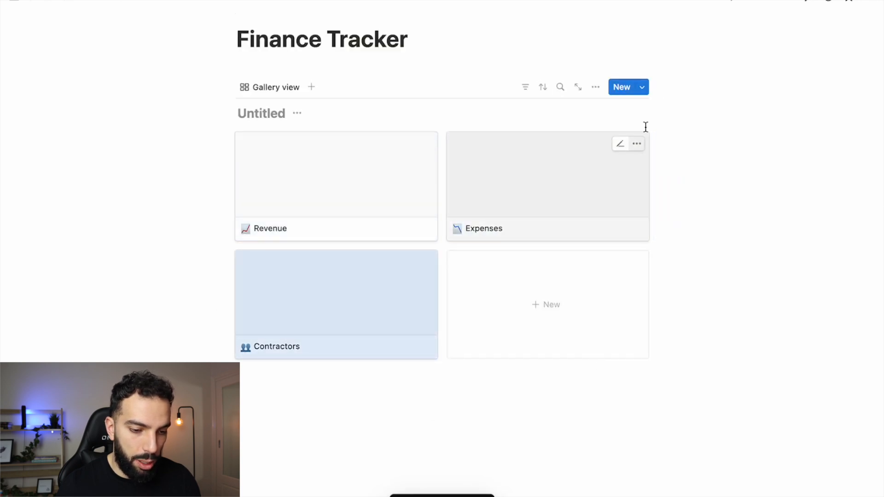
scroll(668, 125, up, 2)
click(724, 124)
Switch the Finance Tracker page to full width
click(865, 5)
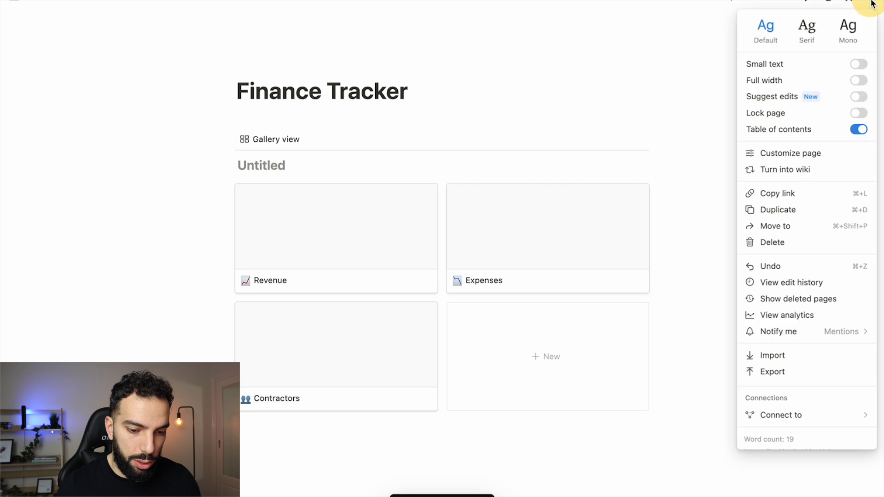
click(864, 84)
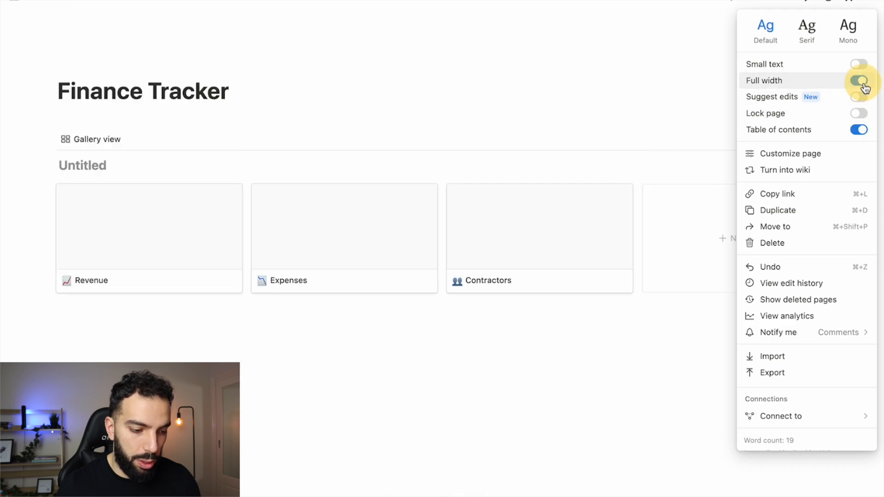
click(498, 355)
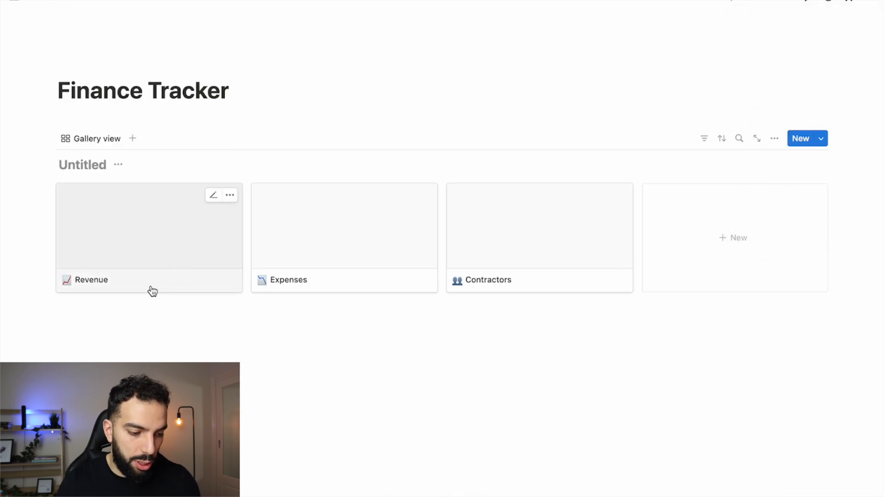
Open the Revenue page from its gallery card and add a cover to it
click(114, 246)
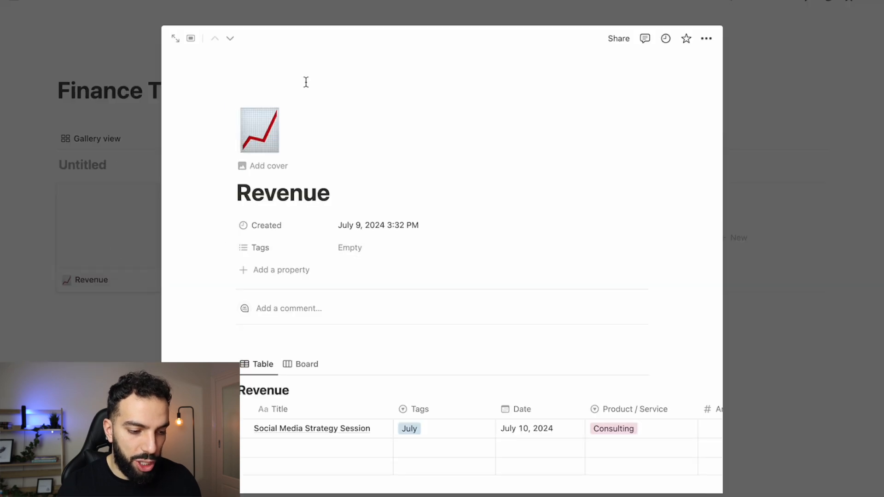
click(271, 149)
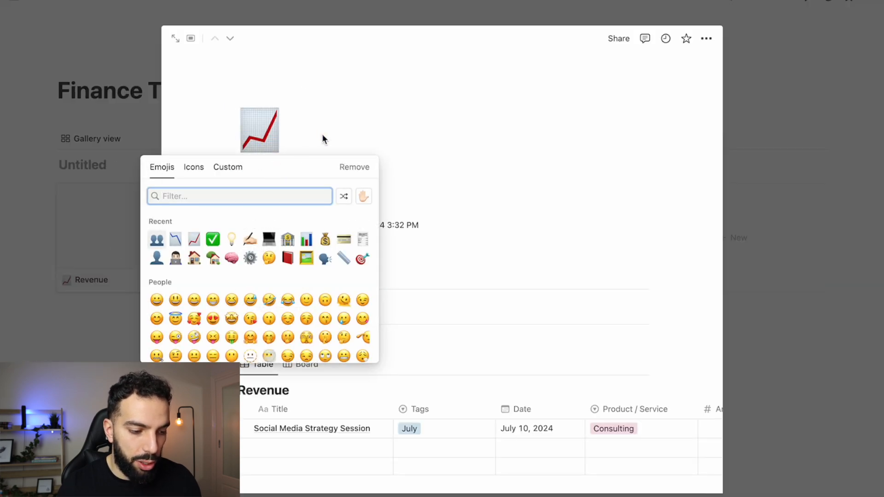
click(322, 134)
click(277, 168)
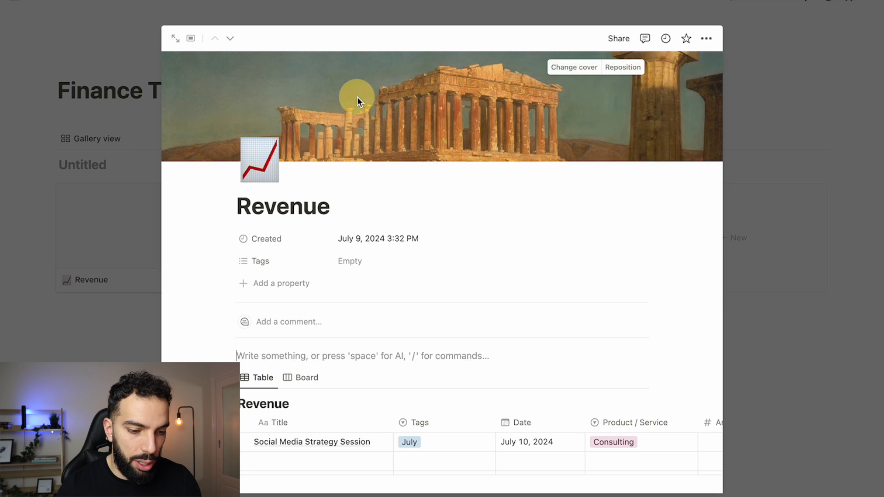
Replace the Revenue cover with the analytics charts photo from an Unsplash search for "revenue" and close the page
click(588, 70)
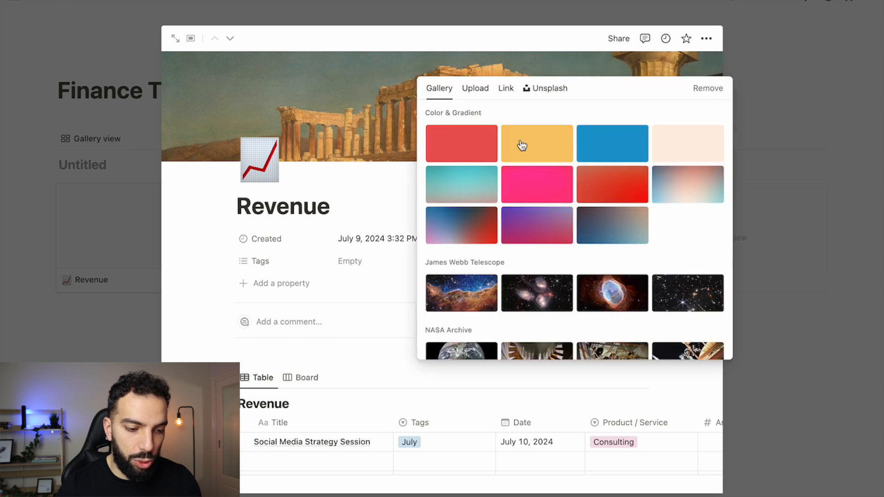
click(478, 95)
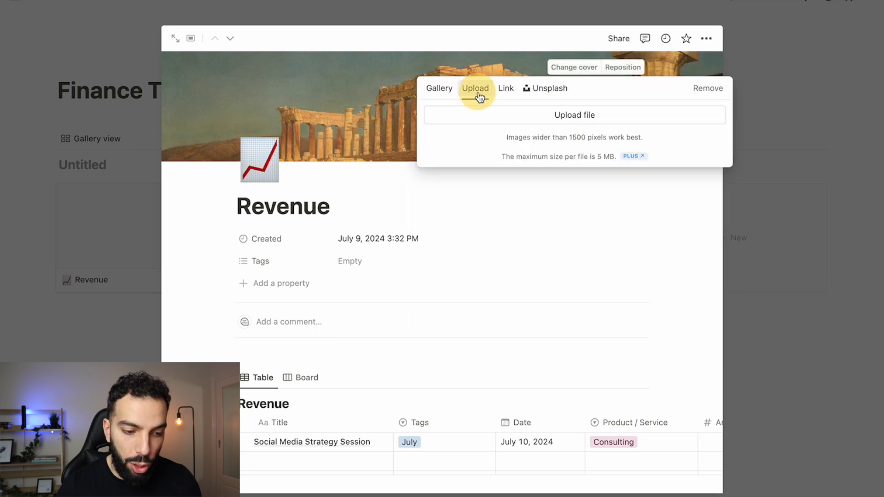
click(549, 95)
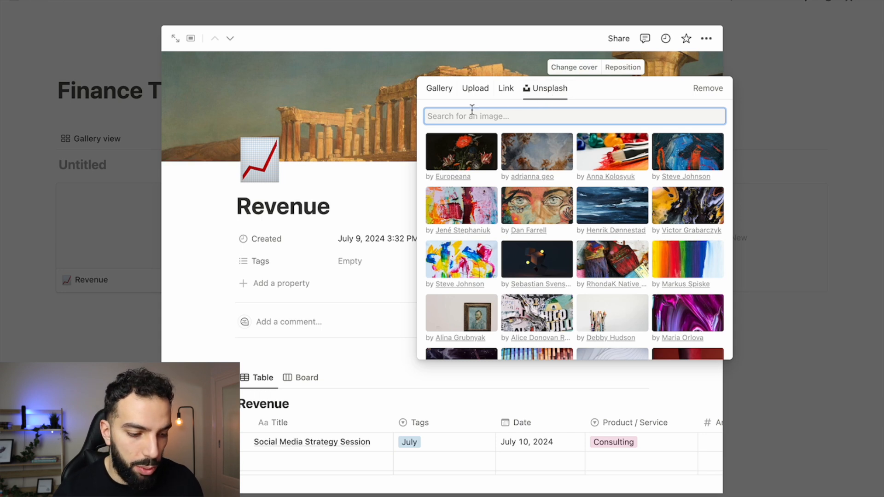
text(revenue)
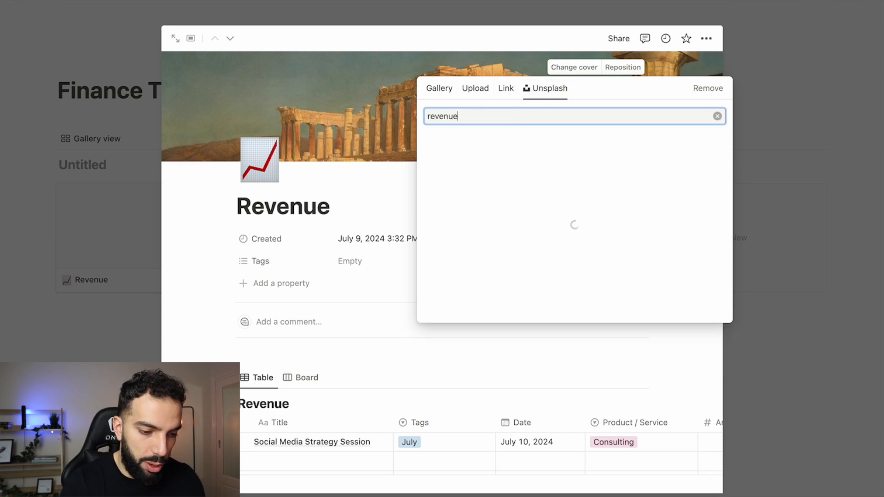
scroll(534, 230, down, 4)
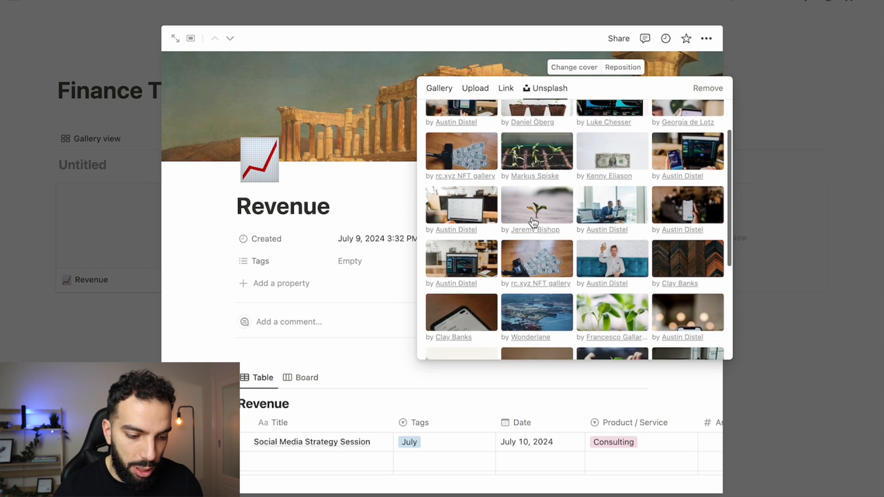
scroll(534, 232, down, 2)
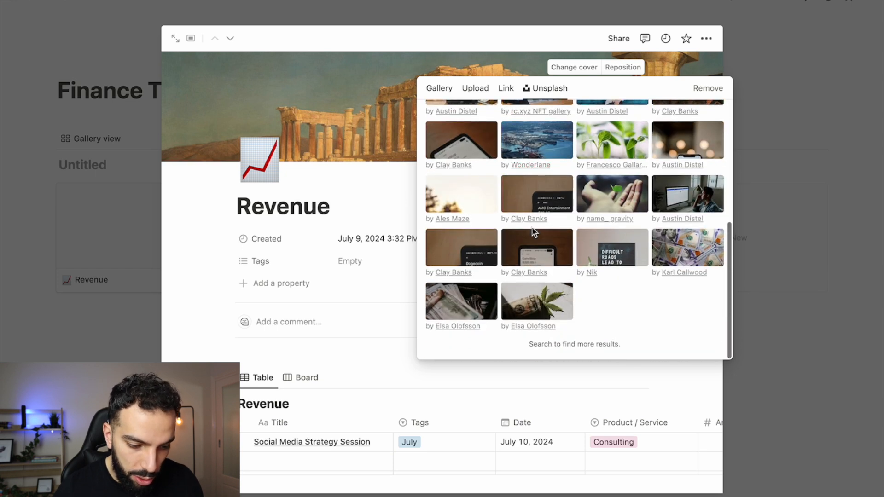
scroll(599, 184, up, 6)
click(601, 158)
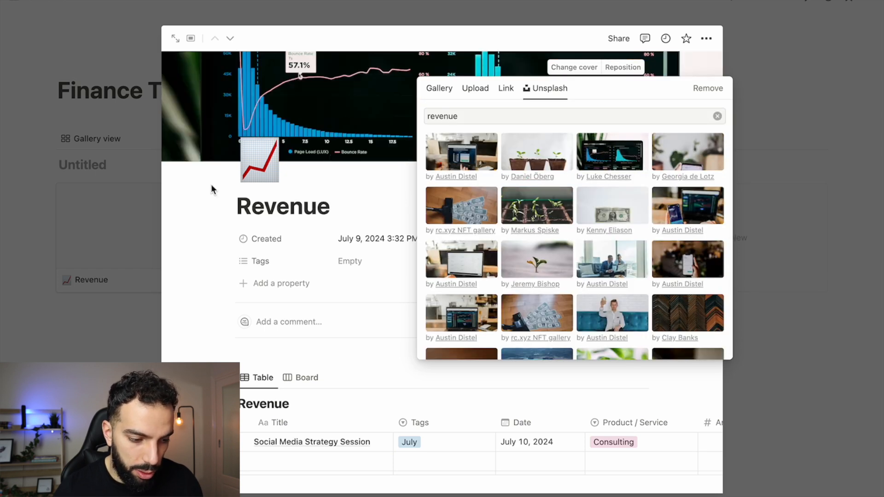
click(193, 222)
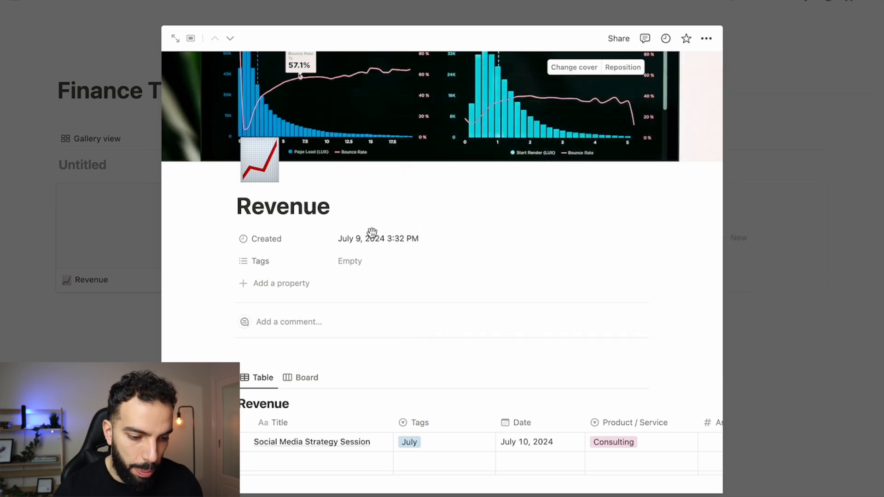
click(819, 128)
View the Revenue page with its cover as a full page and return to Finance Tracker
click(162, 247)
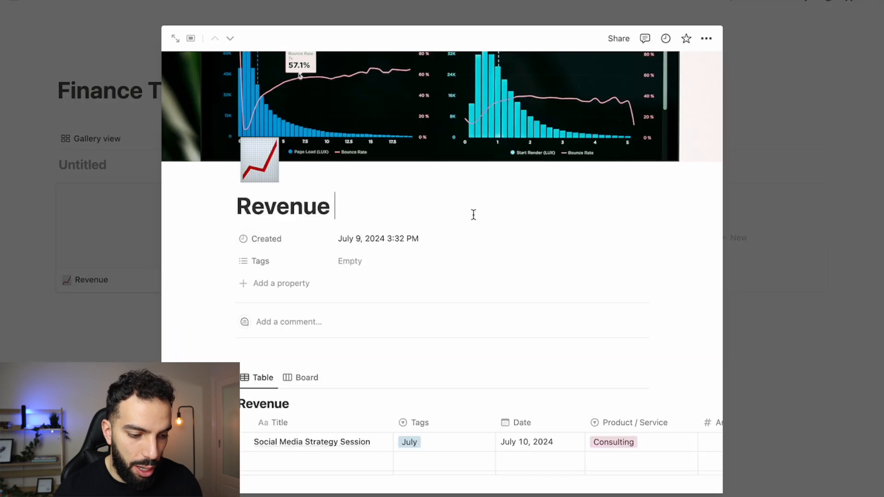
click(175, 38)
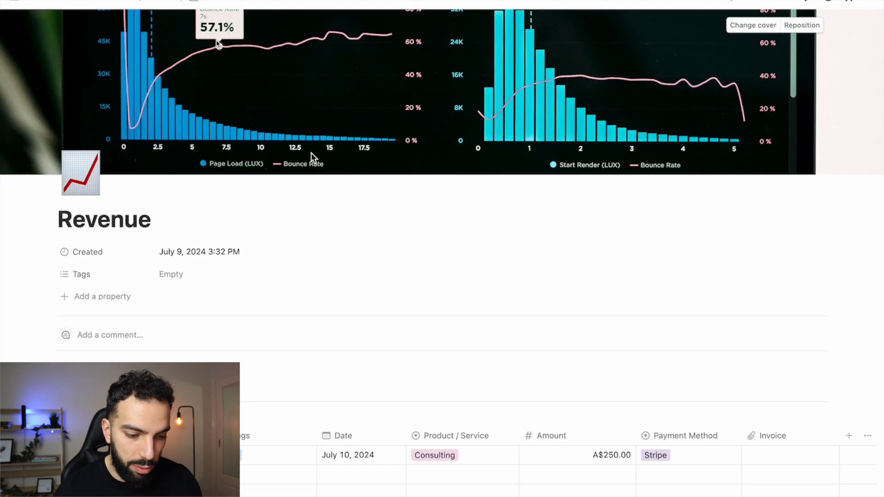
click(128, 5)
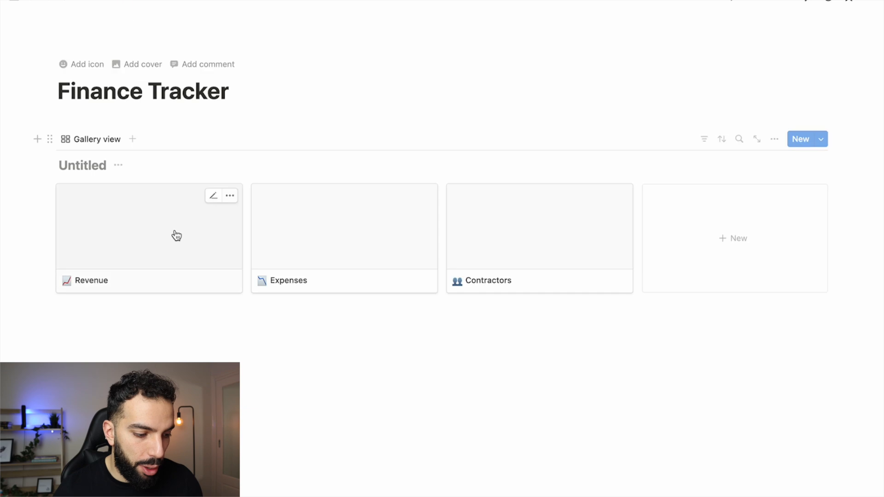
Title the gallery database "Dashboard"
click(118, 165)
text(Dashboard)
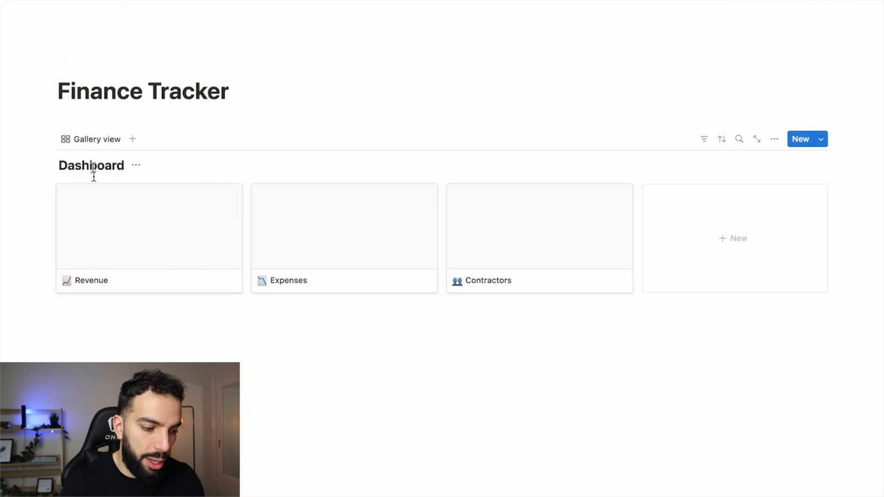
click(223, 361)
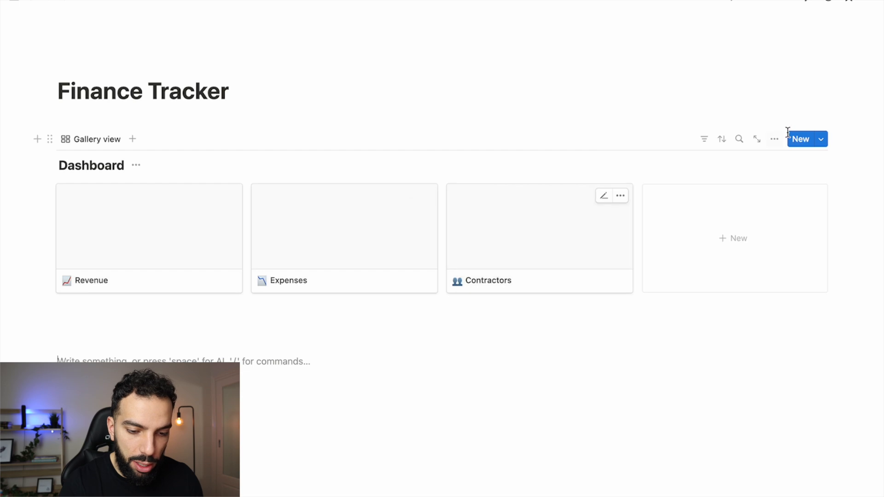
Check the cover on the Revenue page and set the gallery's card preview to Page cover
click(161, 239)
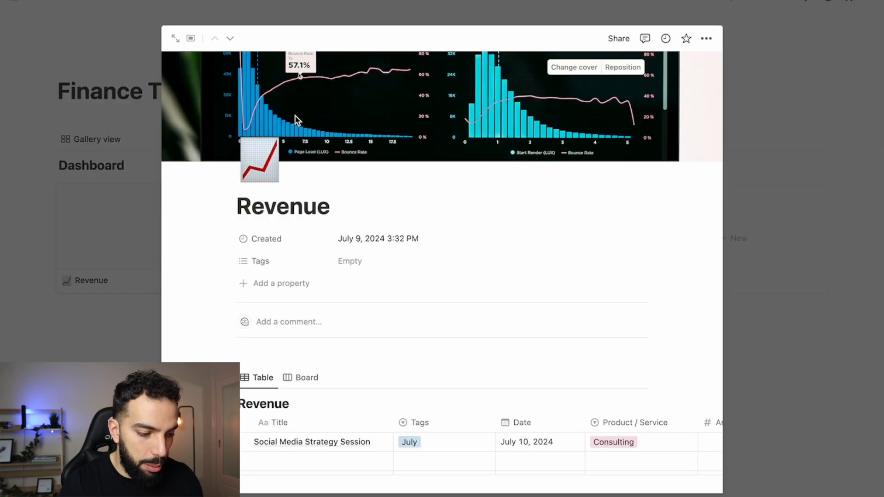
key(Escape)
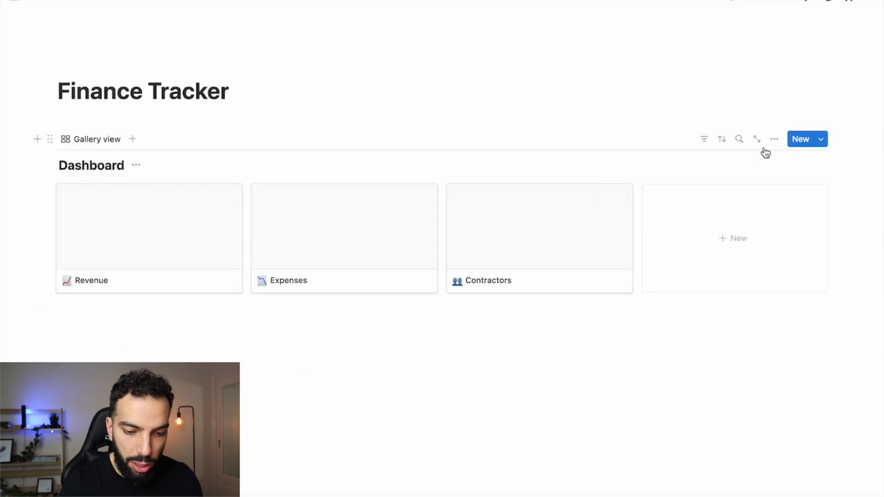
click(773, 140)
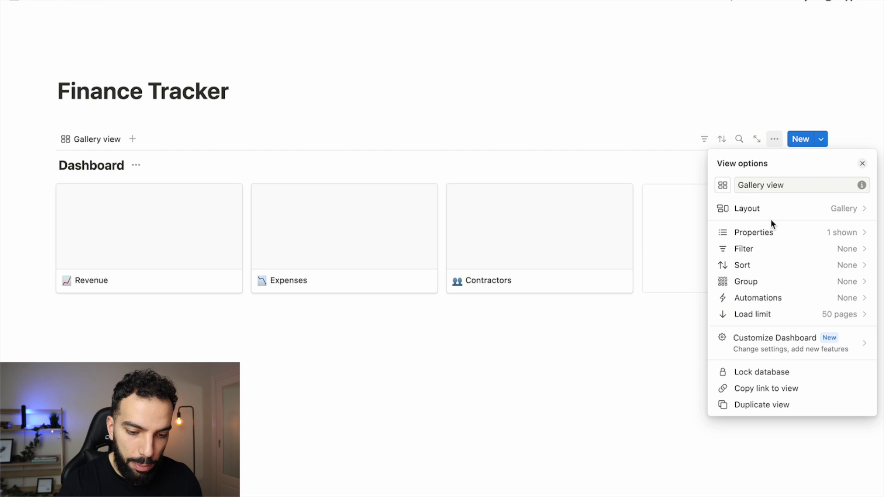
click(799, 210)
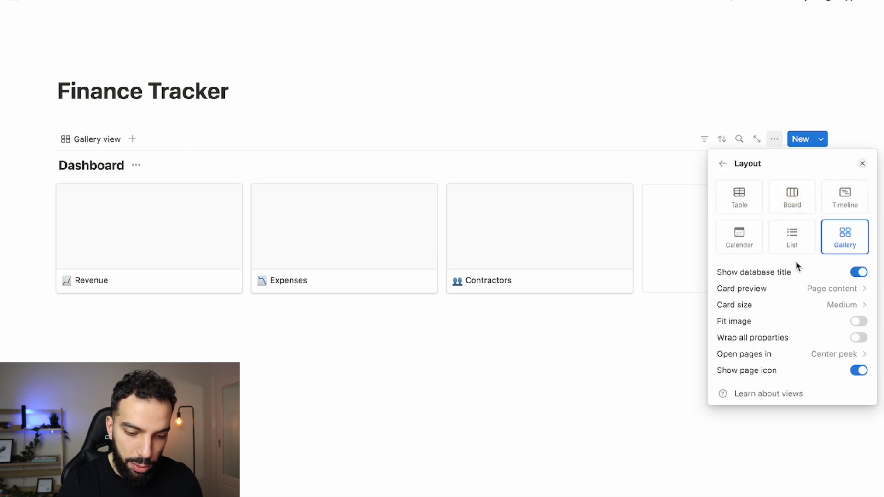
click(790, 293)
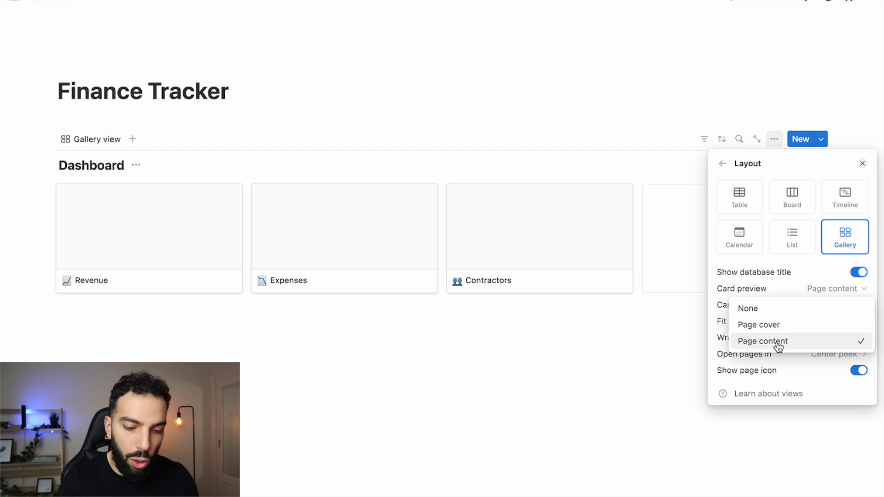
click(788, 328)
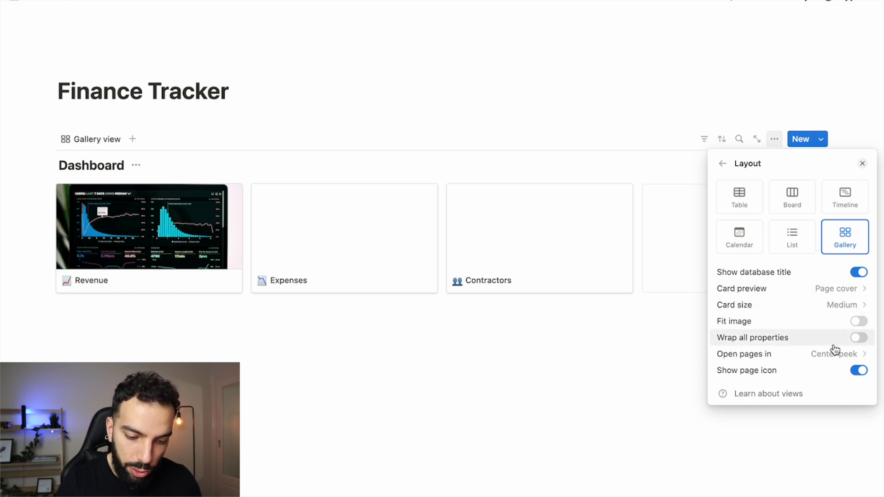
Try the Fit image option and the Small card size in the gallery layout
click(859, 322)
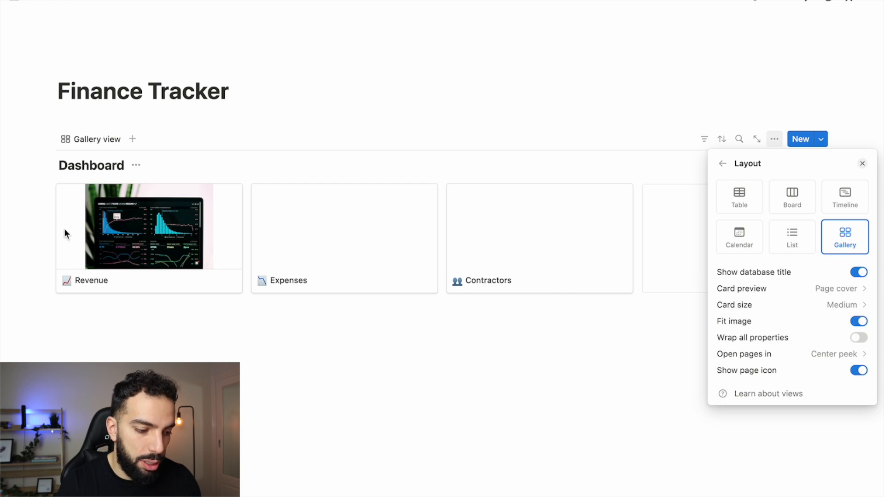
click(859, 321)
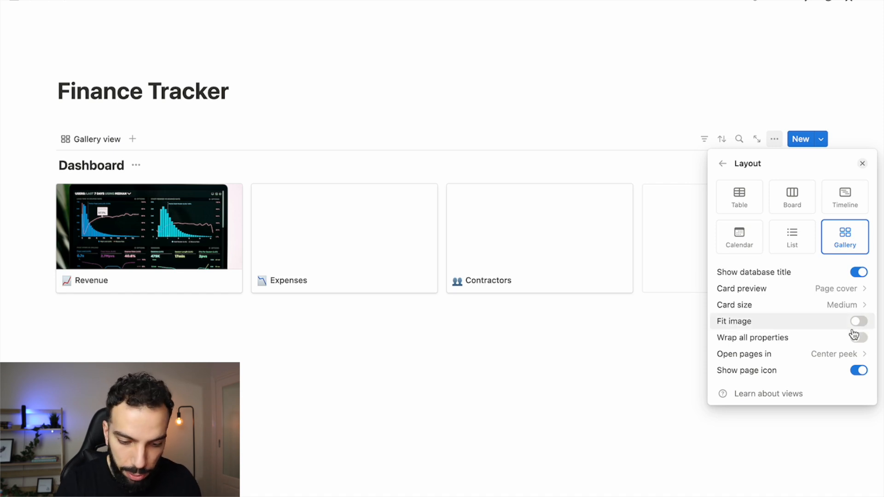
click(843, 305)
click(821, 330)
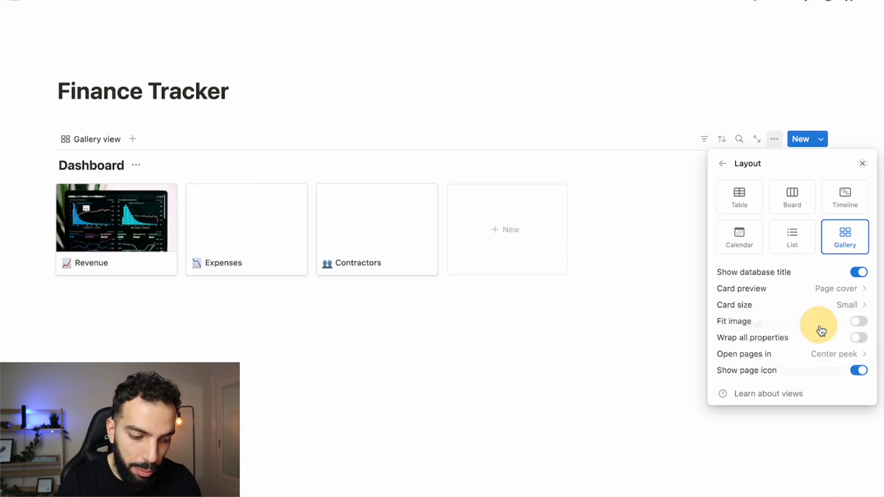
Set the gallery's card size to Large and close the layout settings
click(835, 303)
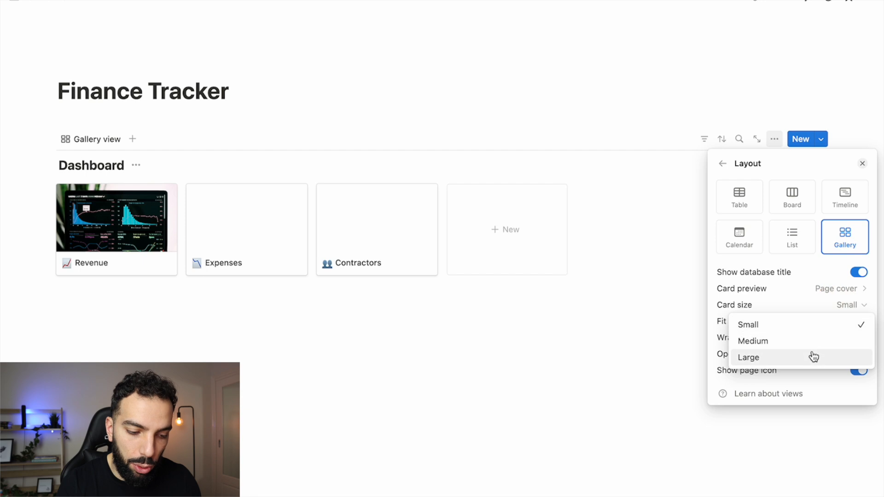
click(814, 356)
click(634, 400)
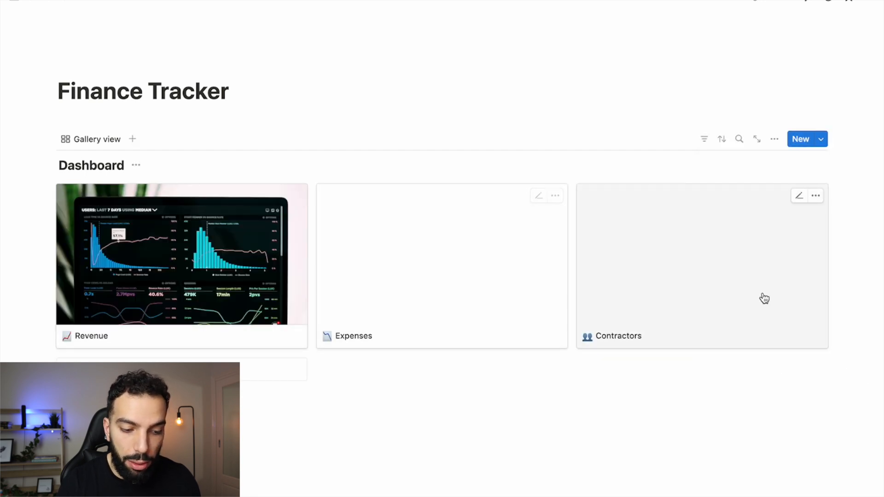
Open the Expenses and Contractors cards in turn to view their pages, returning to the gallery each time
click(469, 285)
click(849, 355)
click(721, 245)
click(836, 419)
scroll(801, 414, down, 3)
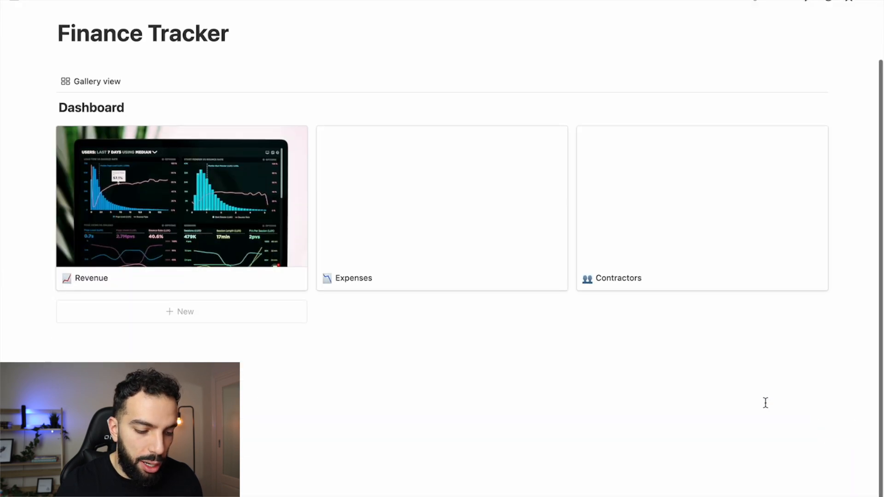
scroll(505, 220, up, 3)
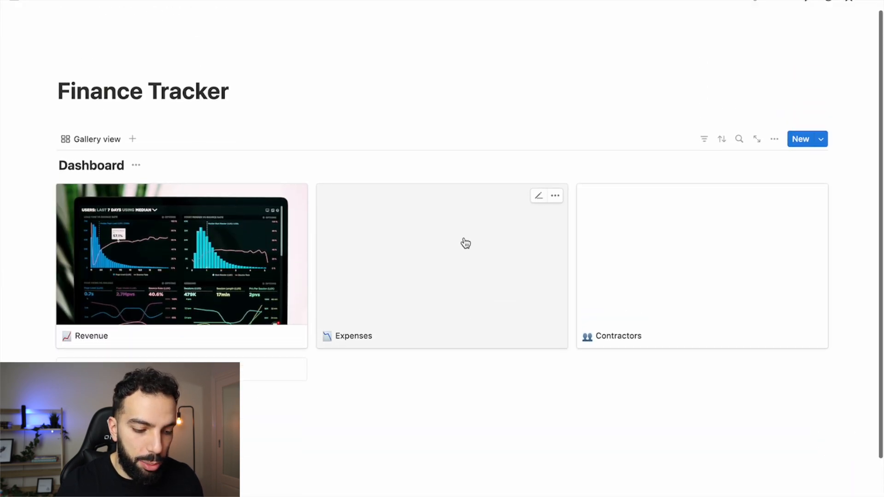
click(463, 243)
click(822, 411)
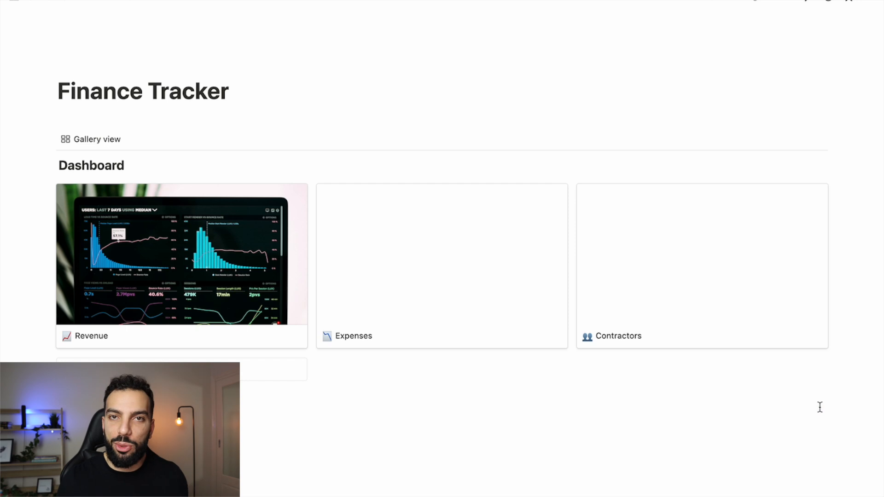
scroll(144, 339, down, 3)
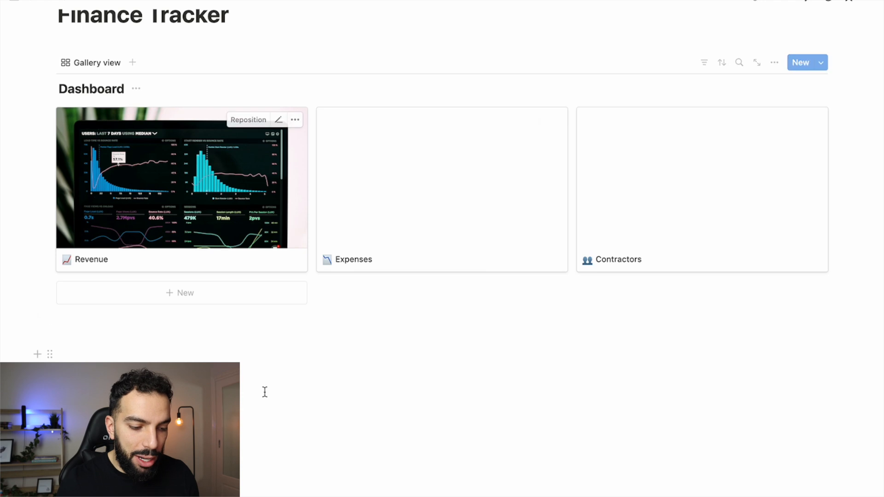
click(244, 373)
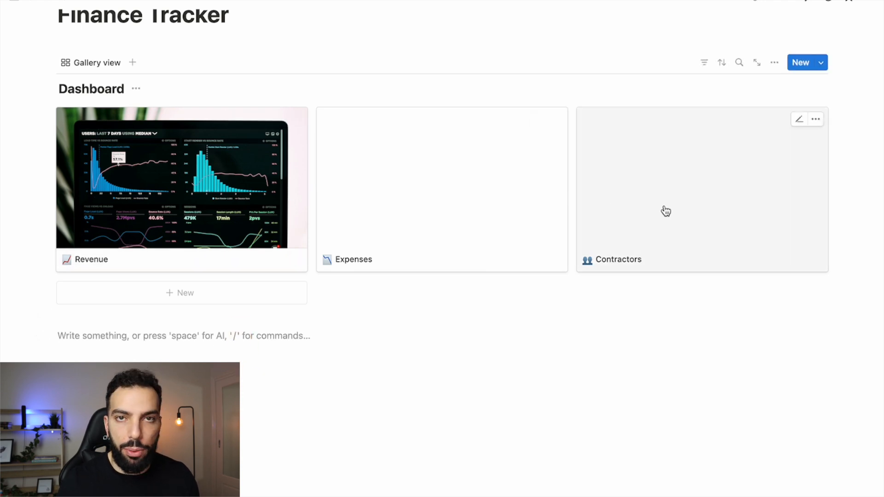
Insert a table view linked to the existing Revenue database in the empty line below the Dashboard gallery
click(205, 354)
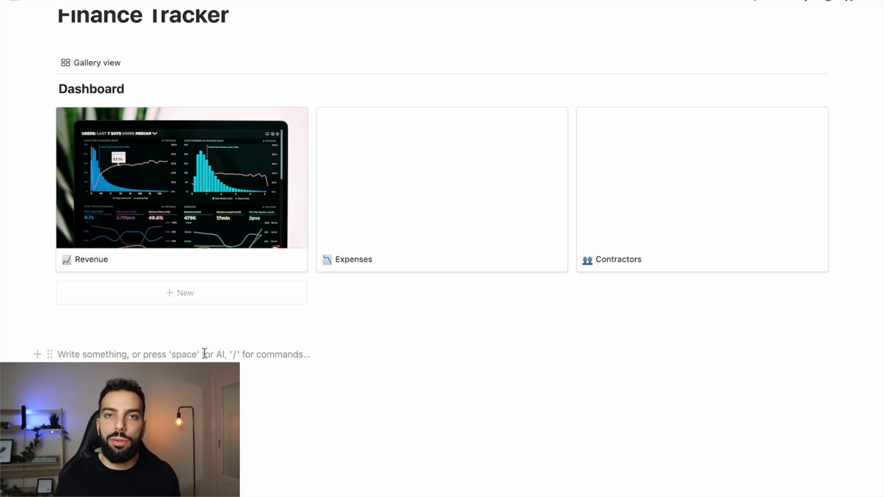
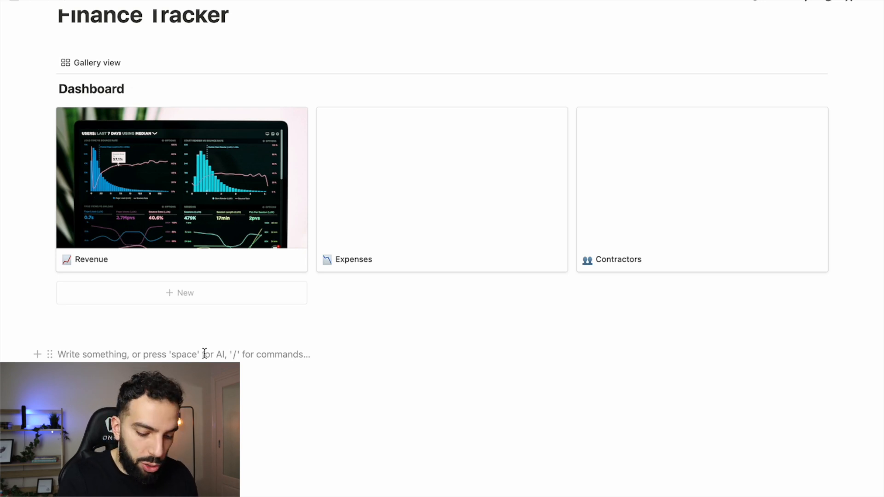
text(/)
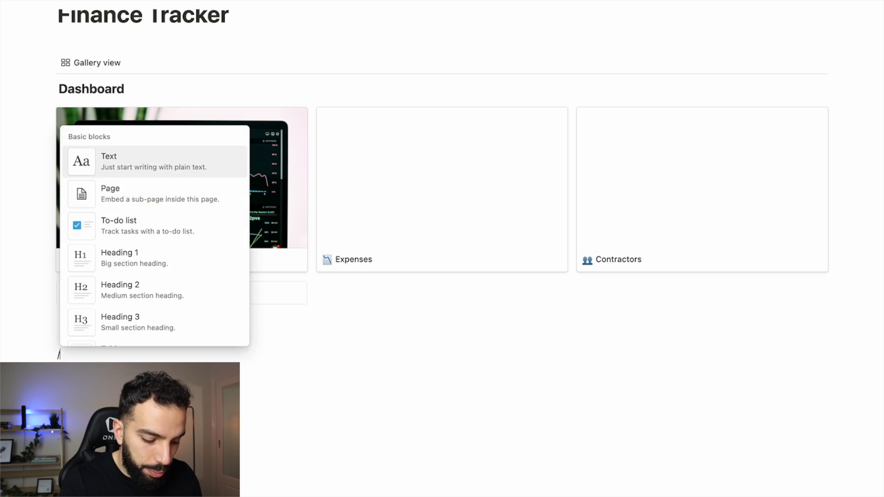
text(view)
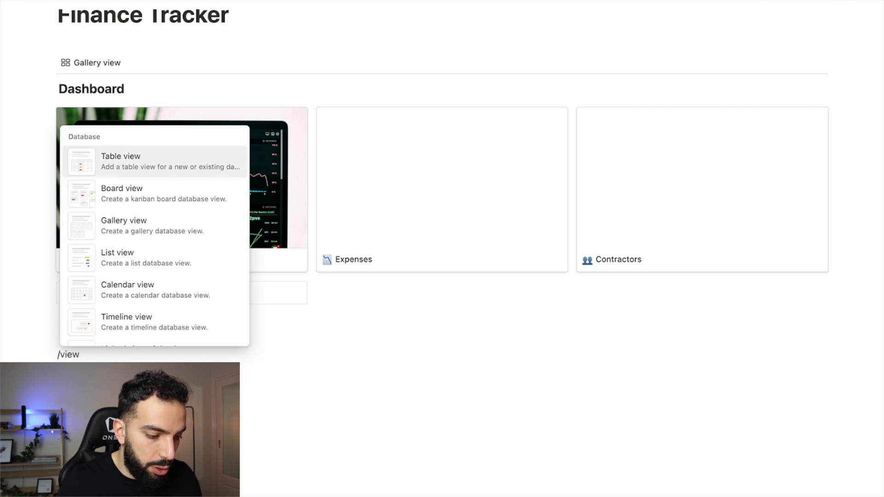
scroll(174, 276, down, 4)
scroll(170, 231, up, 2)
click(162, 230)
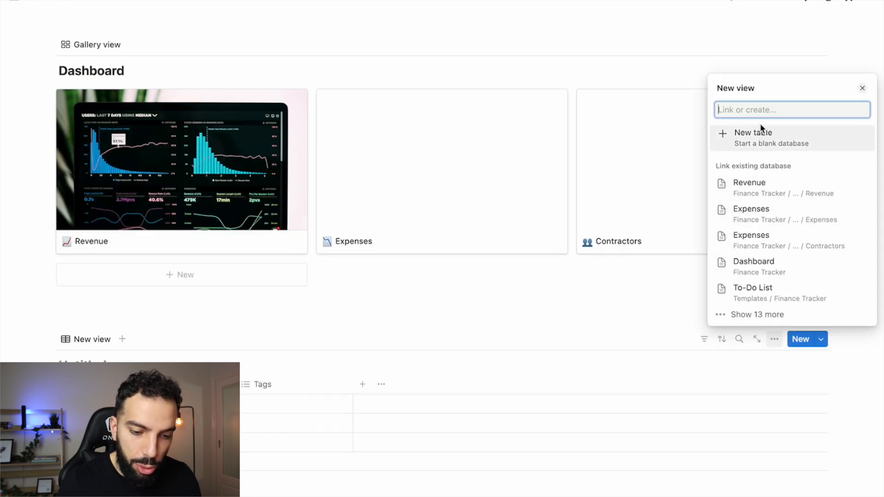
click(780, 189)
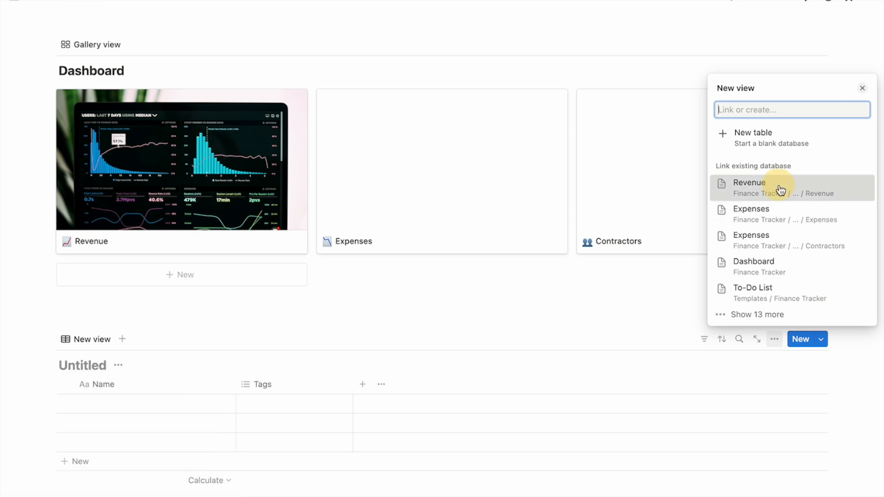
click(157, 327)
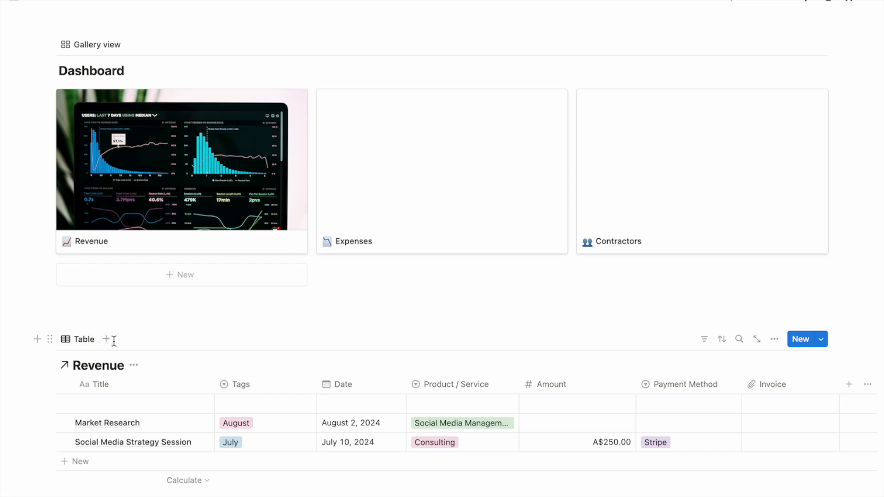
Add a second view to the linked Revenue block, linked to the Expenses database from the Expenses page
click(106, 340)
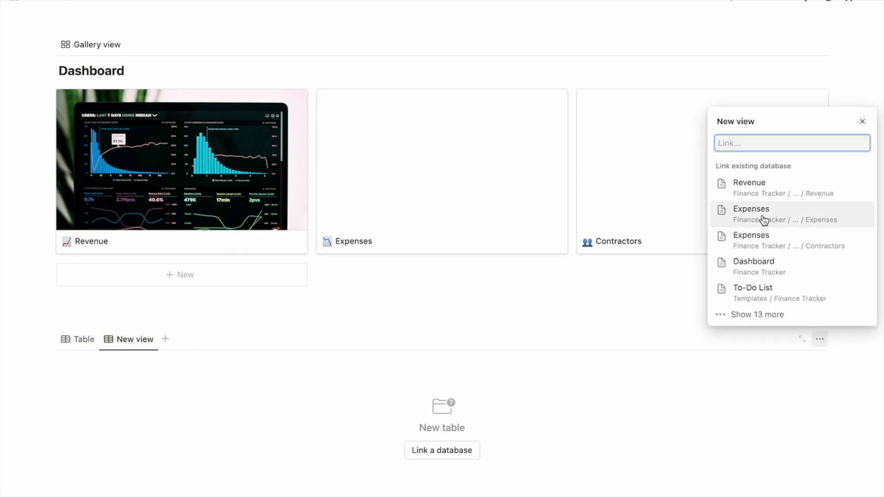
click(767, 216)
click(162, 339)
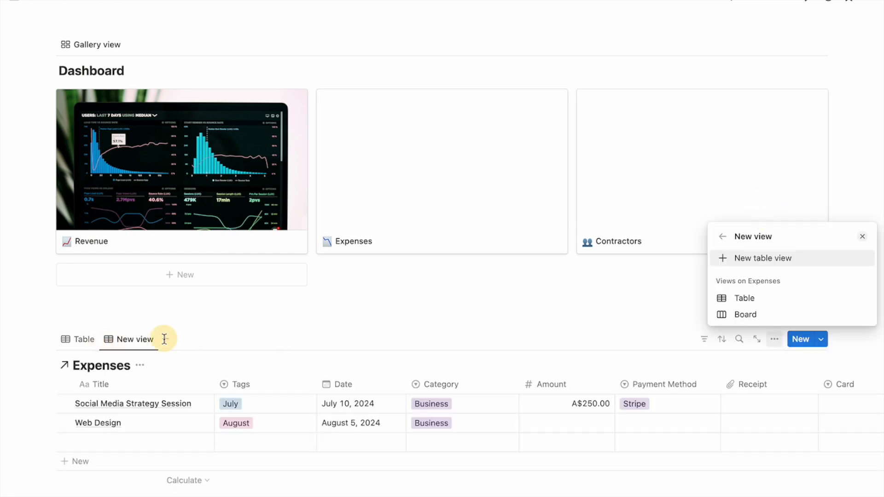
Add a third view to the linked block, searching for "contr" and linking the database from the Contractors page
click(150, 339)
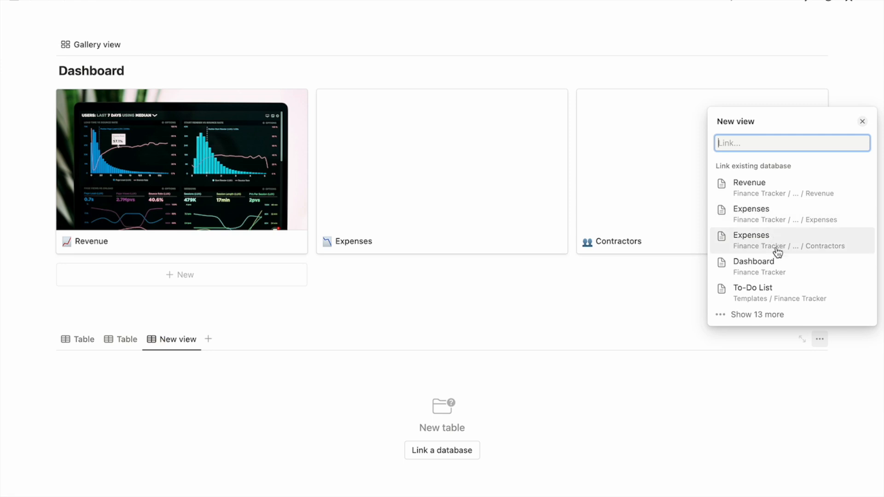
click(777, 148)
text(contr)
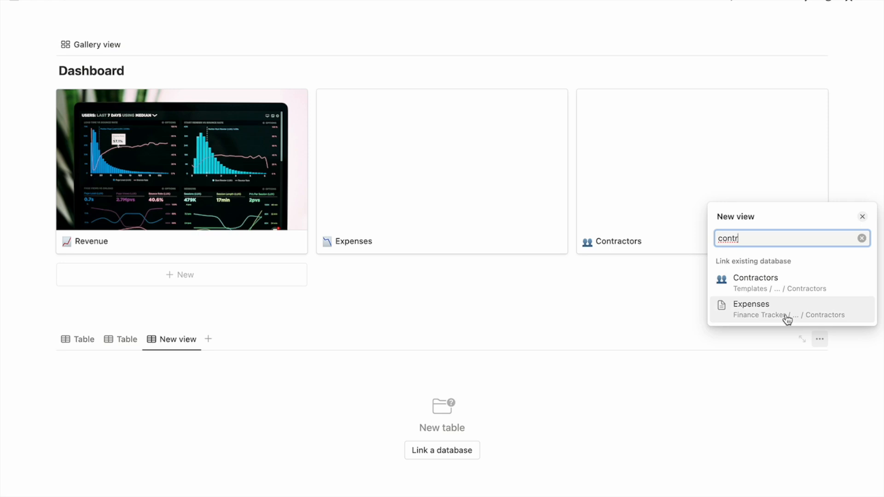
click(789, 295)
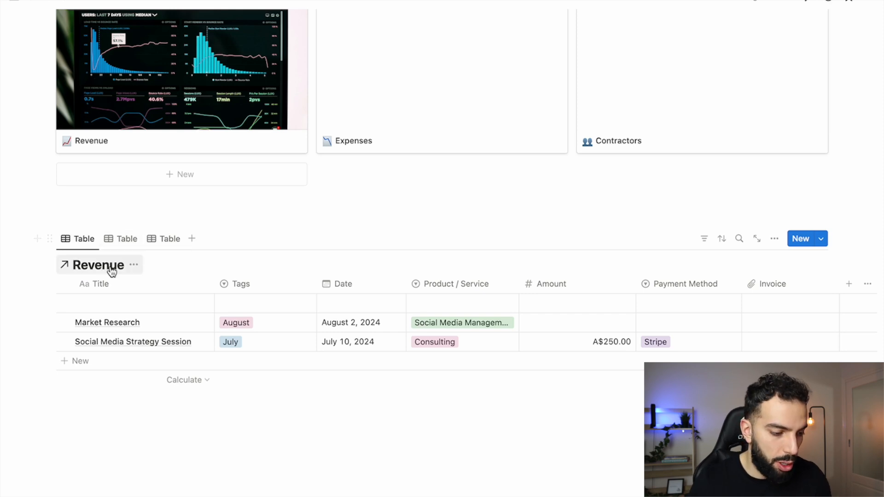
Look through the linked Expenses and Contractors tables, and open and close the Revenue, Expenses and Contractors gallery cards
click(127, 242)
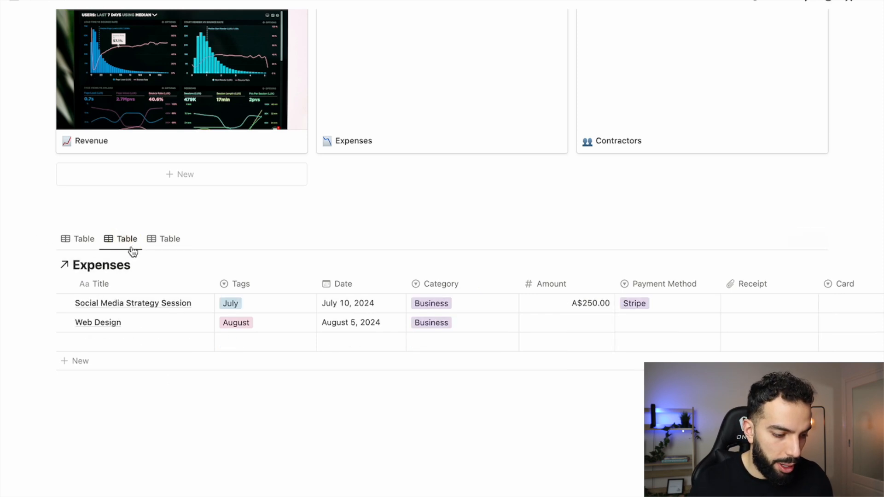
click(170, 243)
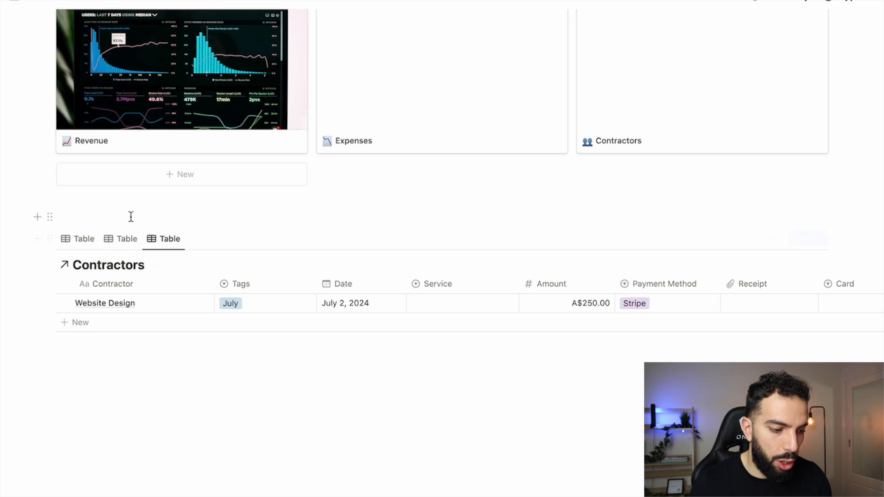
scroll(214, 133, up, 2)
click(213, 129)
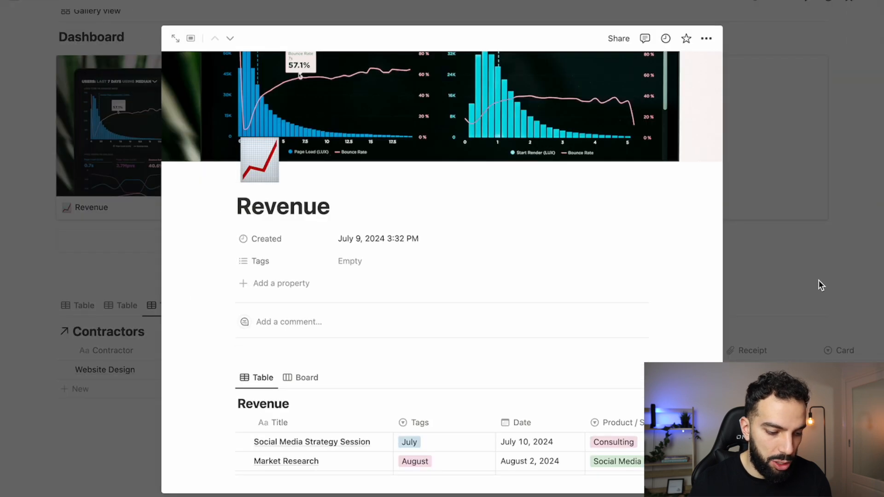
click(819, 282)
click(462, 140)
click(762, 225)
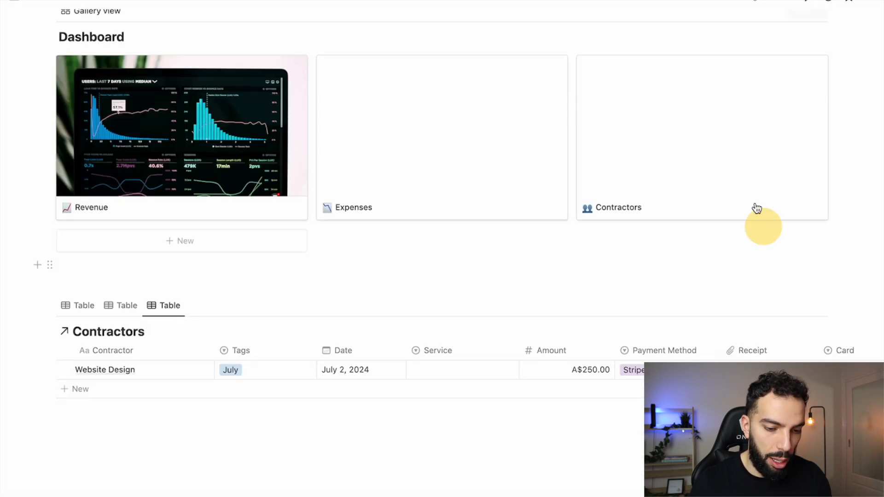
click(735, 156)
click(802, 280)
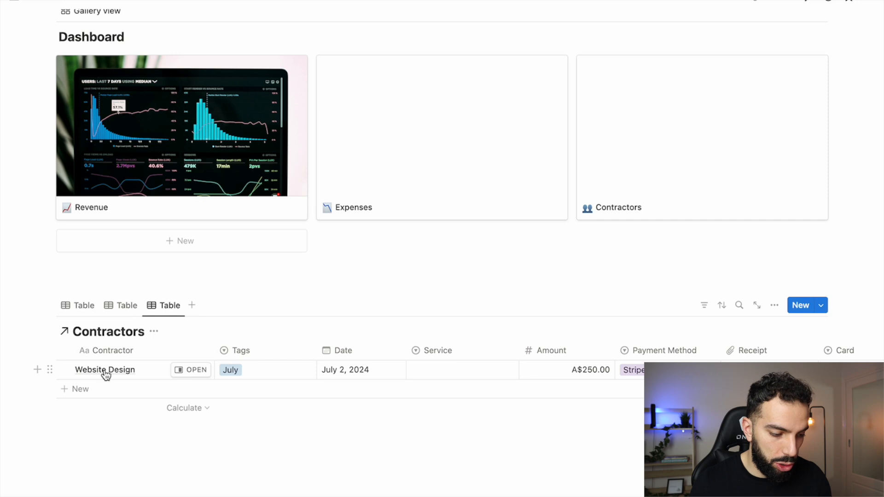
Filter the linked Revenue table by Date, relative to today, to show this month
click(122, 306)
click(77, 305)
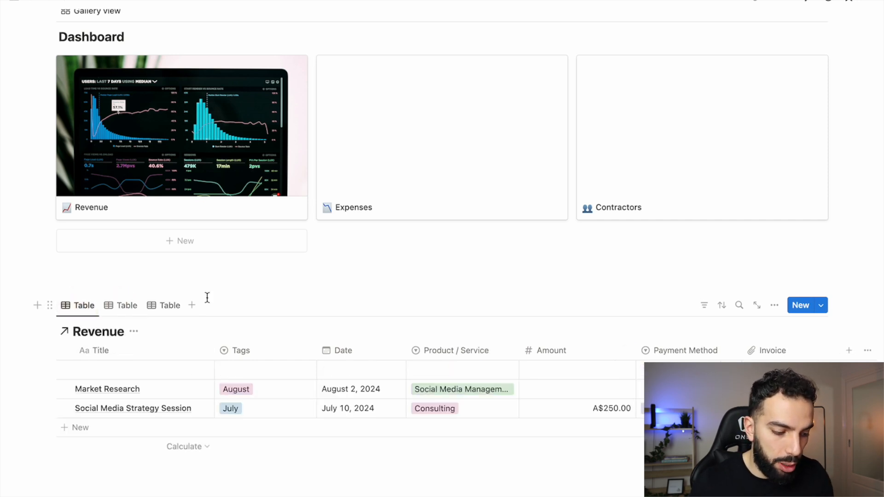
click(705, 305)
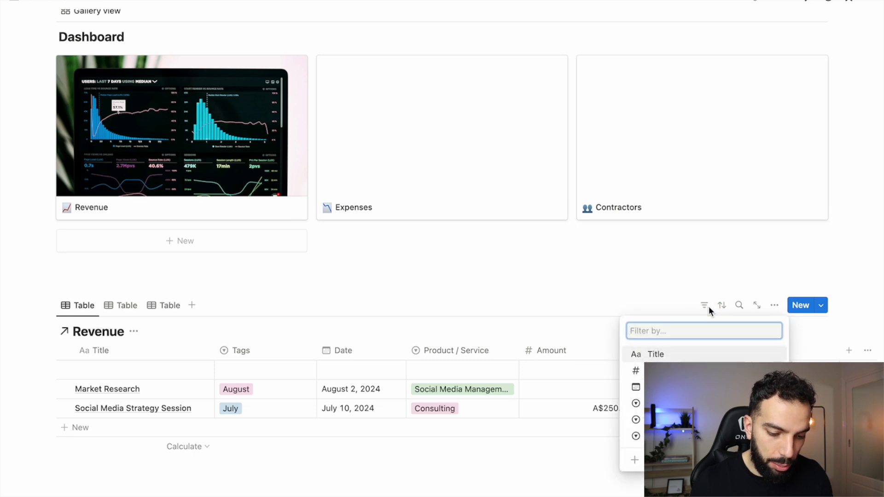
click(663, 386)
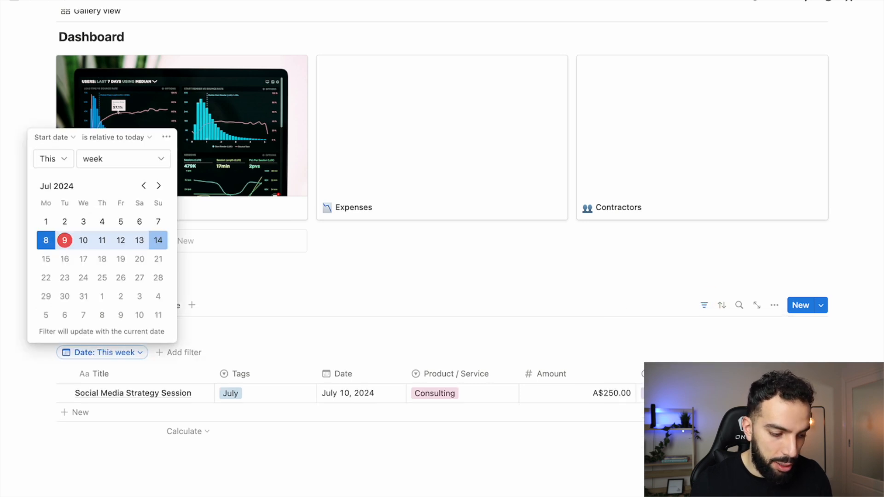
click(126, 160)
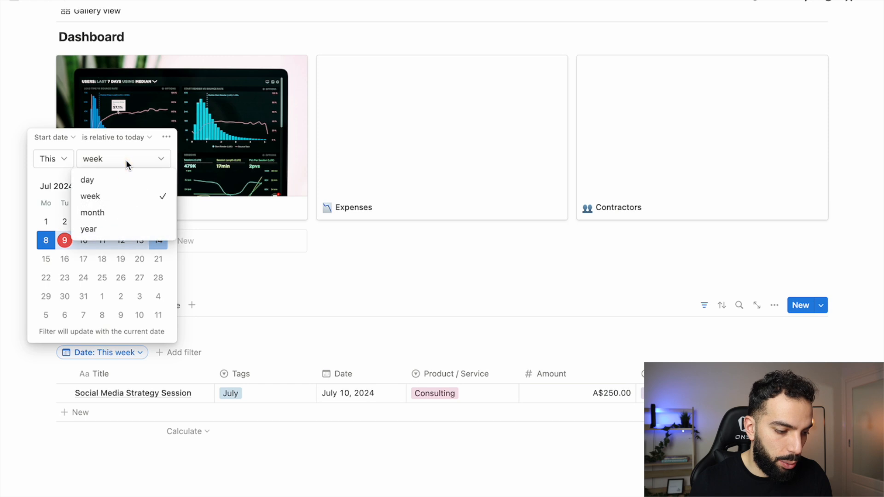
click(122, 212)
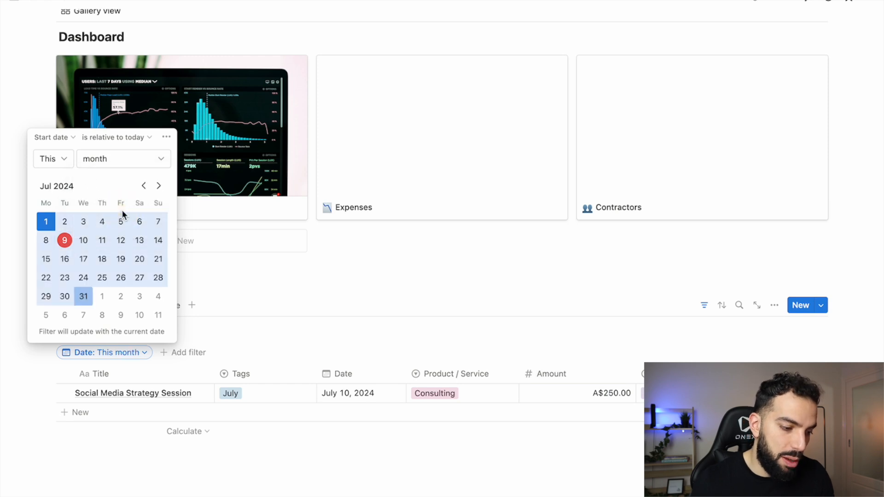
click(269, 301)
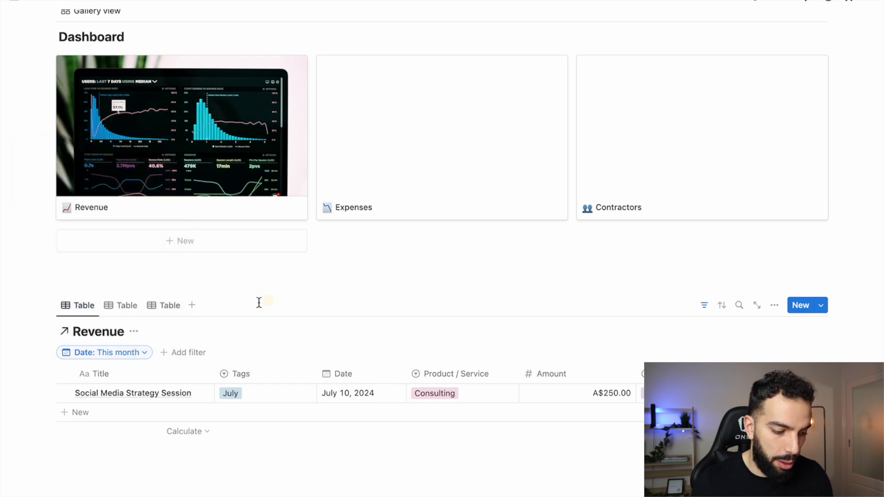
Filter the linked Expenses table by Date, relative to today, to show this month
click(121, 306)
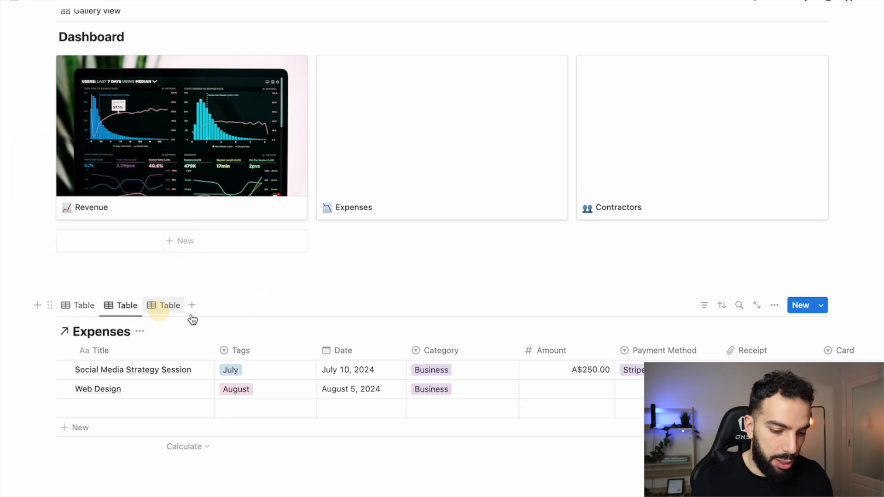
click(704, 305)
click(659, 420)
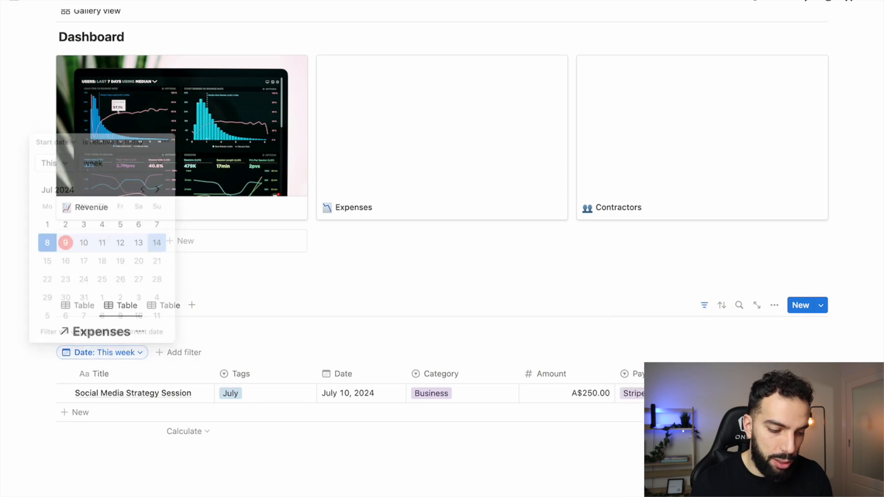
click(124, 161)
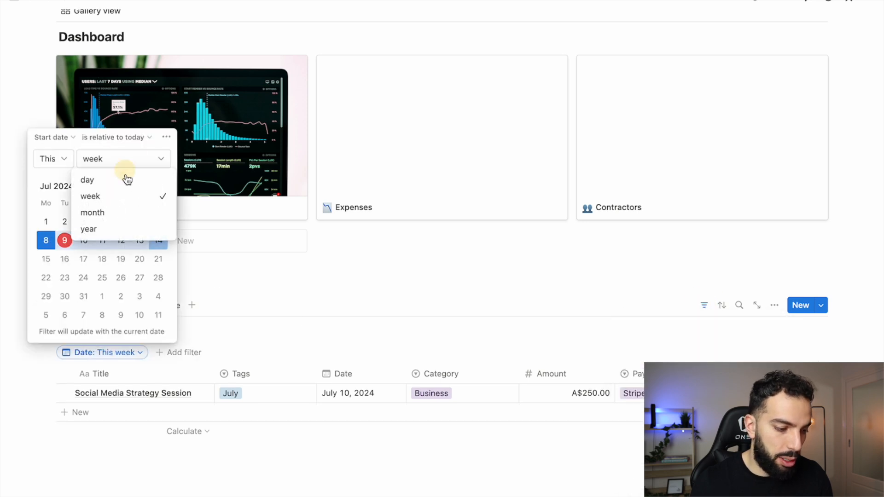
click(122, 213)
click(288, 276)
Filter the linked Contractors table by Date, relative to today, to show this month
click(164, 306)
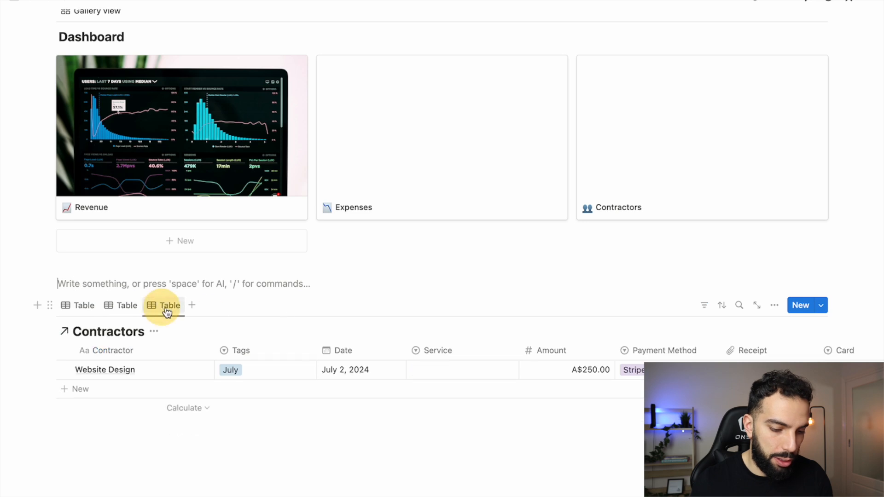
click(704, 309)
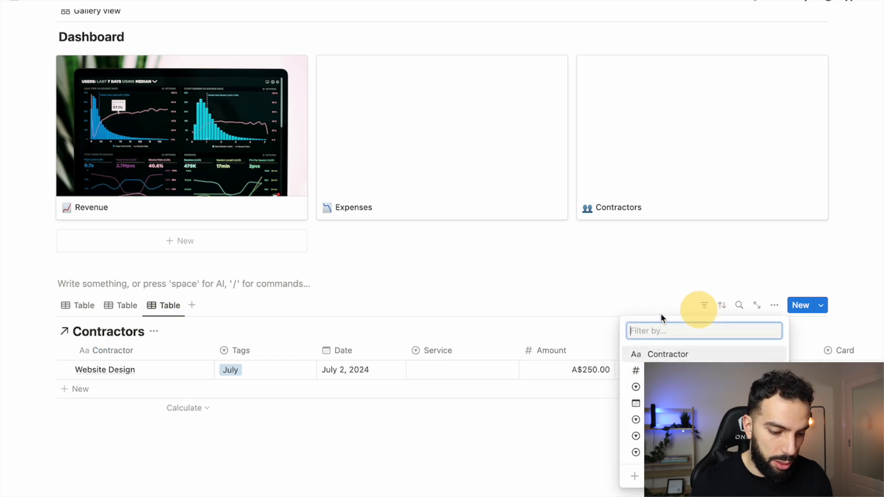
click(645, 403)
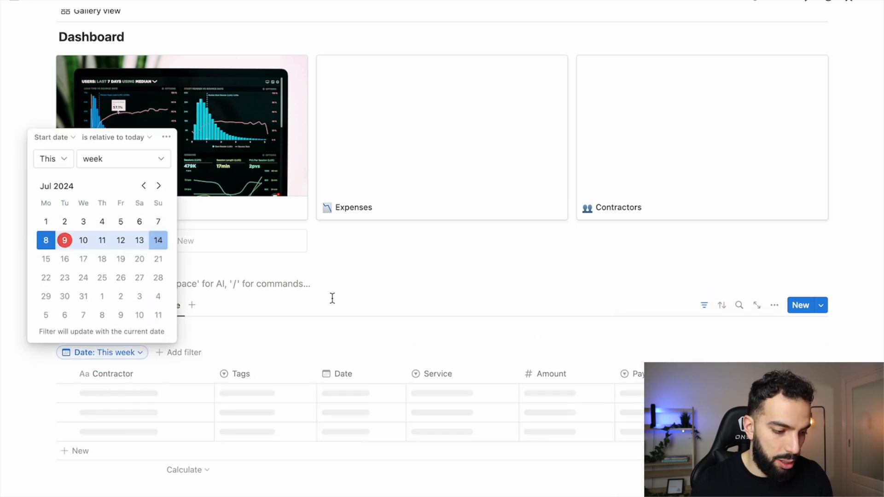
click(138, 162)
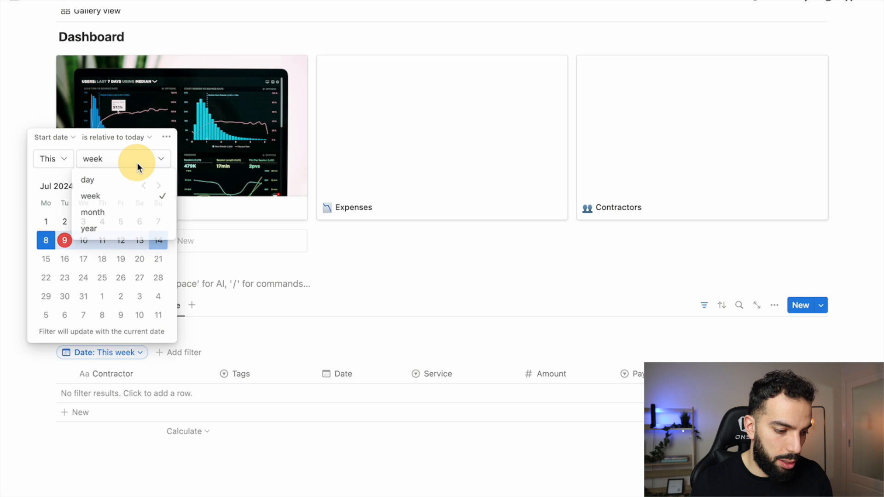
click(129, 213)
click(317, 288)
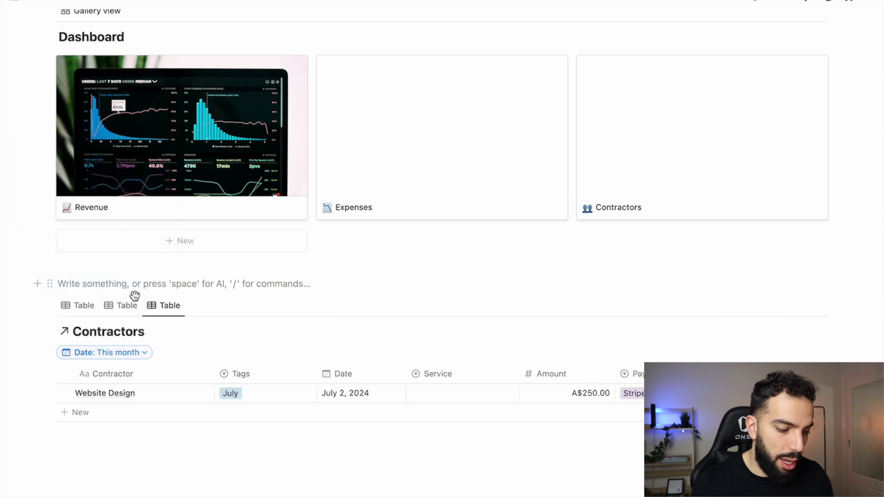
Return to the linked Revenue table, then inspect the entries on the Revenue card's page and expand it to full page
click(87, 315)
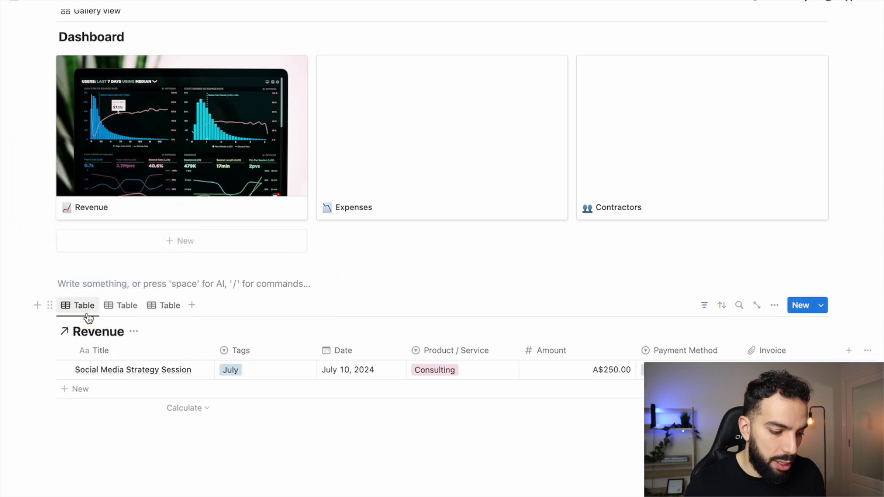
click(175, 147)
scroll(340, 252, down, 5)
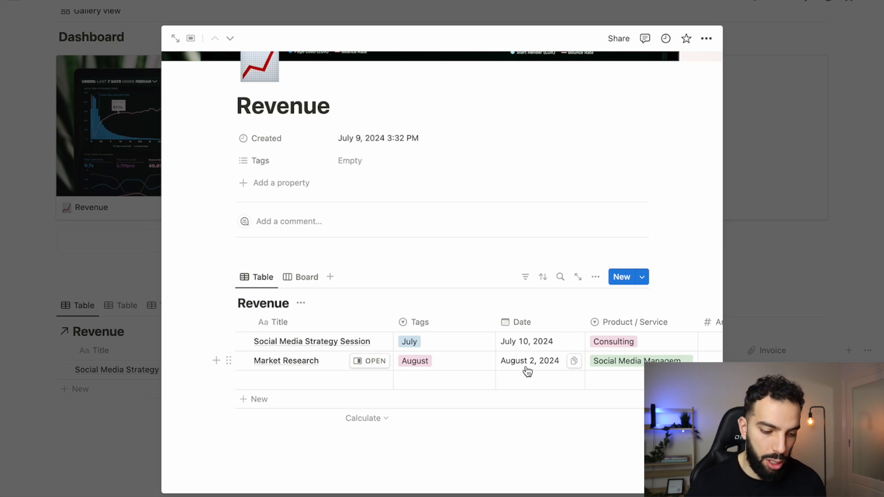
scroll(515, 369, right, 2)
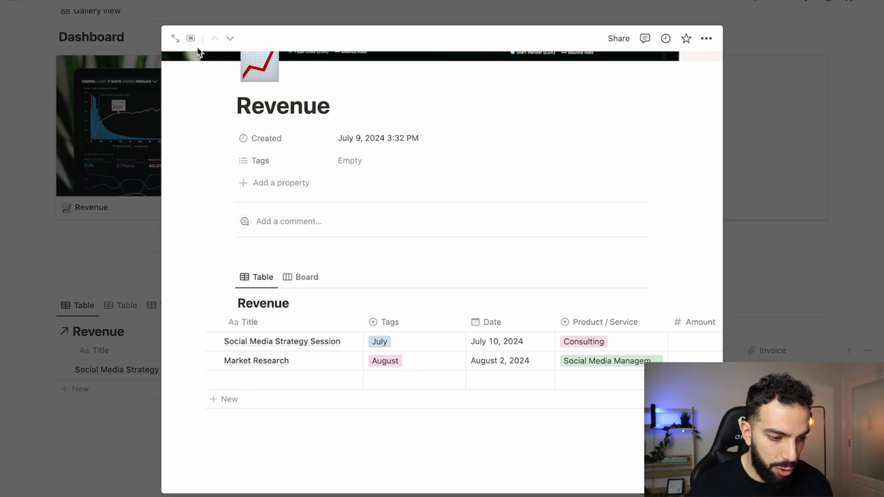
click(175, 39)
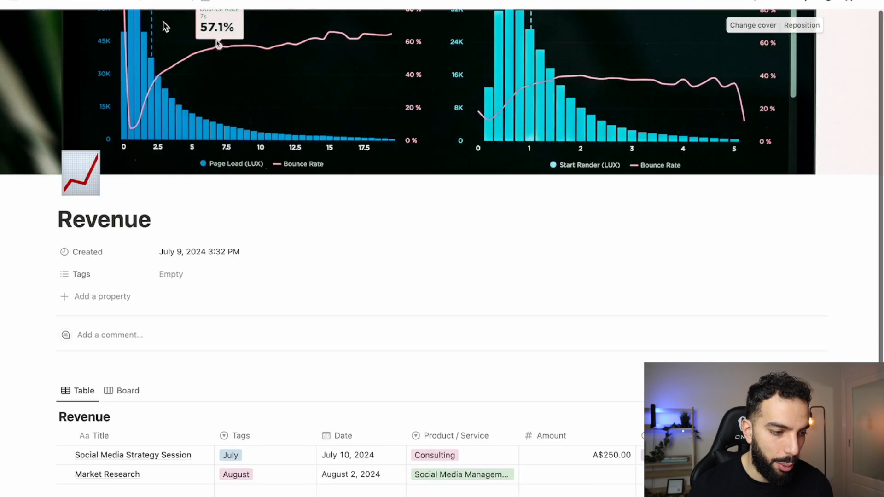
Return to the Finance Tracker page, examine the entries on the Expenses card's page, and close it
click(119, 5)
scroll(339, 247, down, 3)
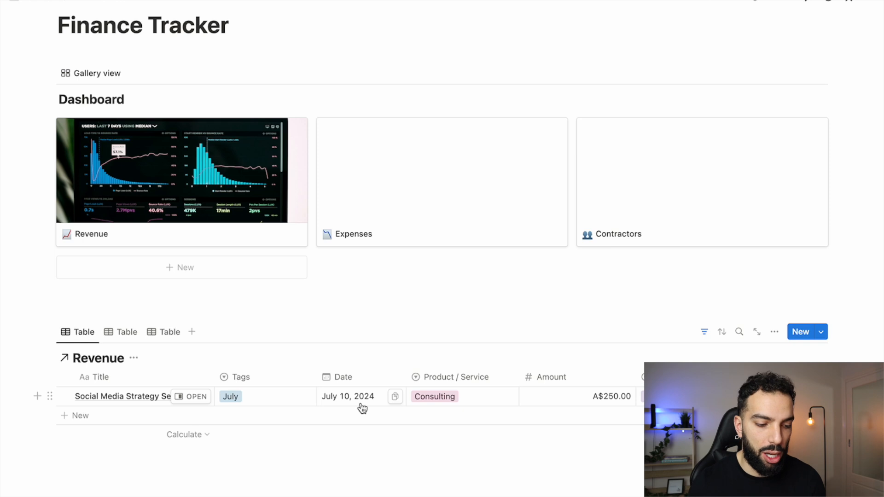
click(392, 206)
scroll(385, 355, down, 3)
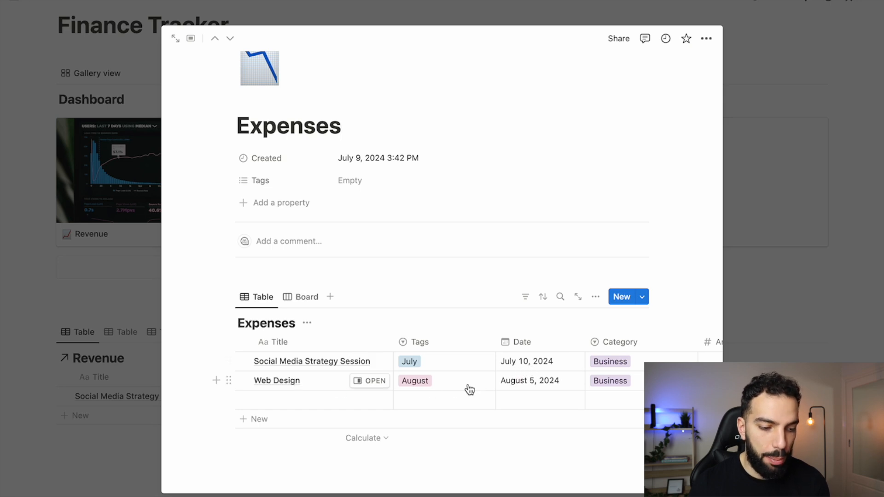
key(Escape)
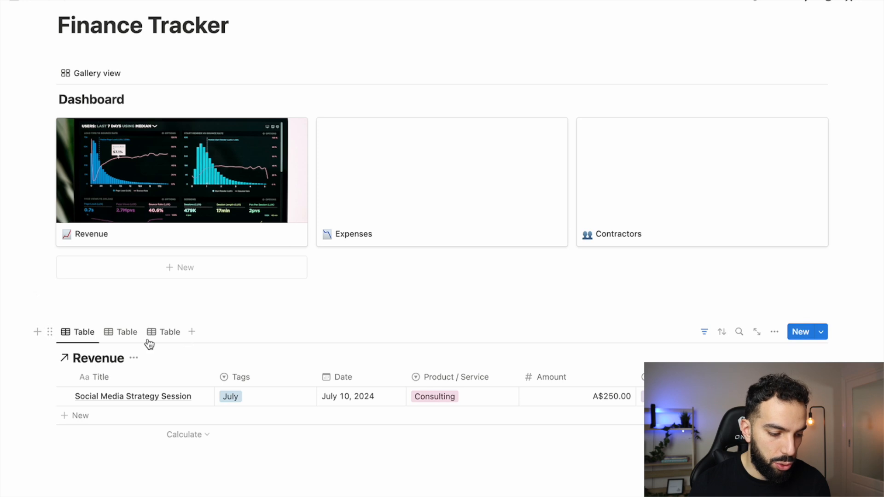
Show the linked Expenses table and examine its Date filter settings
click(125, 335)
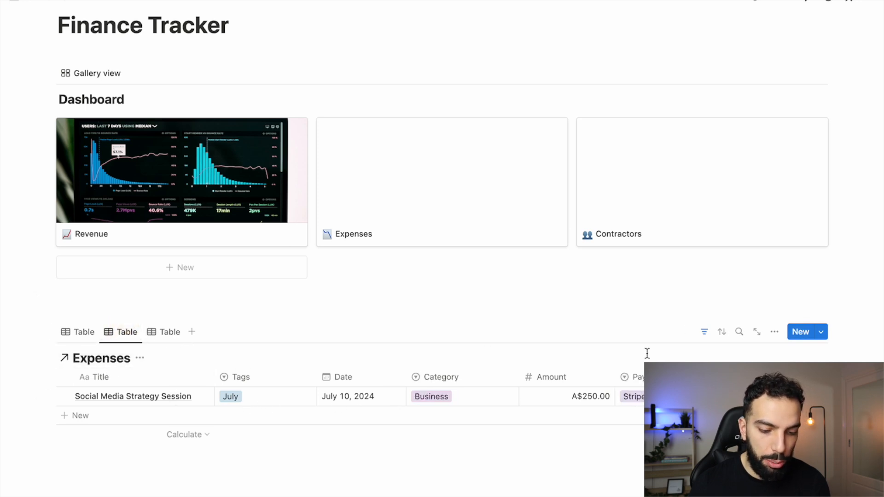
click(704, 332)
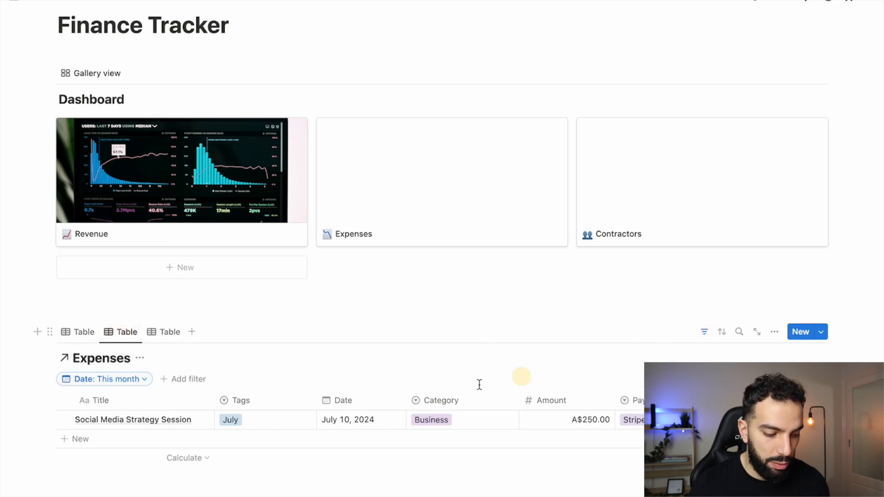
click(131, 384)
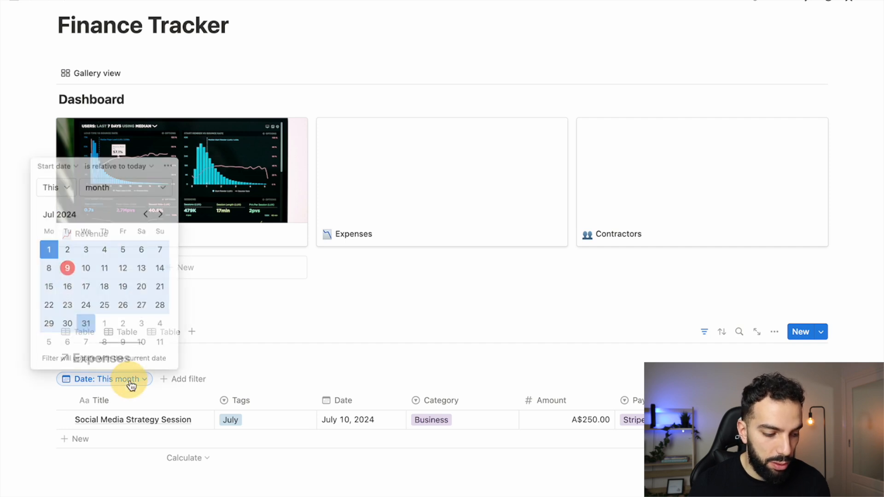
click(234, 327)
click(144, 383)
click(245, 363)
click(707, 335)
click(708, 336)
click(142, 360)
click(168, 374)
Delete the Date filter from the linked Expenses table and hide the filter bar
click(148, 382)
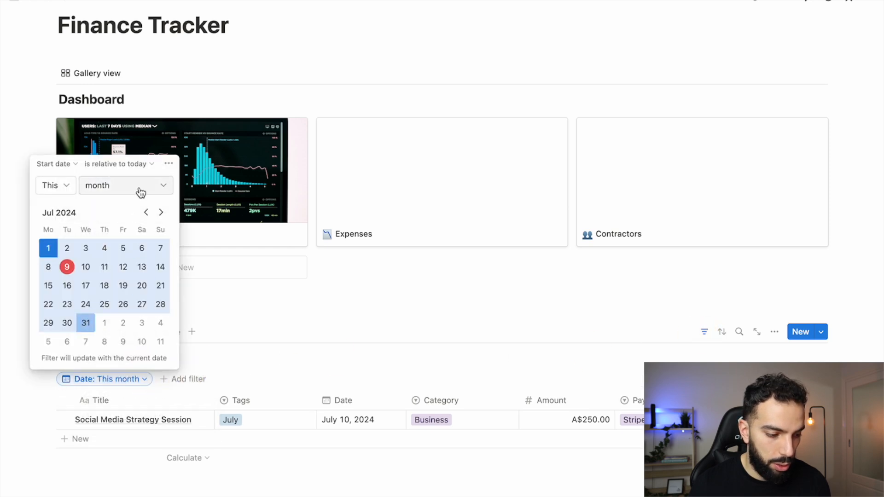
click(168, 164)
click(195, 171)
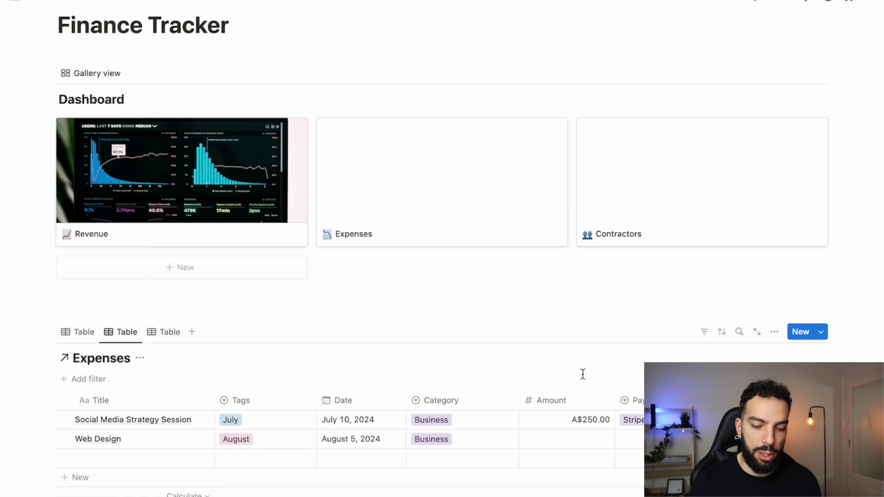
click(714, 336)
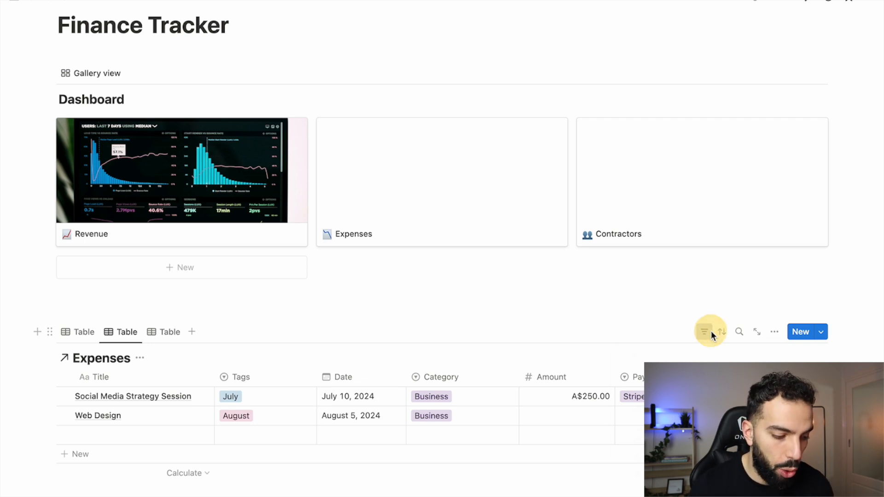
Add a Date filter, relative to today, for this month to the linked Expenses table
click(710, 334)
click(636, 446)
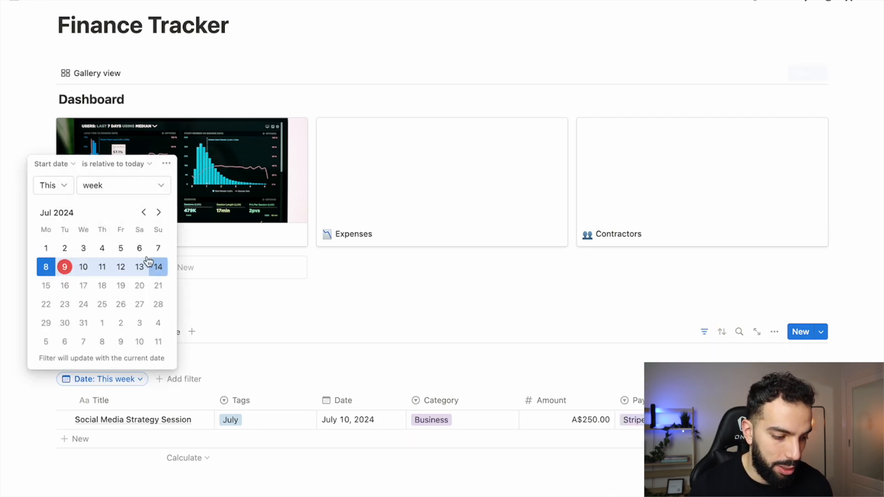
click(119, 186)
click(130, 239)
click(258, 330)
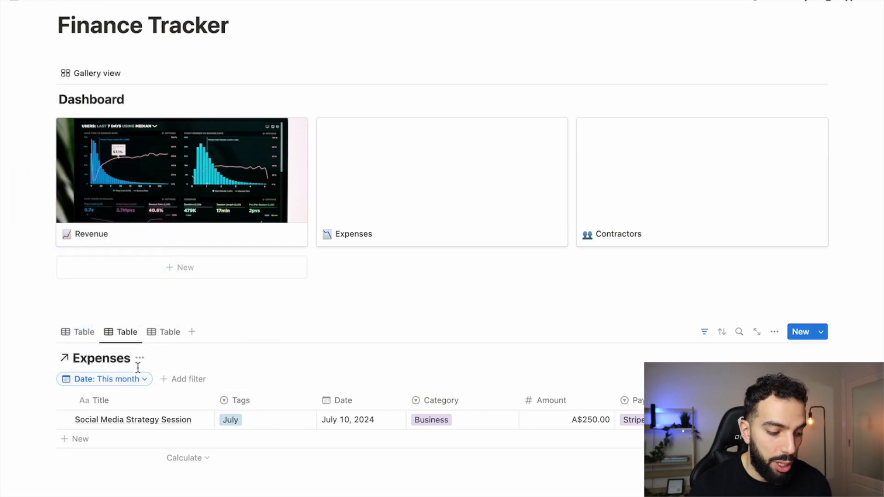
click(705, 333)
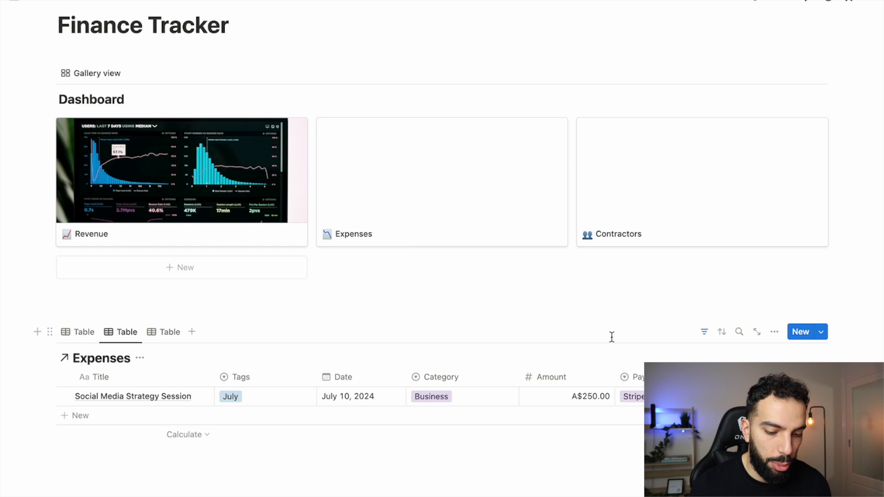
Remove the this-month Date filter from the linked Expenses table again
click(713, 339)
click(119, 380)
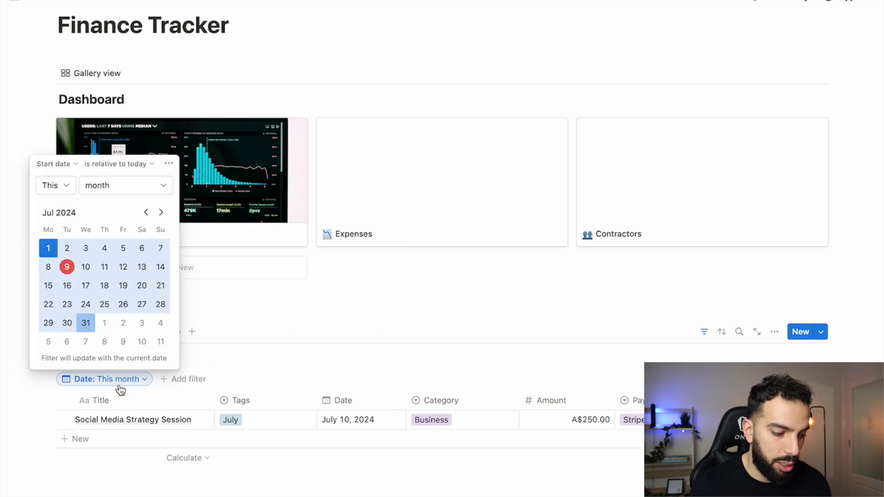
click(169, 164)
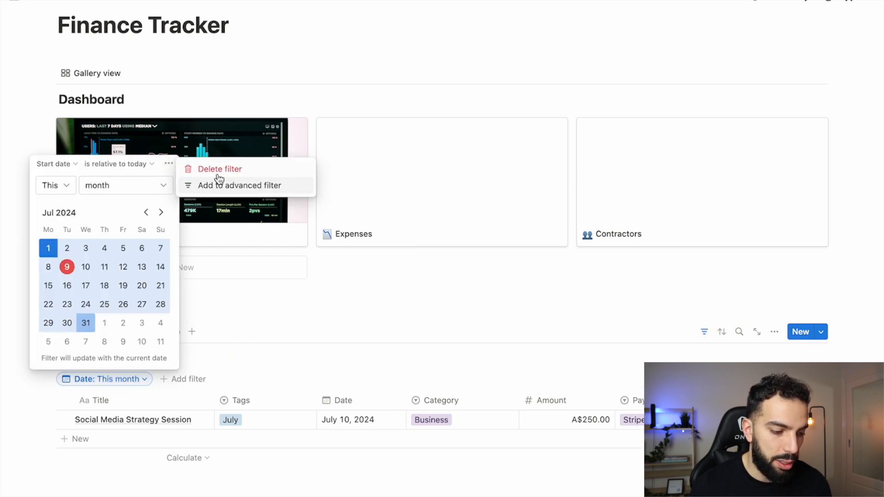
click(216, 168)
click(704, 332)
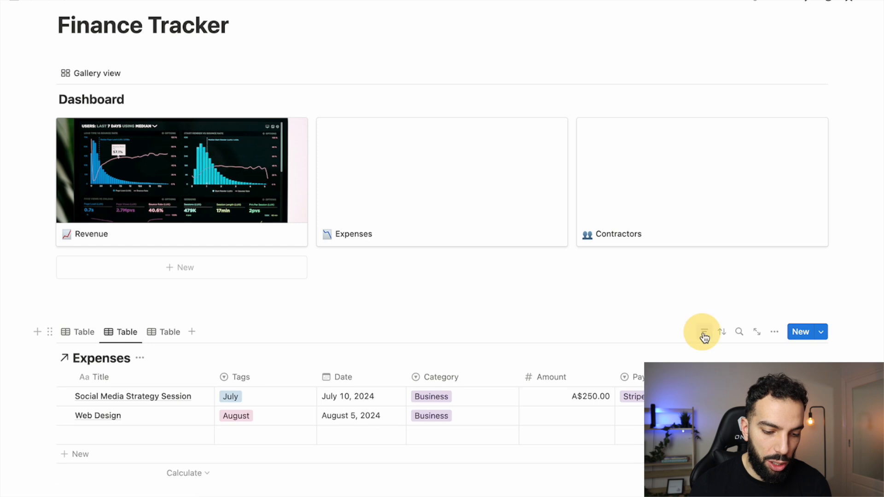
Filter the linked Expenses table again by Date, relative to today, to show this month
click(703, 332)
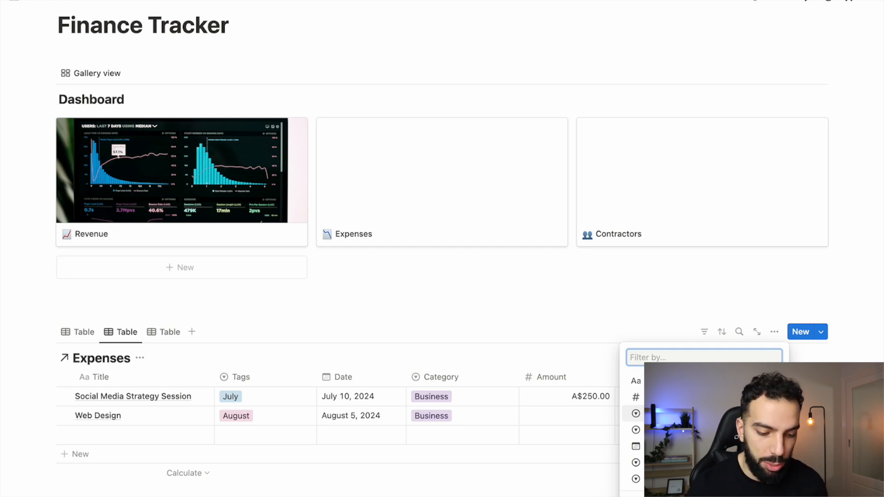
click(641, 446)
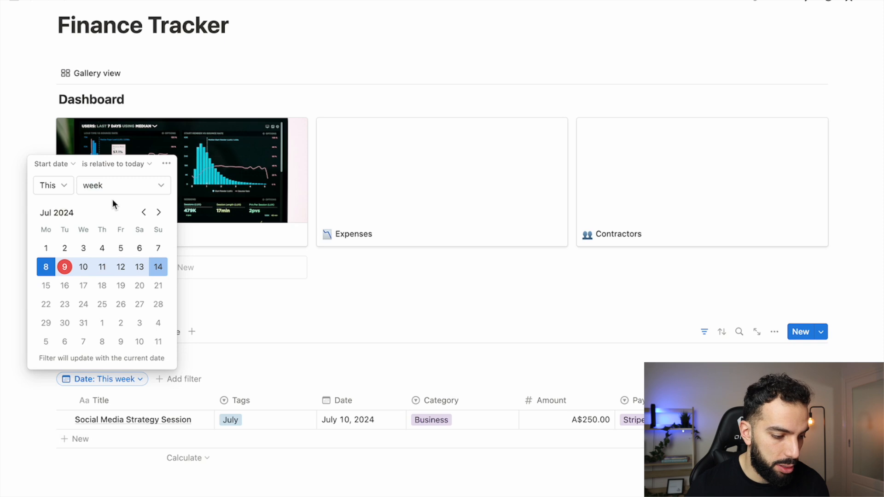
click(118, 189)
click(124, 240)
click(302, 318)
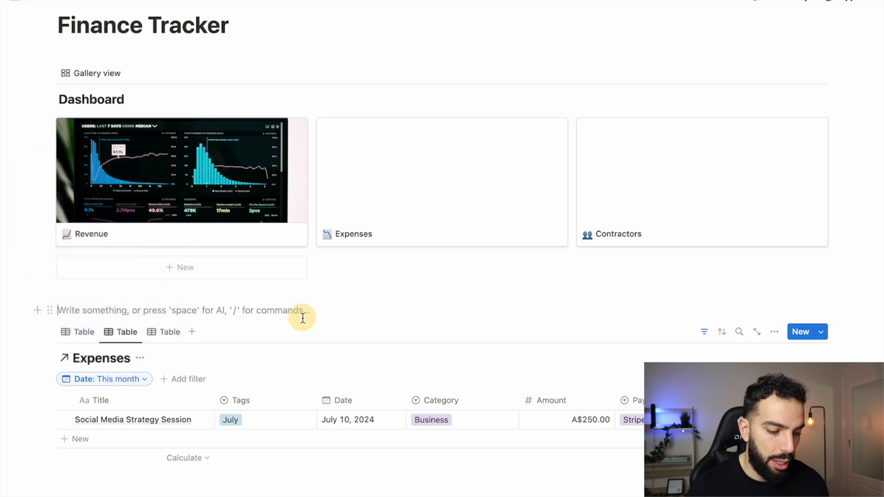
Check the three linked table views, then rename the view of the Revenue data as Revenue
click(66, 333)
click(119, 333)
click(159, 334)
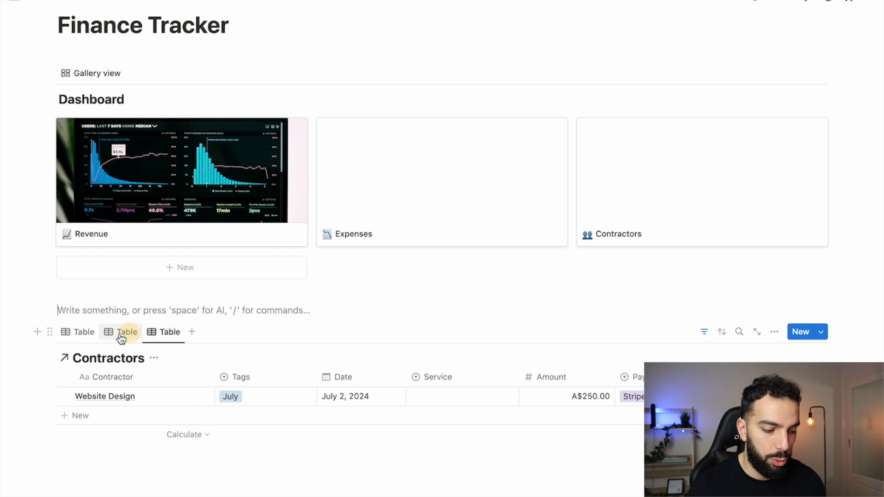
click(85, 338)
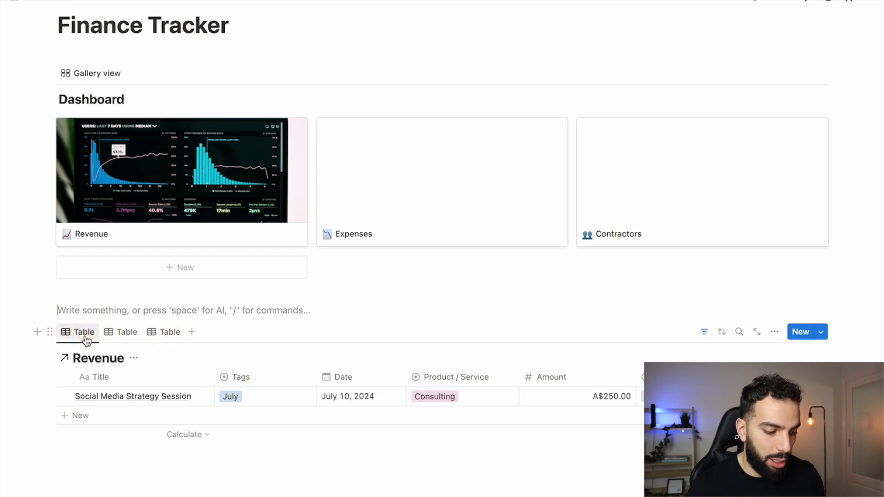
click(87, 341)
click(108, 370)
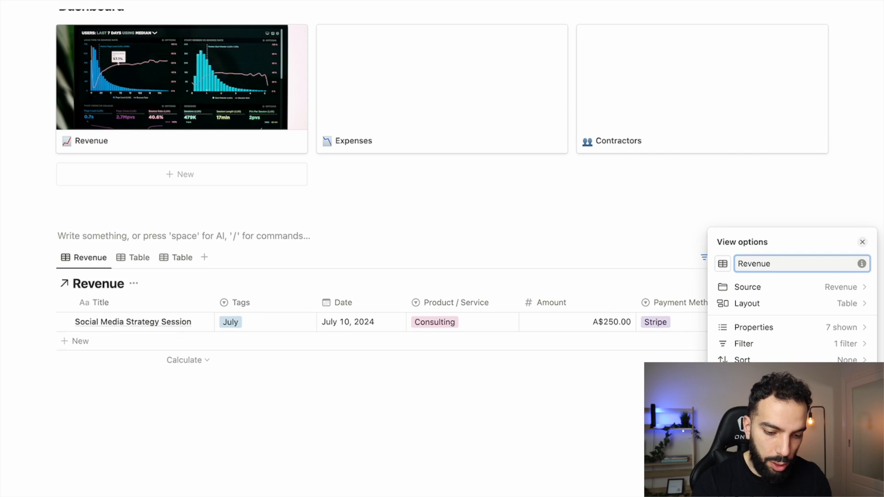
Rename the view showing the Expenses data as Expenses
click(137, 263)
click(139, 262)
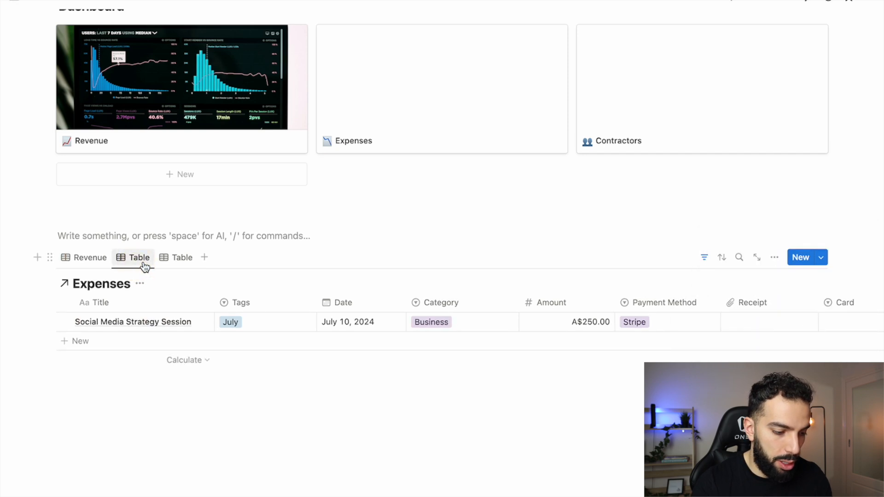
click(140, 260)
click(150, 281)
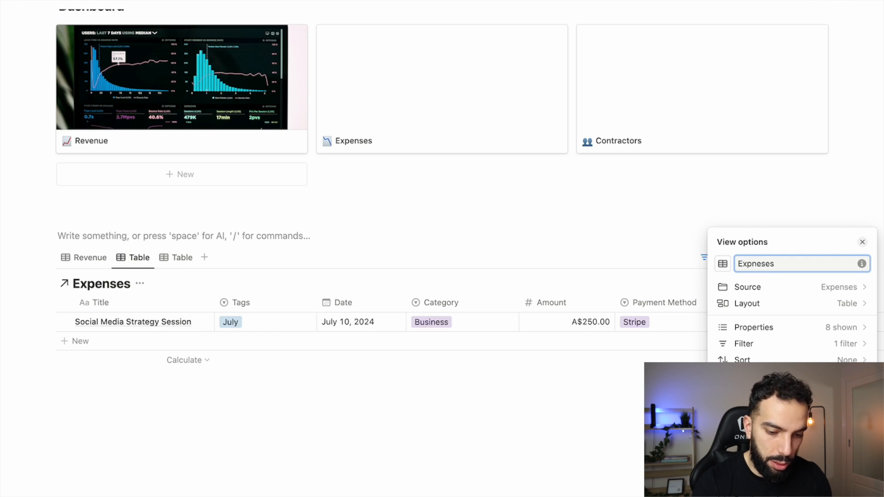
text(Expense)
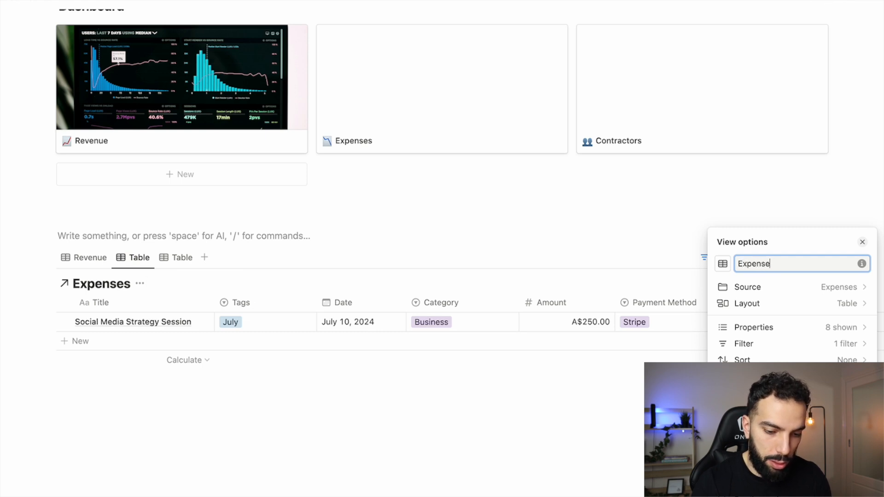
text(s)
Rename the view showing the Contractors data as Contractors and close the view options
click(198, 278)
click(198, 277)
click(198, 278)
click(211, 297)
text(Contrac)
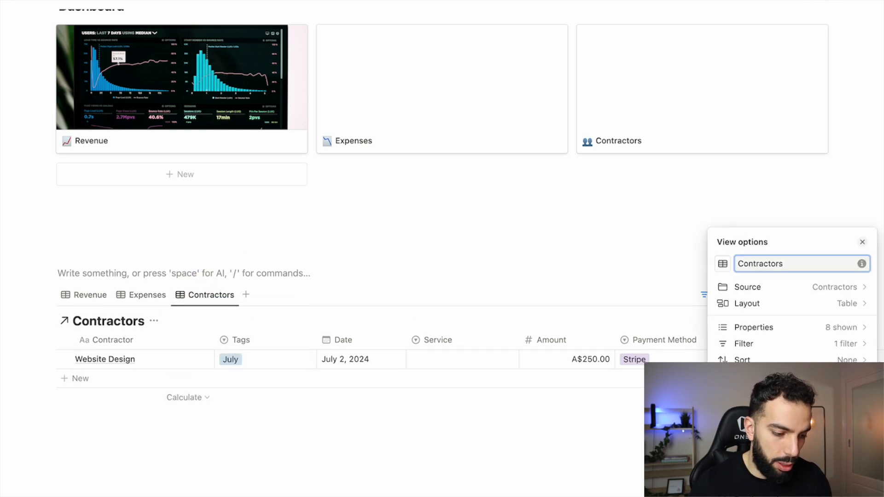
click(663, 253)
Insert a Heading 2 reading "Current Month" above the linked tables
click(268, 260)
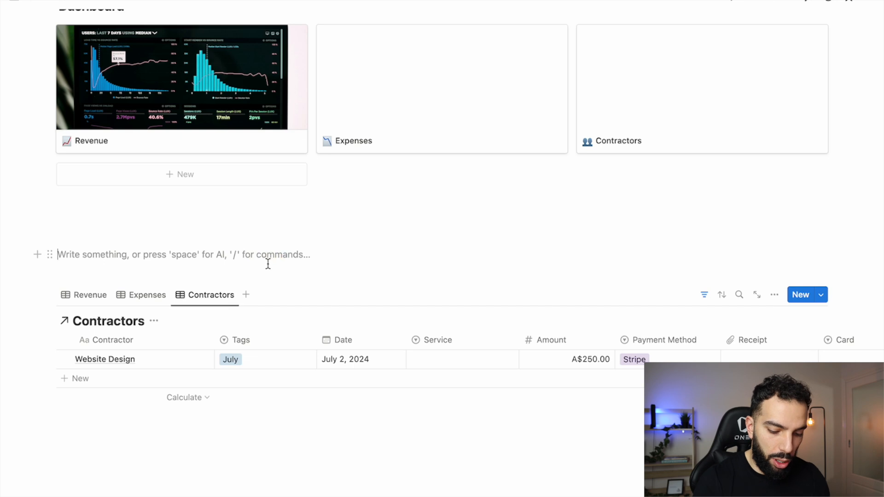
text(/h2)
key(Return)
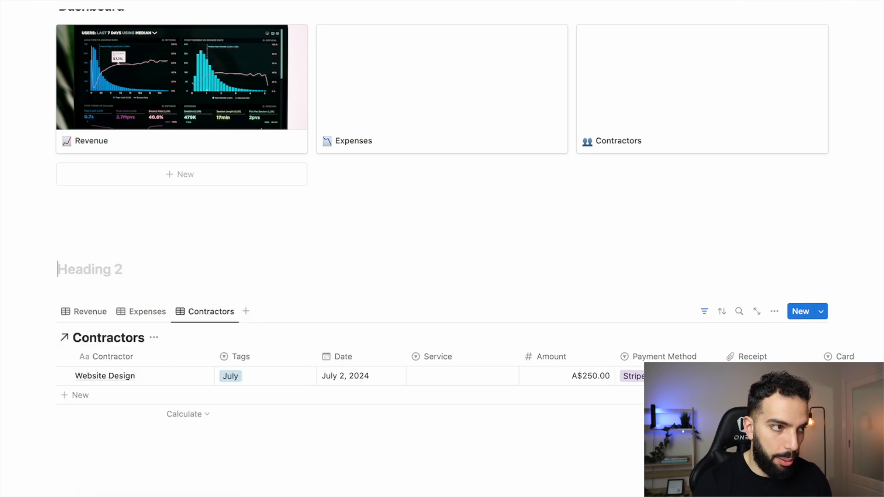
text(Current Month)
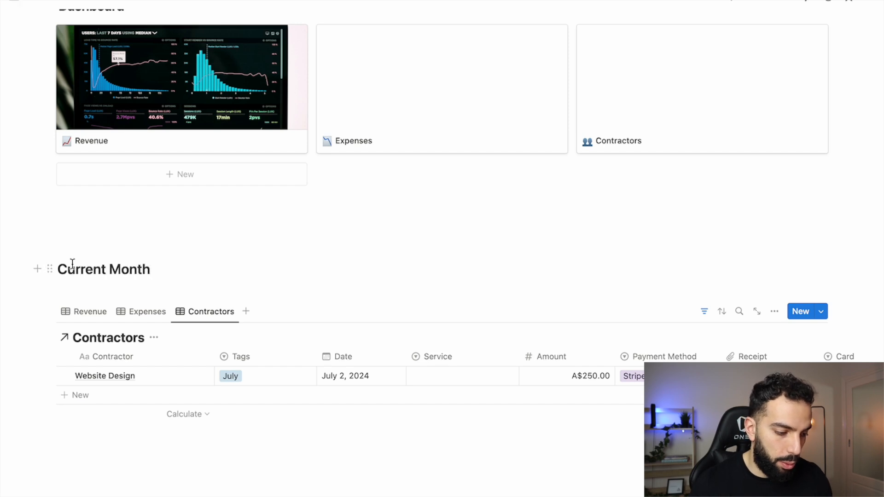
Give the Current Month heading a blue background and remove the empty line beneath it
click(50, 268)
mouse_move(151, 347)
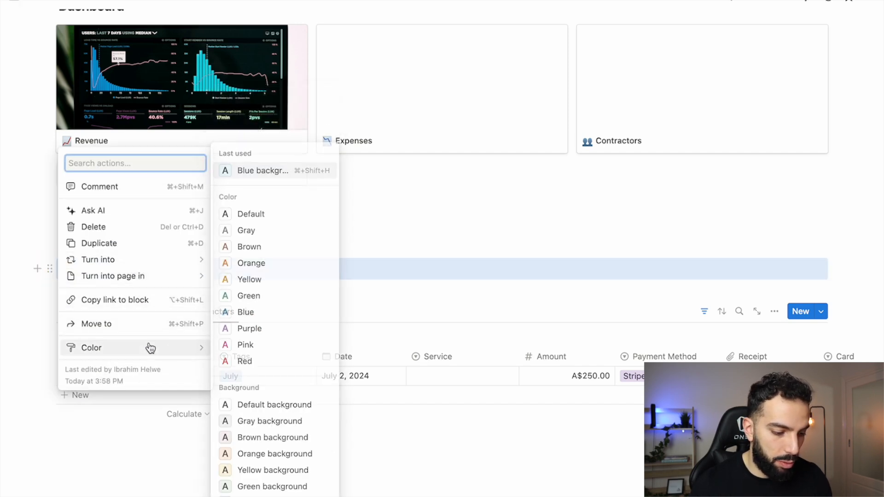
click(300, 492)
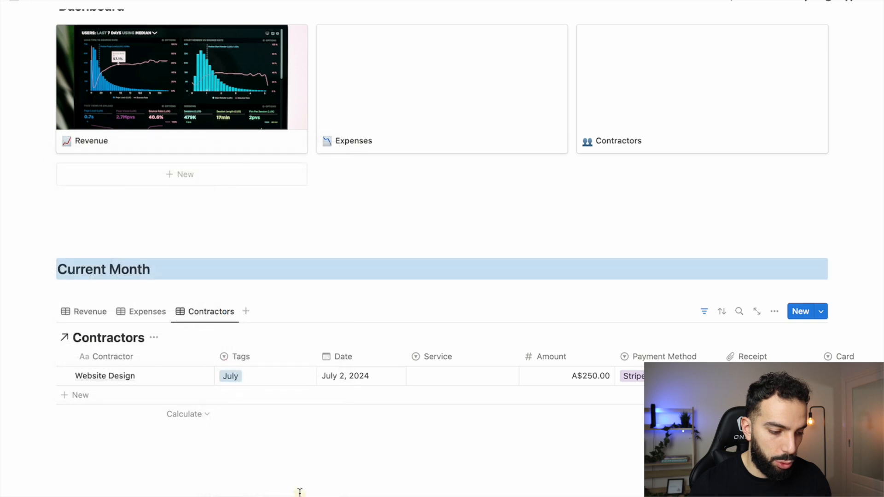
click(300, 492)
click(95, 289)
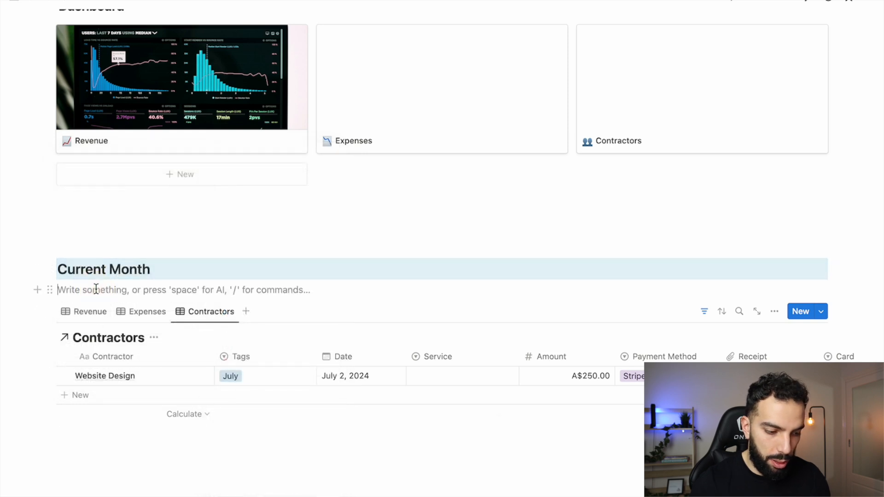
key(BackSpace)
Add an icon to the Finance Tracker page, using the bank emoji with the dollar sign
scroll(368, 460, up, 5)
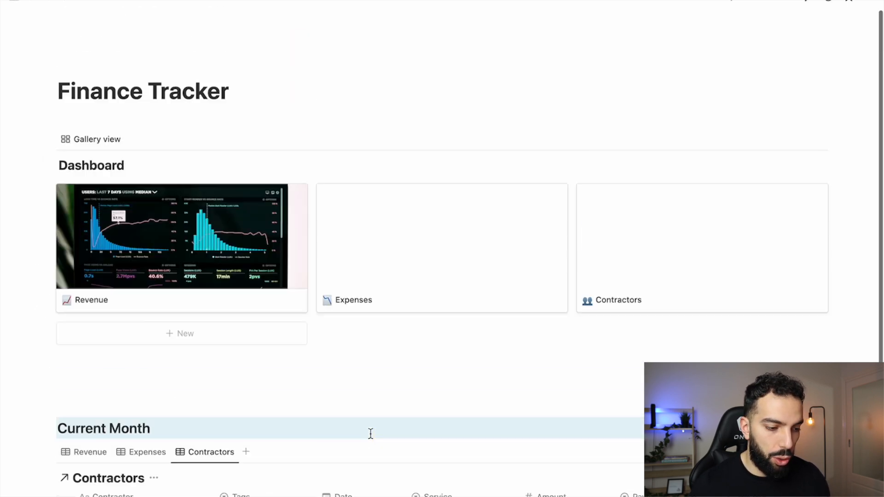
click(89, 77)
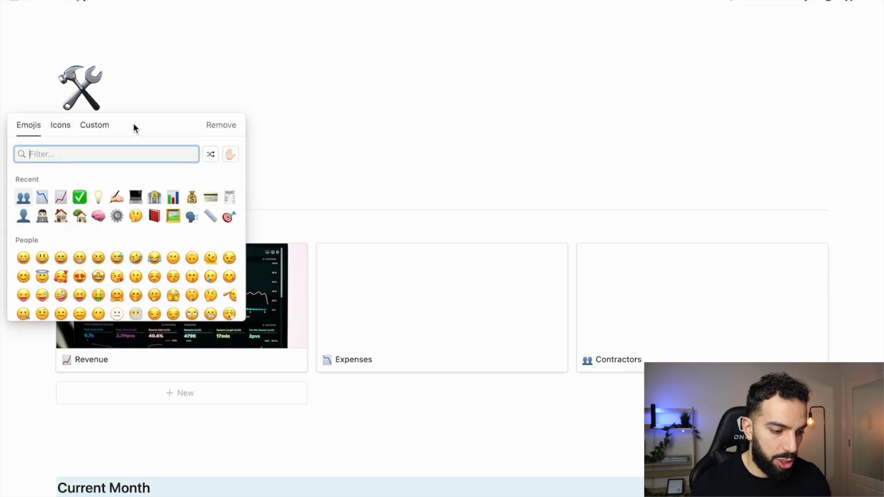
click(153, 199)
click(318, 132)
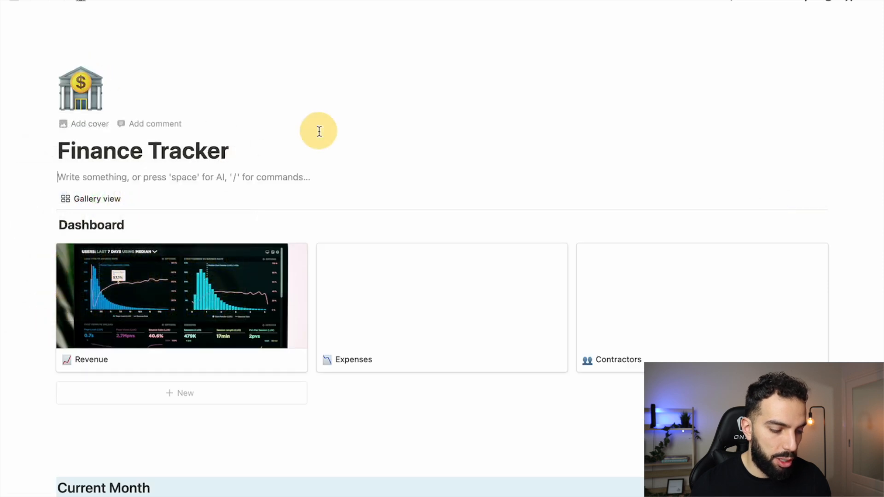
scroll(322, 173, down, 1)
scroll(322, 174, up, 1)
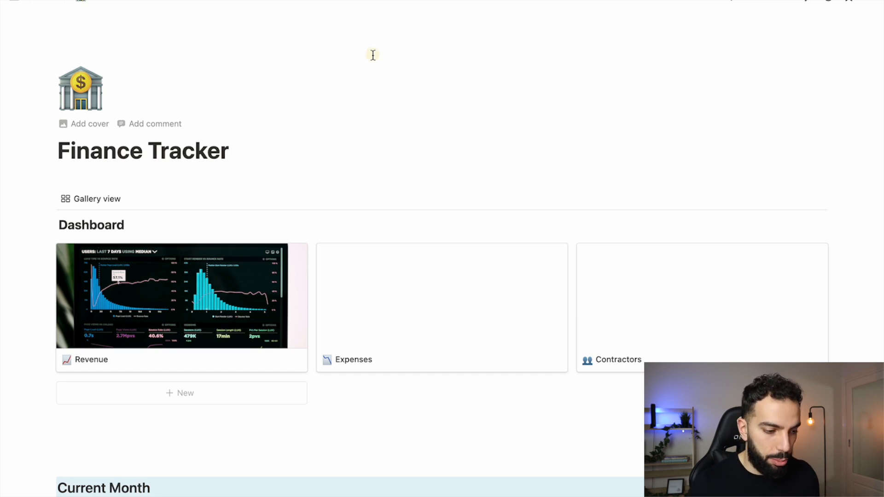
Review the Dashboard gallery and the Revenue, Expenses and Contractors views under the Current Month heading
scroll(419, 233, down, 6)
scroll(355, 457, up, 5)
scroll(355, 458, up, 1)
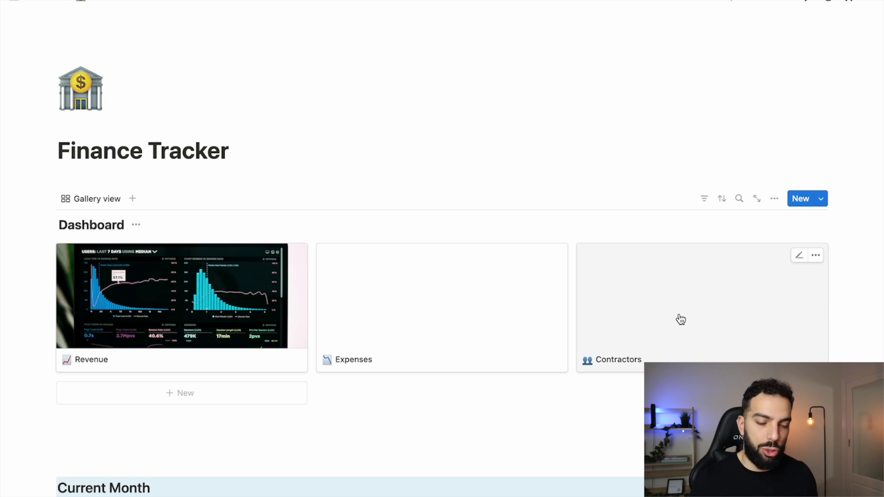
scroll(381, 322, down, 5)
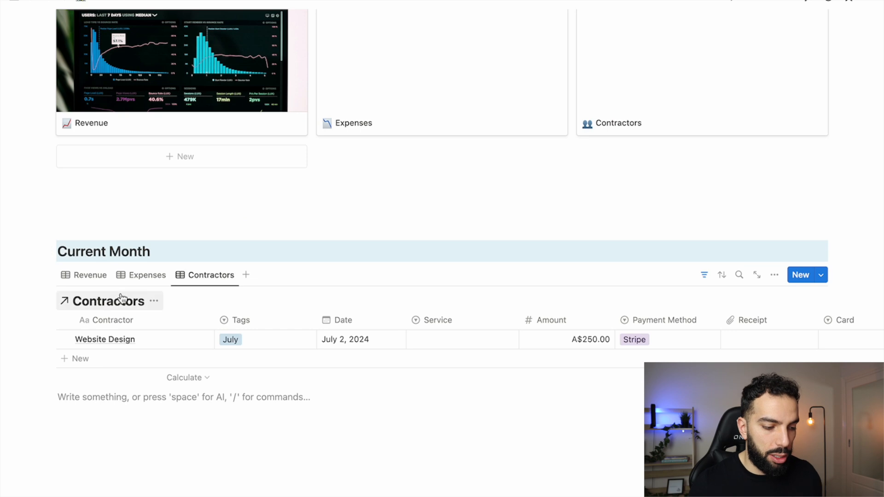
click(87, 278)
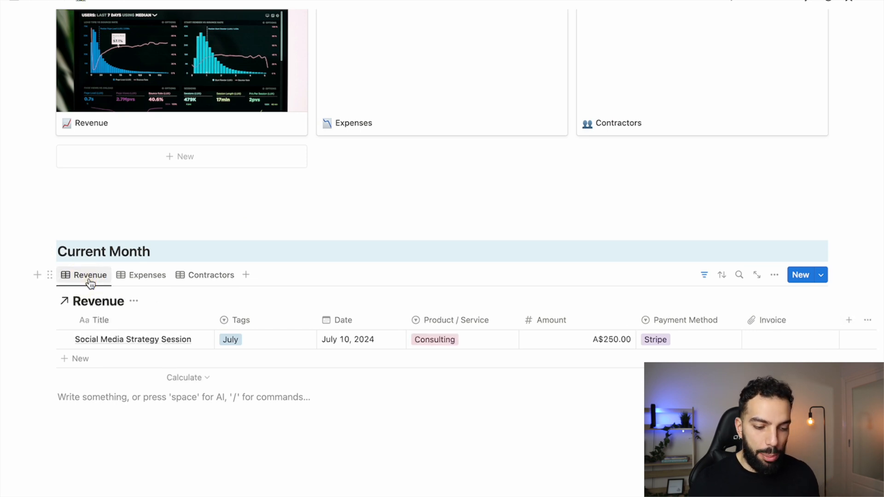
click(136, 276)
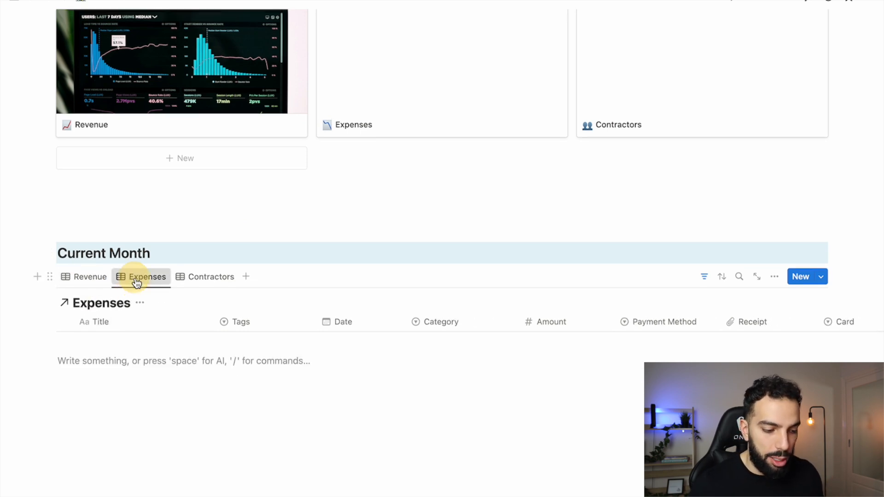
click(208, 276)
click(95, 276)
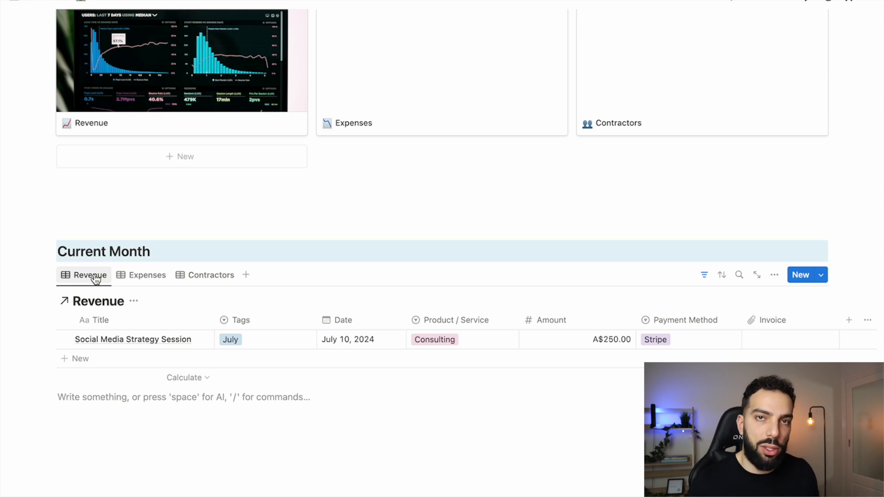
Open the Dashboard's Revenue card as a full page and set the Market Research entry's Amount to 1000
scroll(198, 305, up, 5)
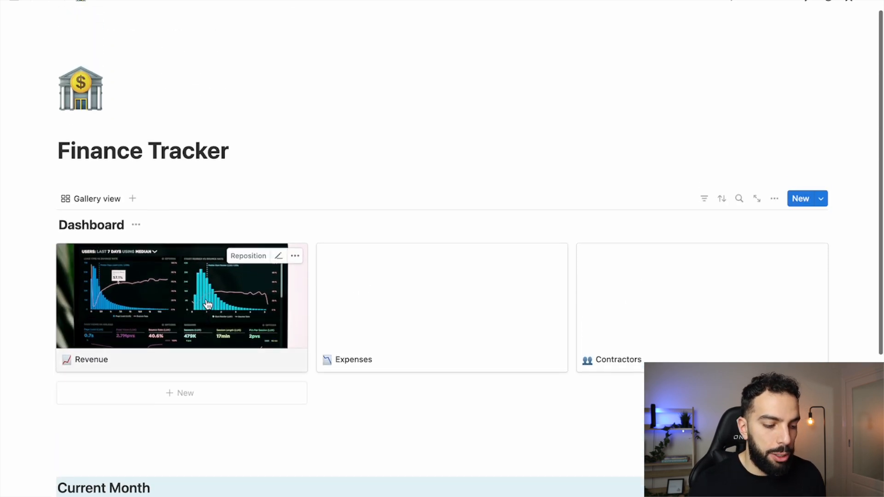
click(217, 252)
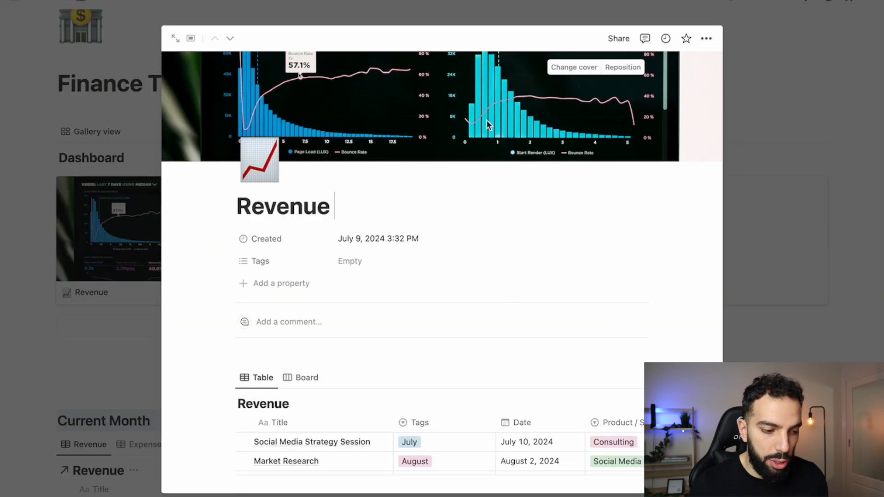
click(175, 39)
scroll(380, 263, down, 4)
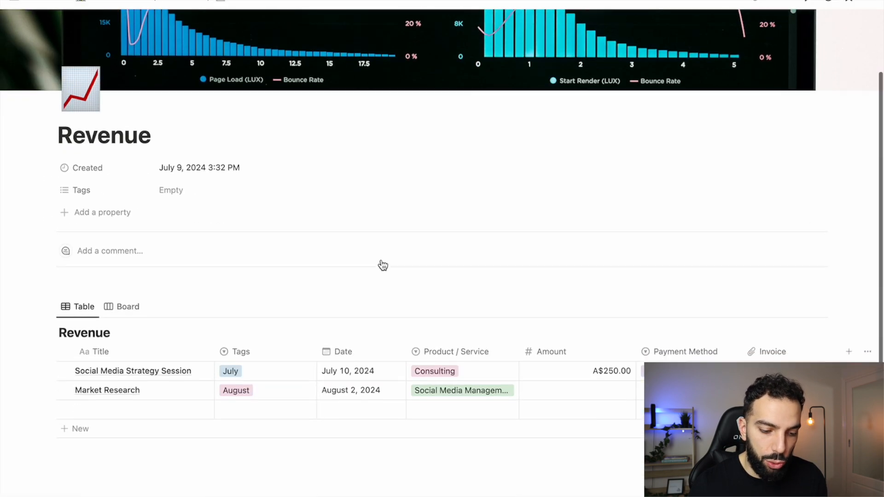
scroll(494, 321, right, 1)
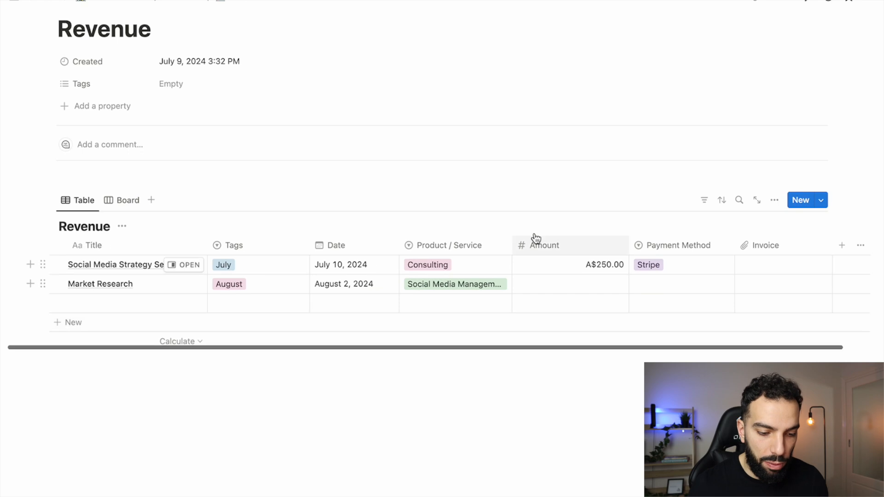
click(599, 284)
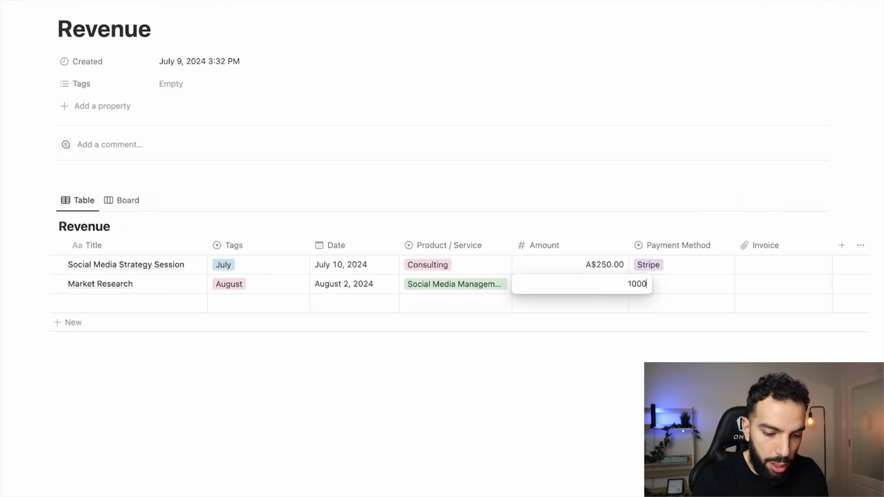
key(Return)
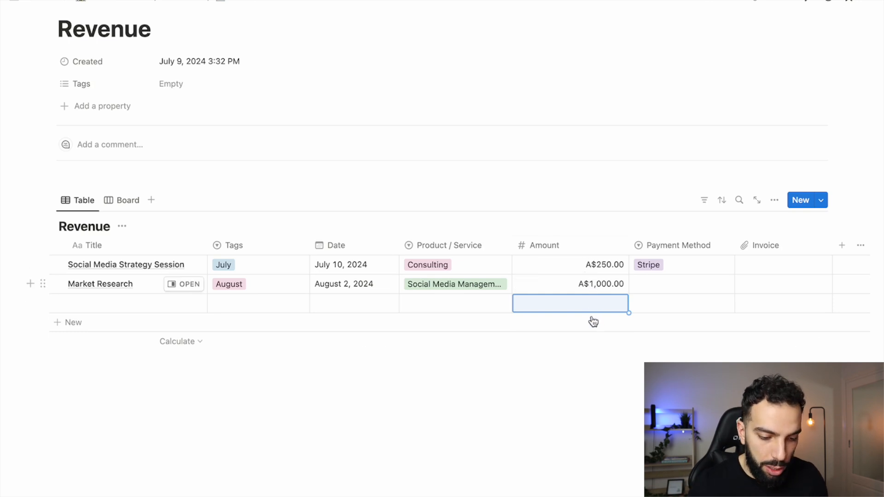
Add a Sum calculation beneath the Amount column of the Revenue table
click(602, 342)
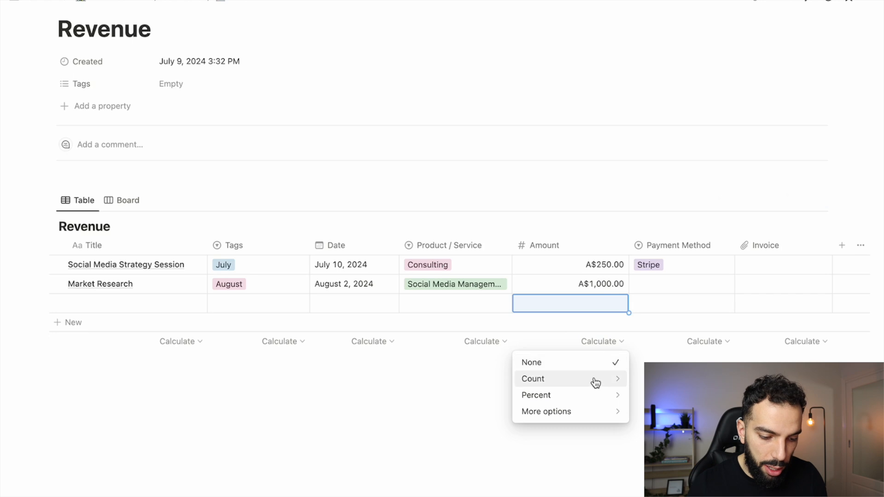
mouse_move(584, 420)
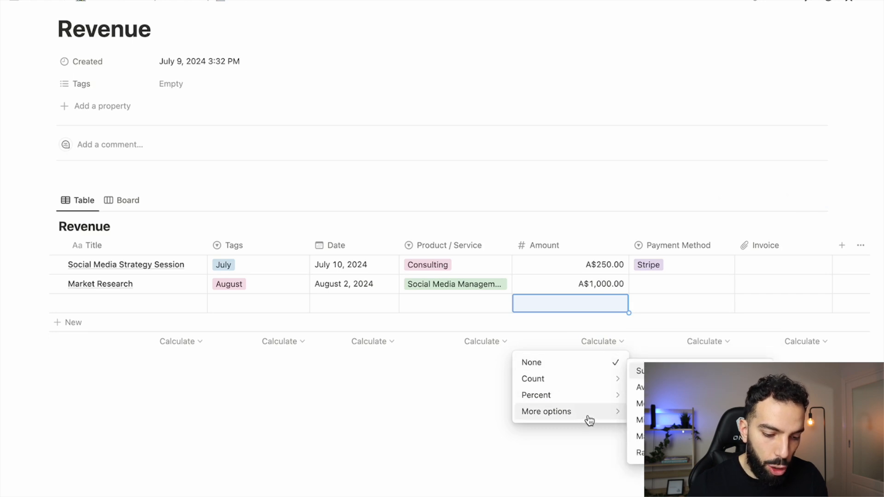
click(640, 371)
click(581, 408)
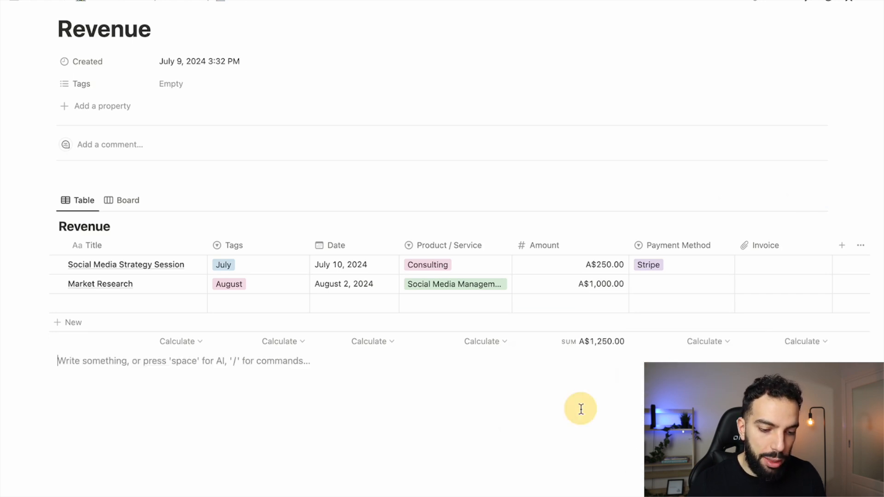
Set the Market Research entry's Amount to 500 in the Revenue table
click(594, 288)
click(603, 284)
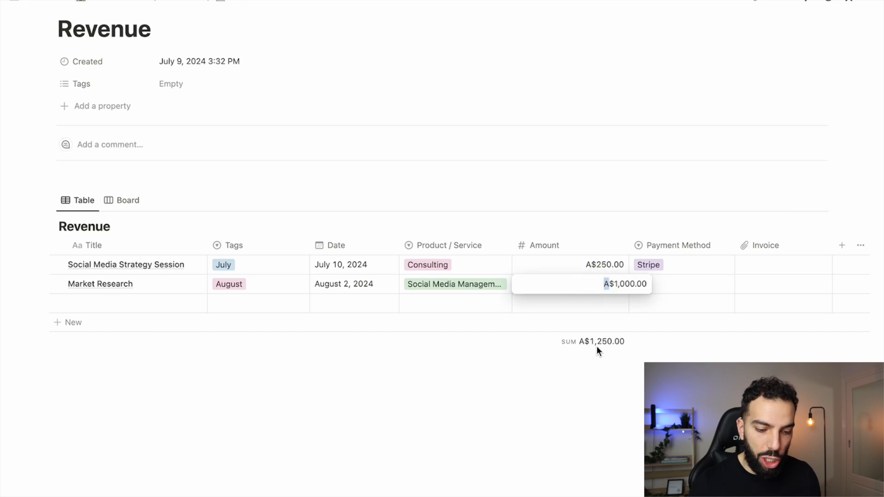
double_click(619, 290)
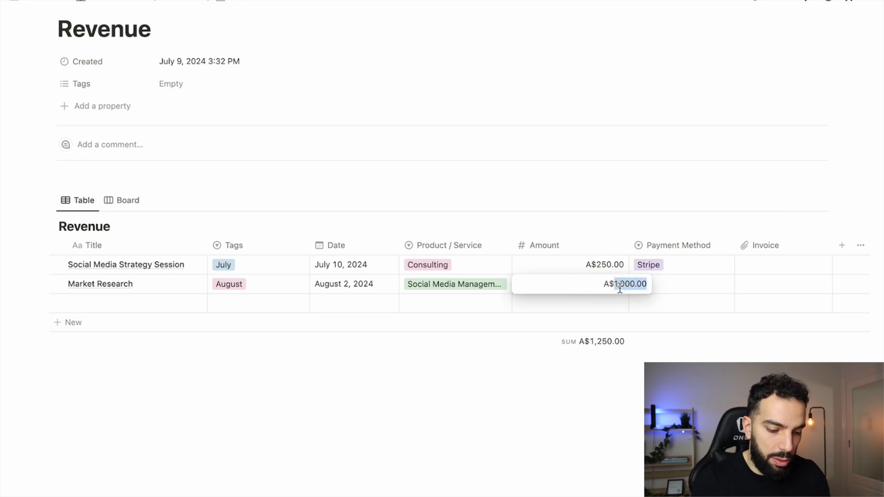
text(5)
key(Return)
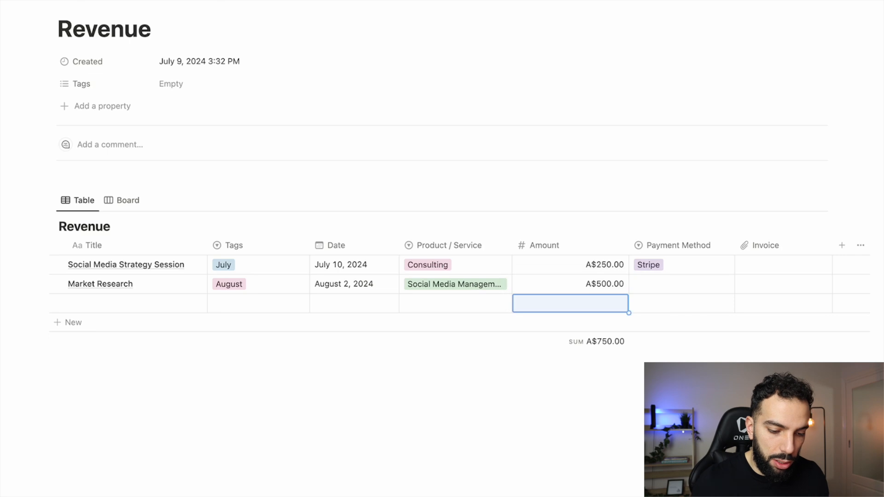
click(616, 361)
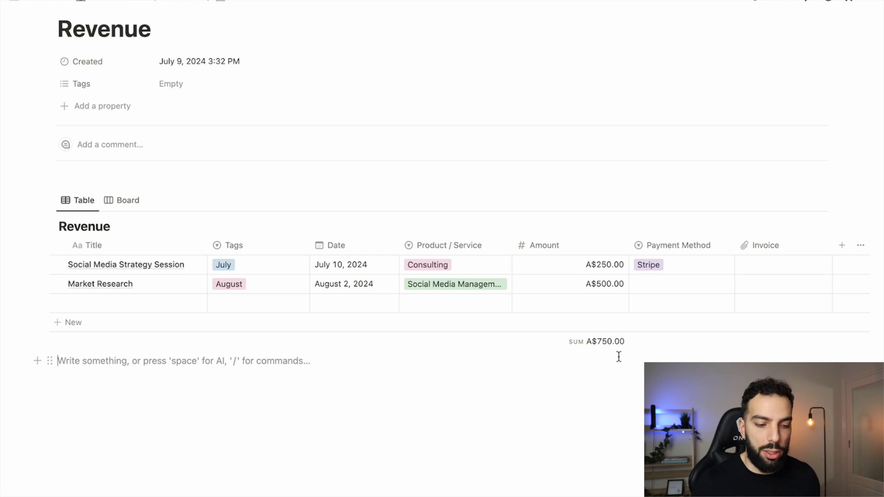
Go to the published Finance Tracker page and look over its Dashboard, Quick Actions and Current Month sections
click(181, 6)
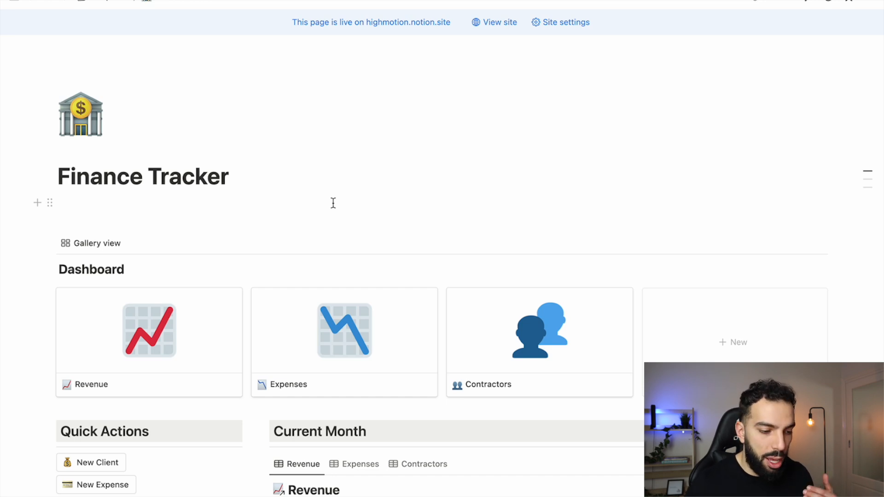
scroll(334, 203, down, 2)
scroll(334, 202, up, 2)
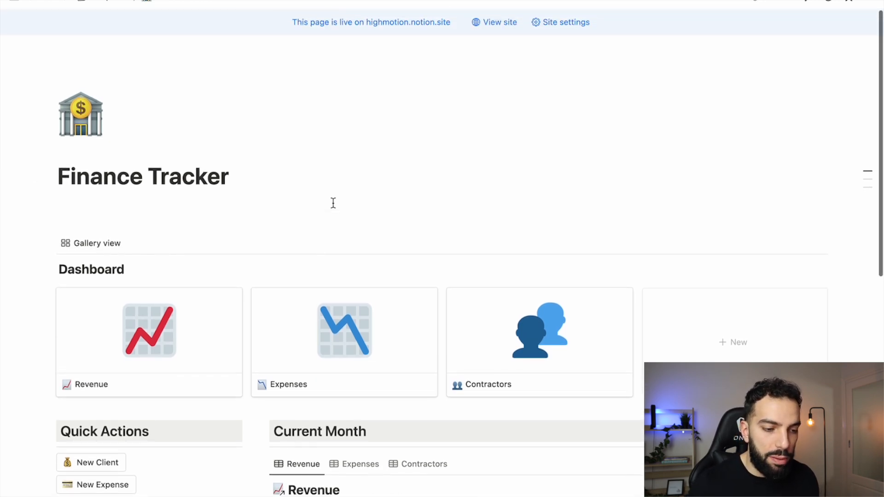
scroll(333, 203, down, 3)
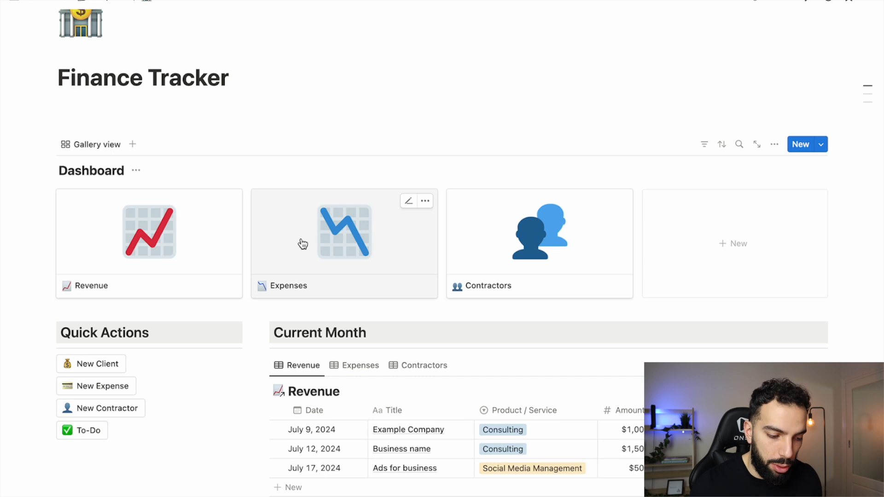
Open the published tracker's Revenue page and examine its Revenue Tracker table, Revenue To-Do List and Revenue Calendar
click(171, 237)
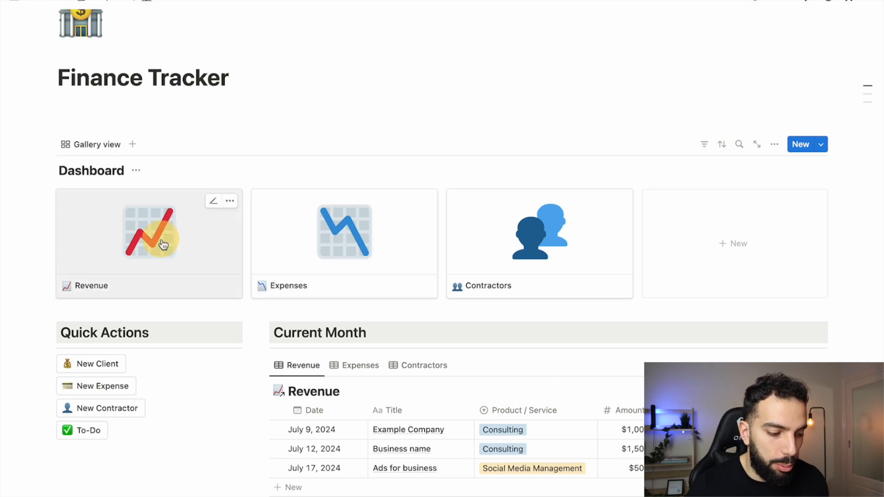
scroll(295, 274, down, 9)
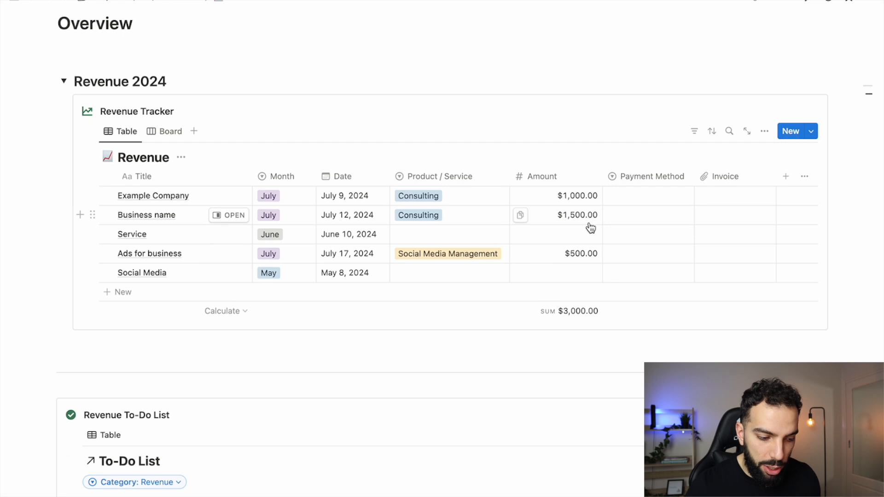
scroll(589, 229, down, 2)
scroll(590, 228, down, 4)
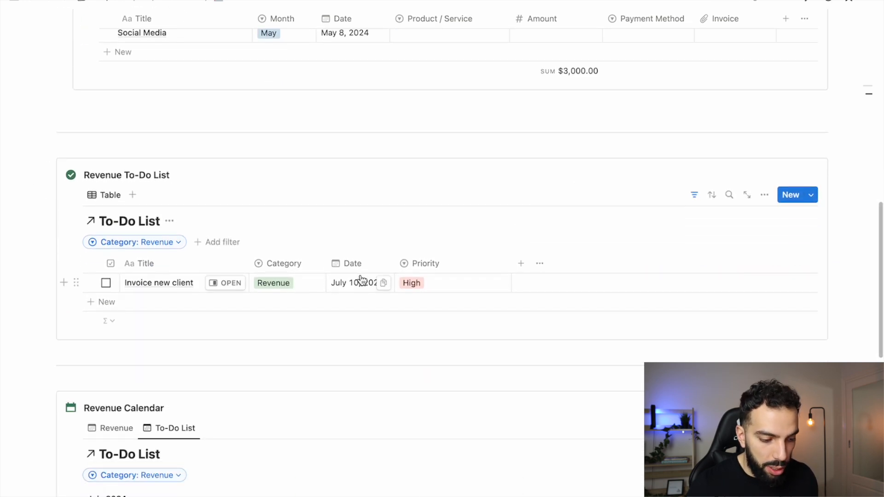
scroll(227, 308, down, 6)
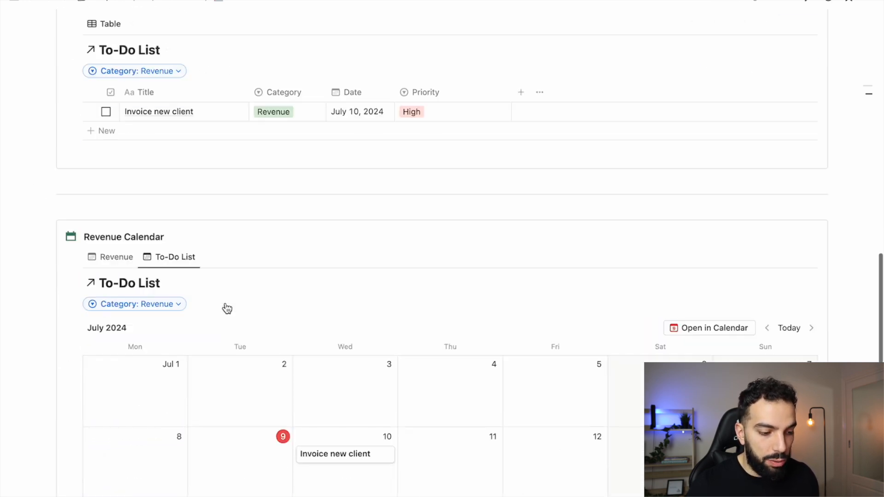
scroll(227, 308, down, 2)
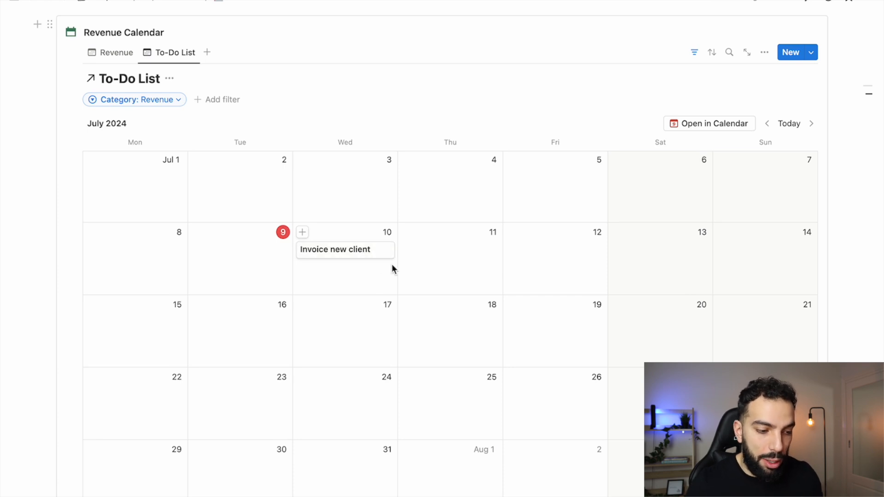
Compare the Revenue and To-Do List views of the Revenue Calendar, ending on the Revenue view
click(114, 54)
click(173, 58)
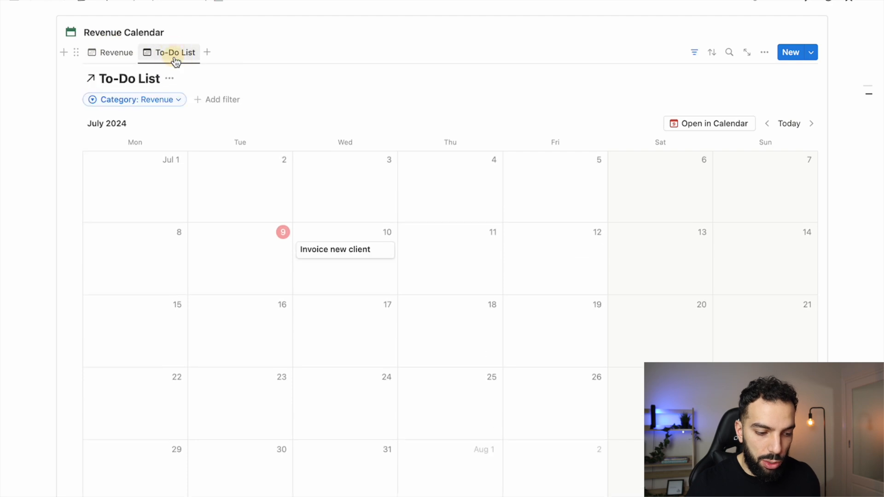
click(120, 59)
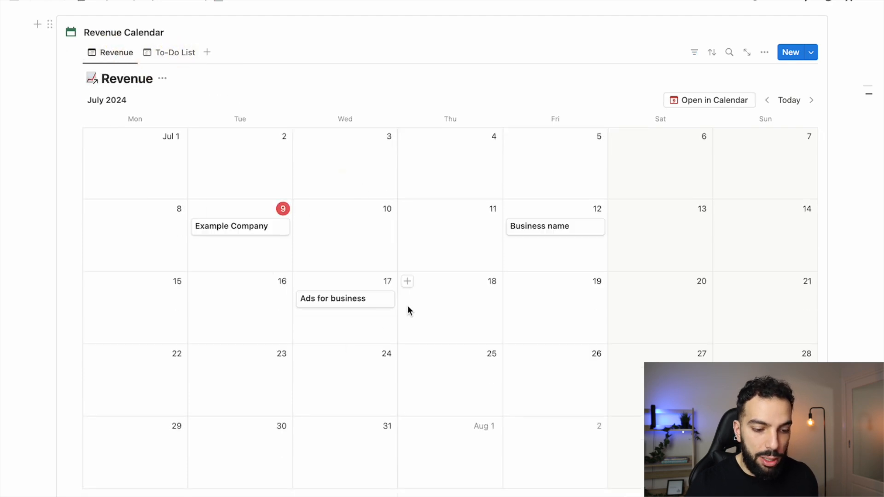
scroll(407, 294, down, 1)
scroll(406, 288, down, 1)
scroll(406, 289, up, 2)
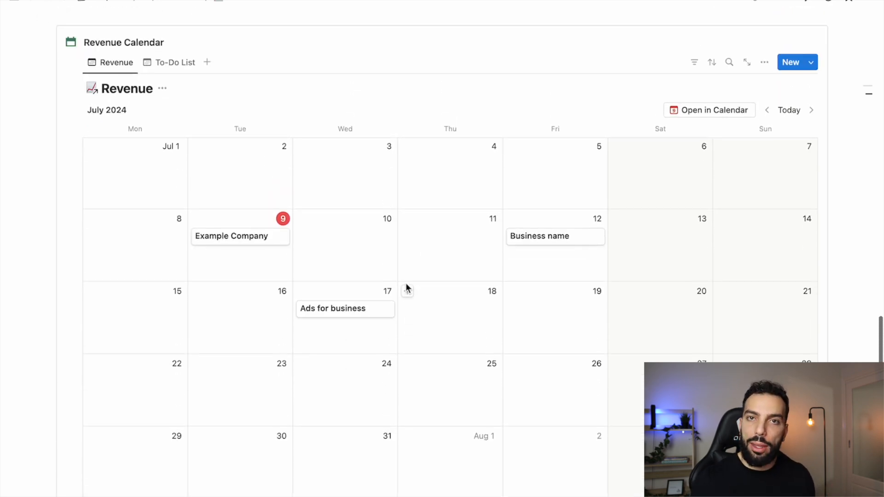
Return to the published Finance Tracker and open its Expenses page to examine the expenses table, to-do list and calendar
scroll(406, 287, up, 15)
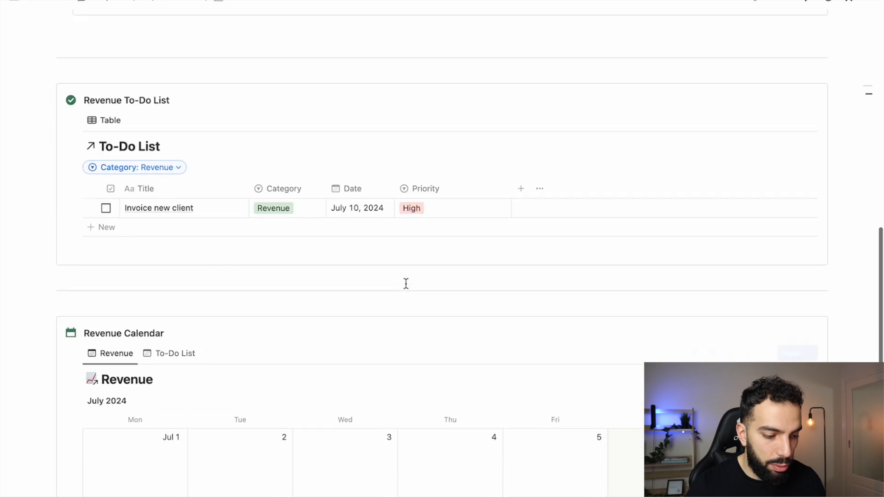
scroll(402, 277, up, 3)
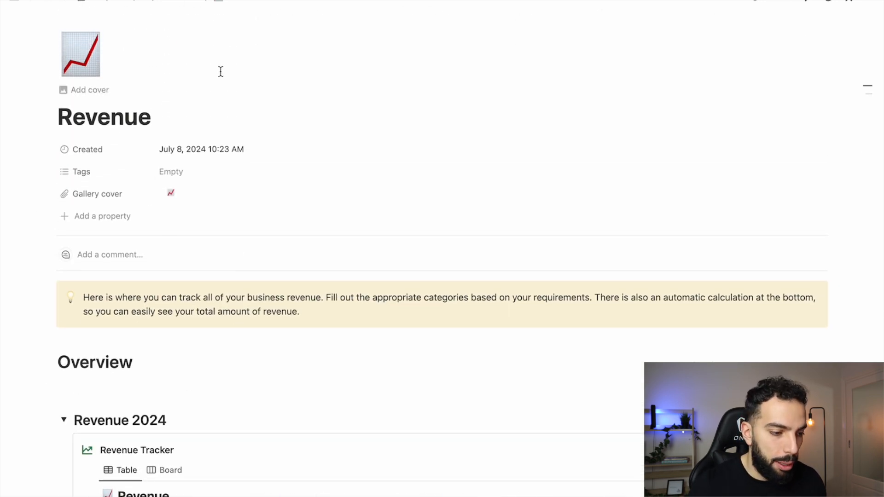
click(152, 1)
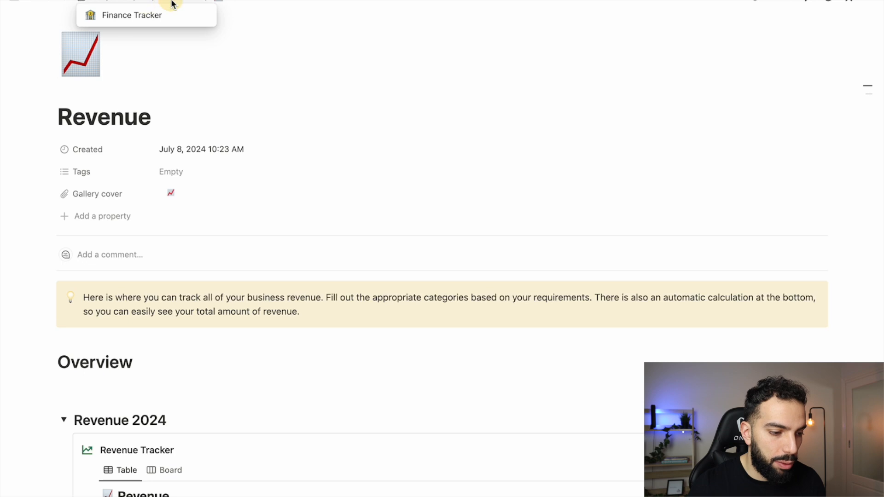
click(172, 2)
click(334, 171)
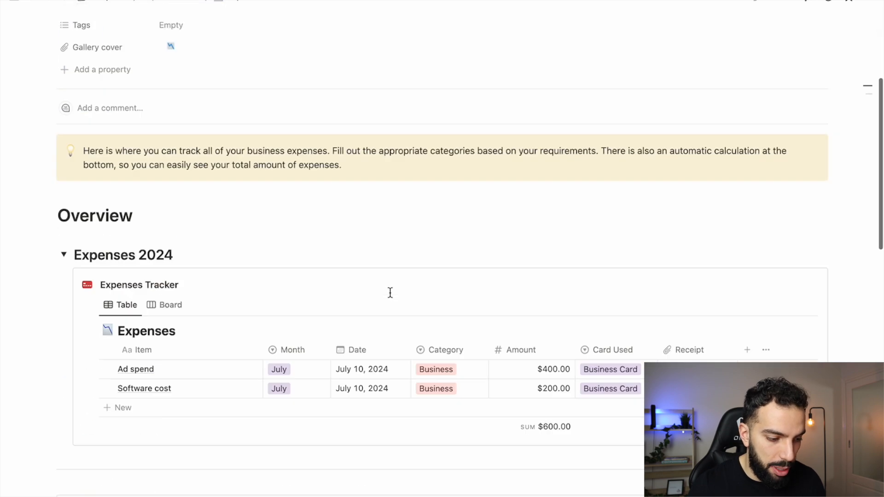
scroll(389, 295, down, 3)
scroll(267, 257, down, 3)
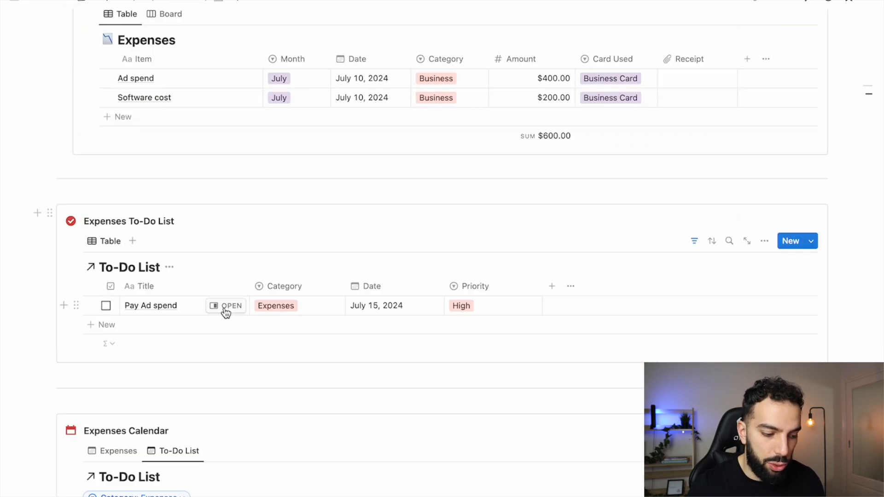
scroll(223, 310, down, 5)
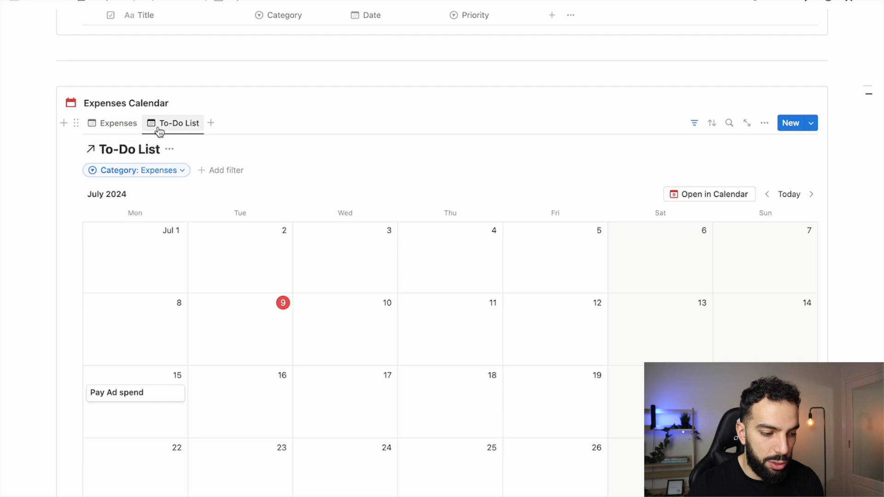
Show the Expenses view of the Expenses Calendar, and go back to the Finance Tracker page
click(135, 124)
scroll(230, 135, up, 11)
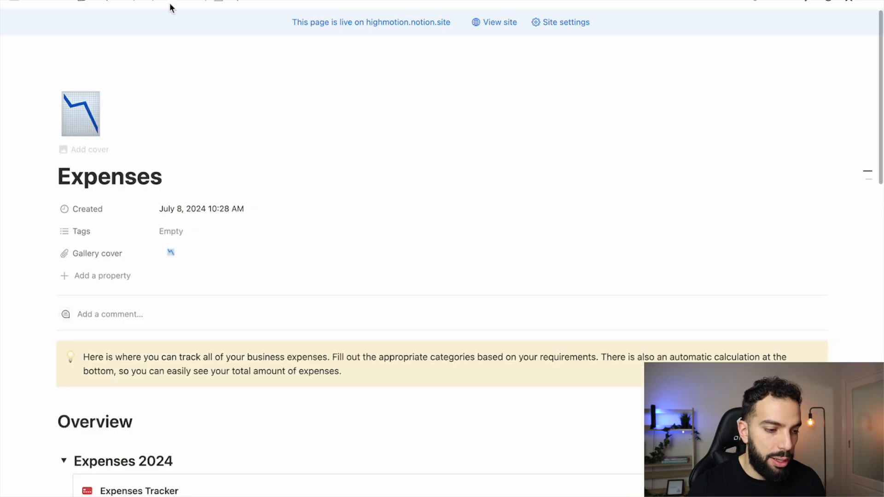
click(154, 4)
click(157, 16)
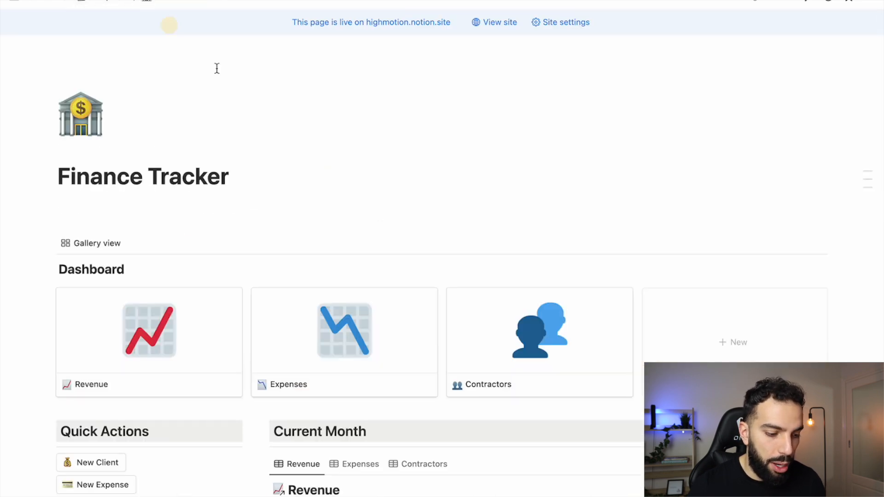
Add a task titled "Look for a web designer" to the To-Do List Overview table and set its category to Contractors
scroll(416, 278, down, 10)
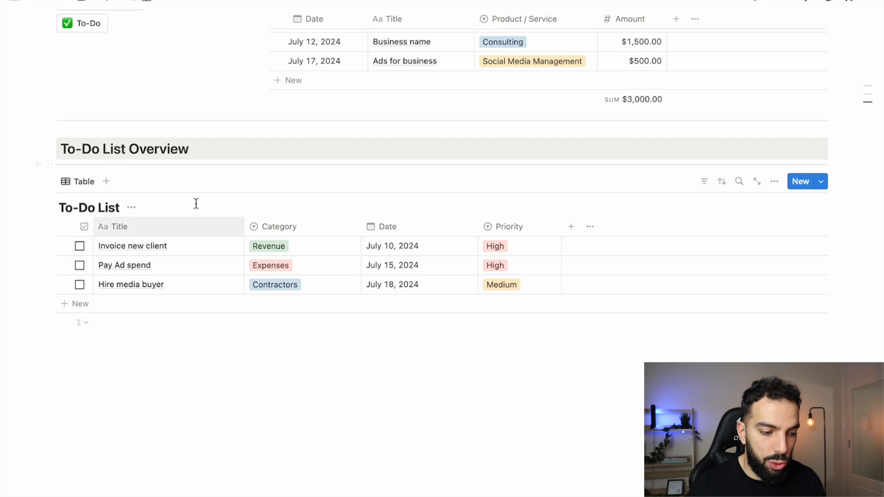
click(87, 306)
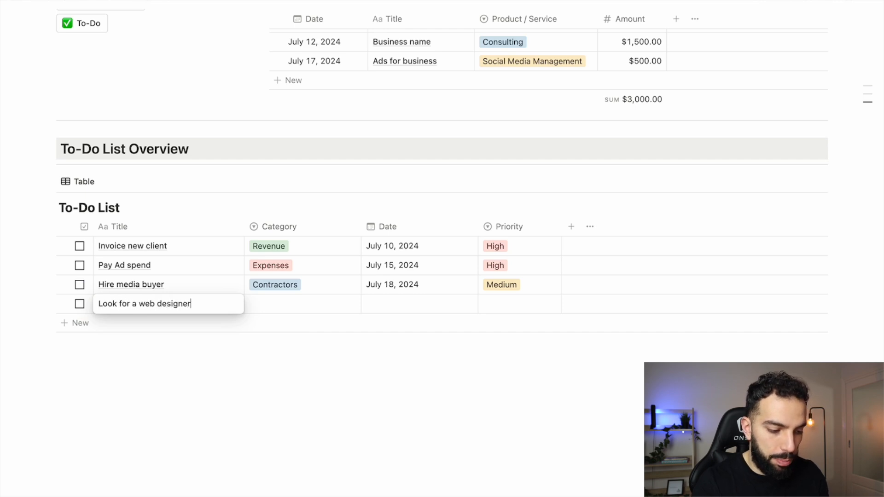
text(Look for a web designer)
key(Return)
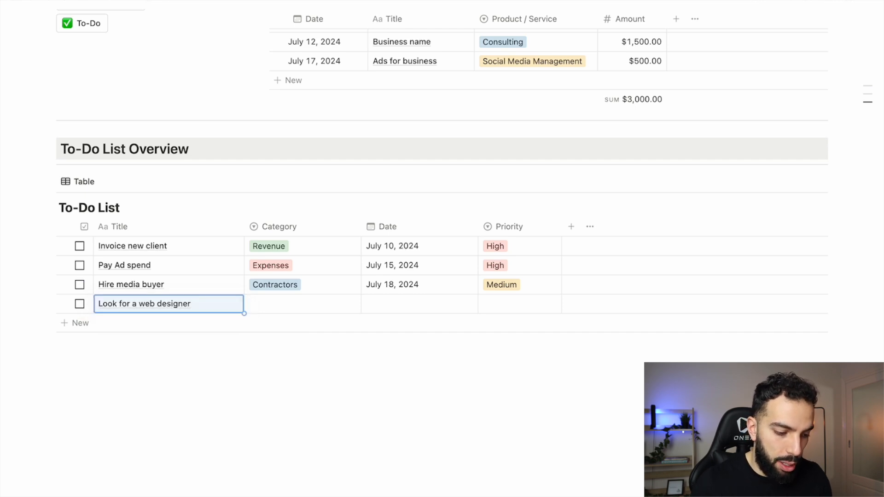
click(324, 305)
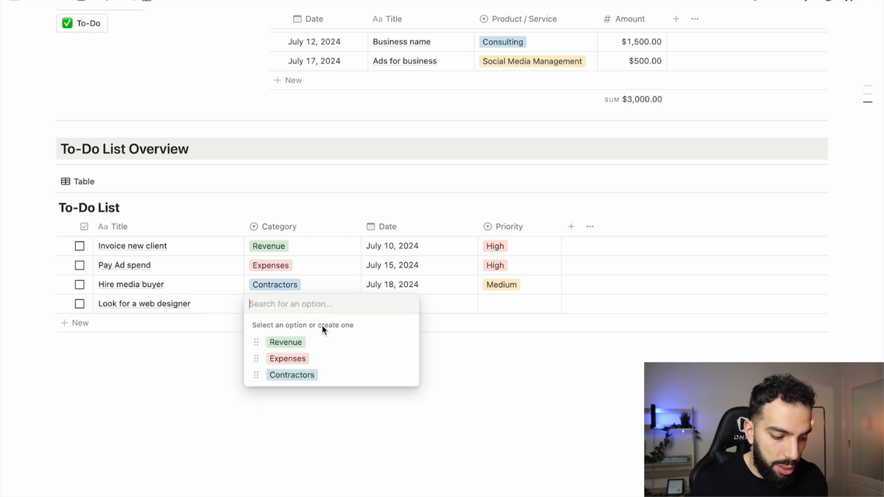
click(322, 376)
click(477, 366)
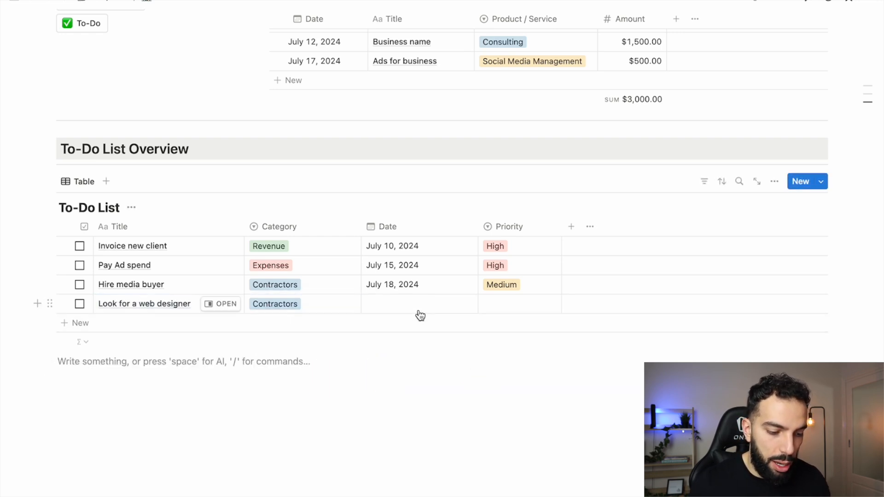
Set the web designer task's date to July 16, 2024 and its priority to Medium
click(420, 315)
click(401, 106)
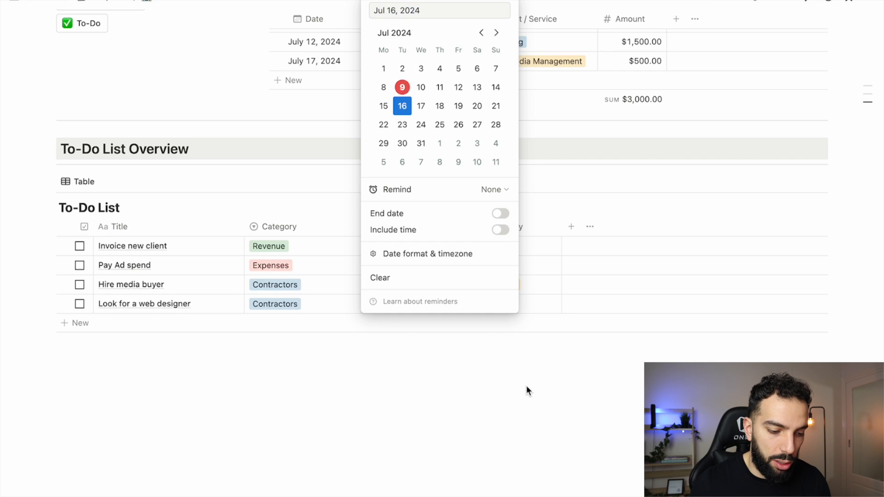
click(526, 389)
click(506, 303)
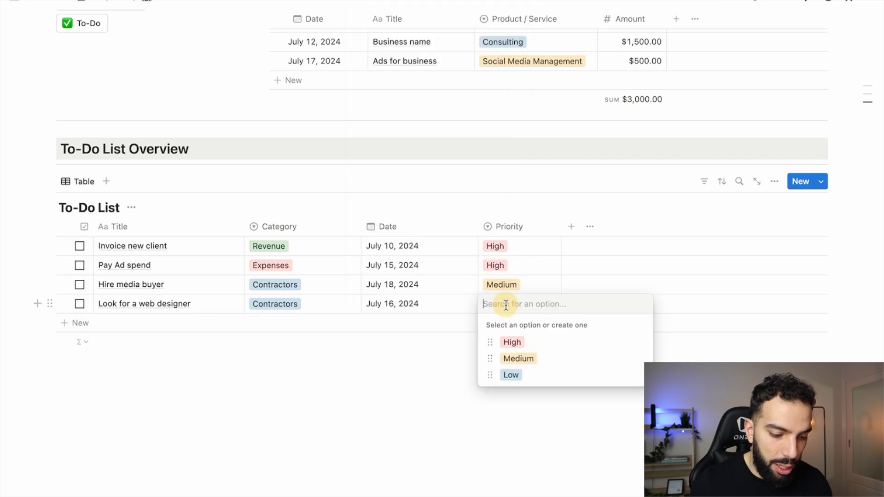
click(520, 359)
click(234, 367)
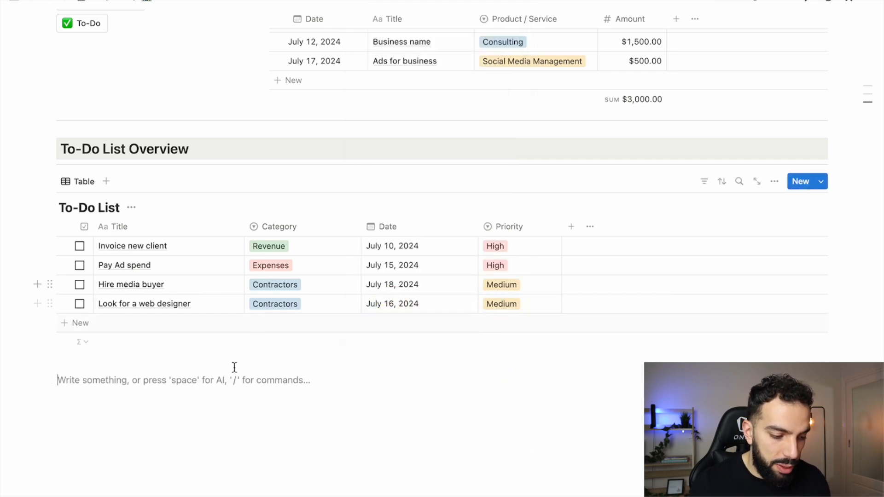
Open the Contractors page and check the Contractor To-Do List for the web designer task
scroll(170, 284, up, 3)
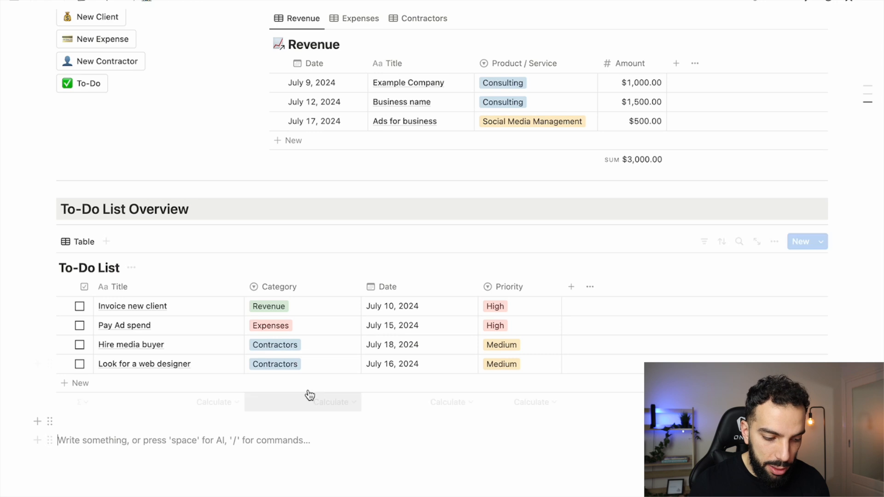
scroll(306, 357, up, 5)
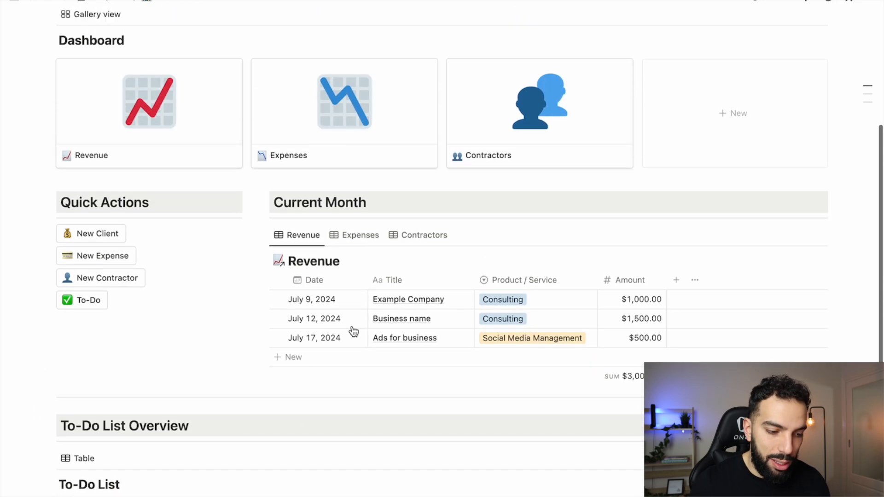
scroll(353, 332, up, 1)
click(537, 142)
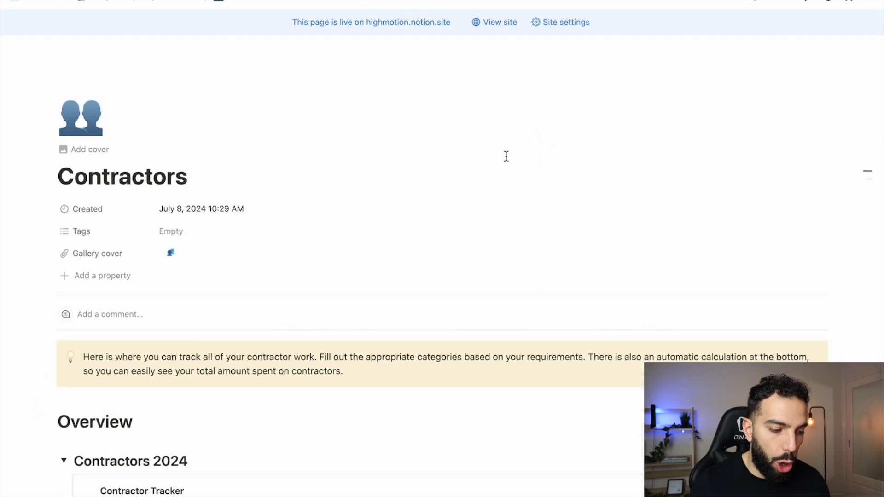
scroll(388, 290, down, 10)
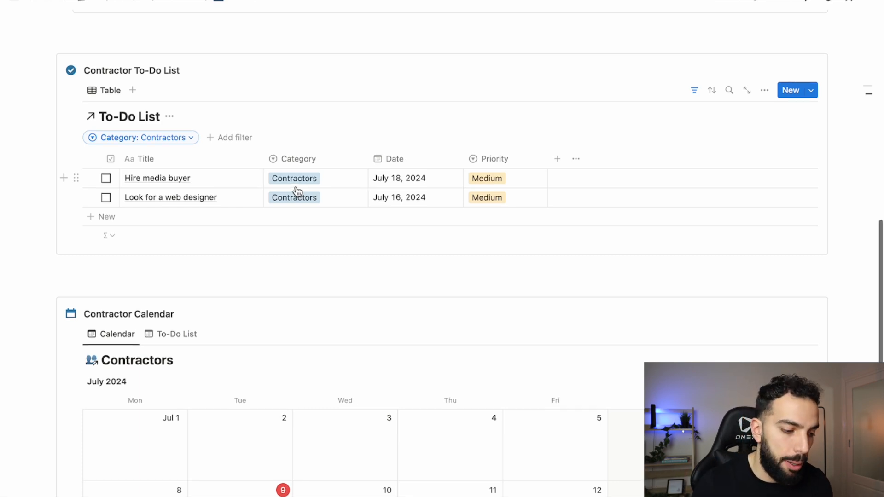
Return from the Contractors page to the Finance Tracker and look over its Quick Actions section
scroll(257, 143, up, 15)
click(178, 6)
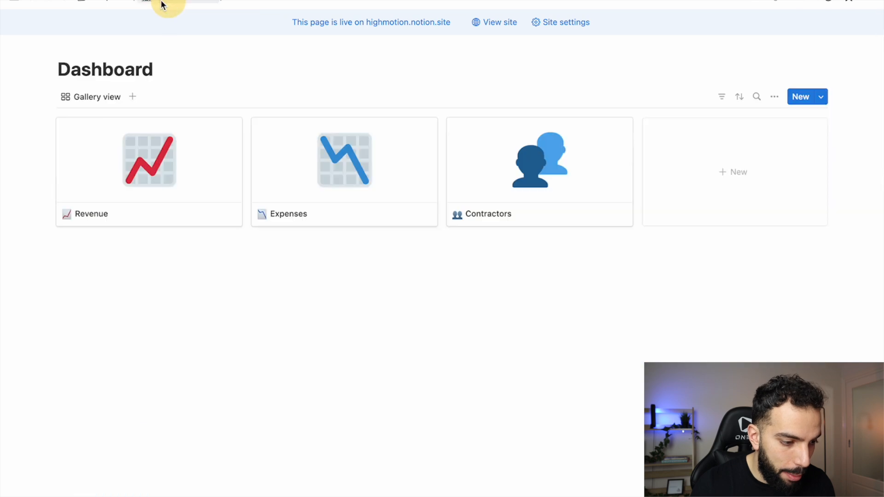
click(161, 3)
scroll(365, 248, down, 8)
scroll(363, 249, up, 3)
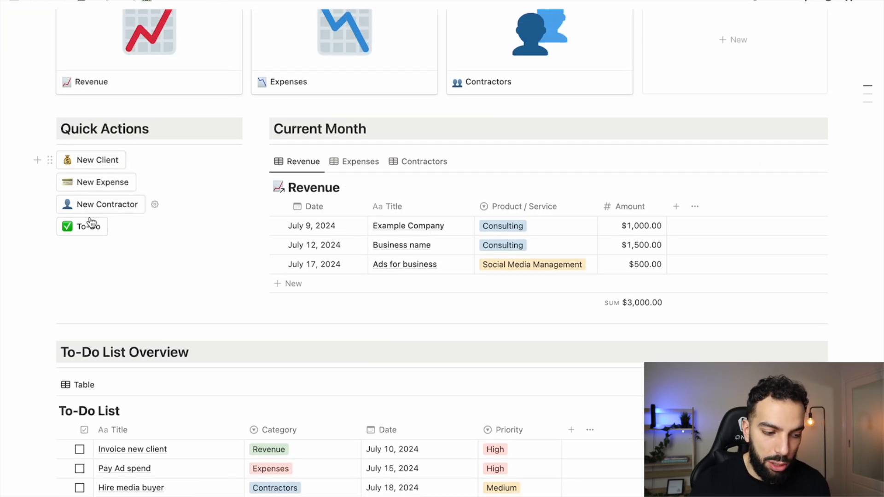
scroll(115, 241, up, 3)
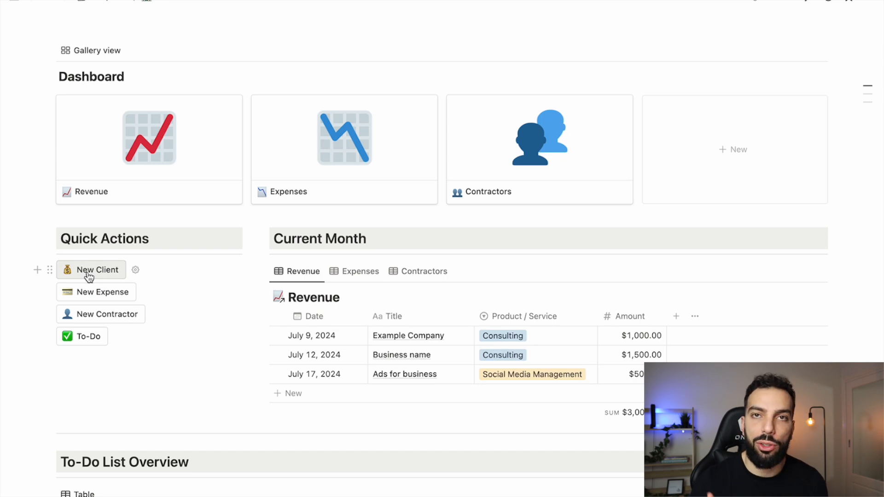
Create a new client entry through the Quick Actions and title it "Test Button Revenue"
click(89, 274)
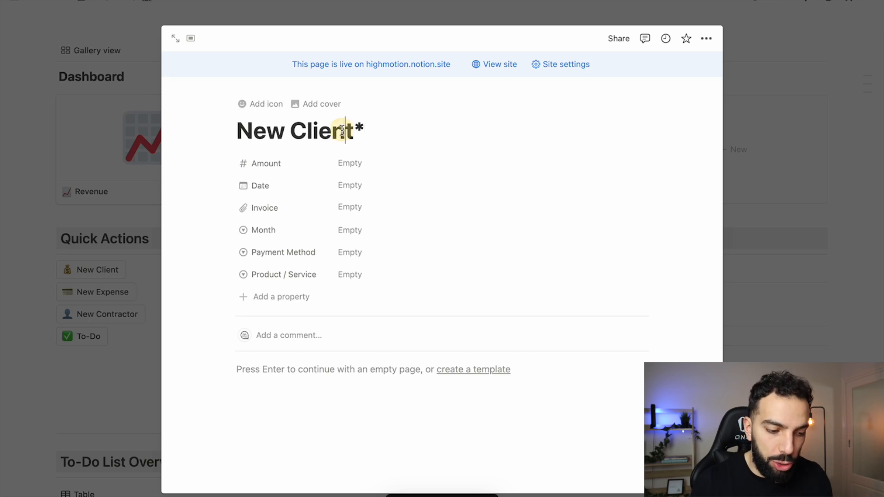
triple_click(342, 130)
text(Test )
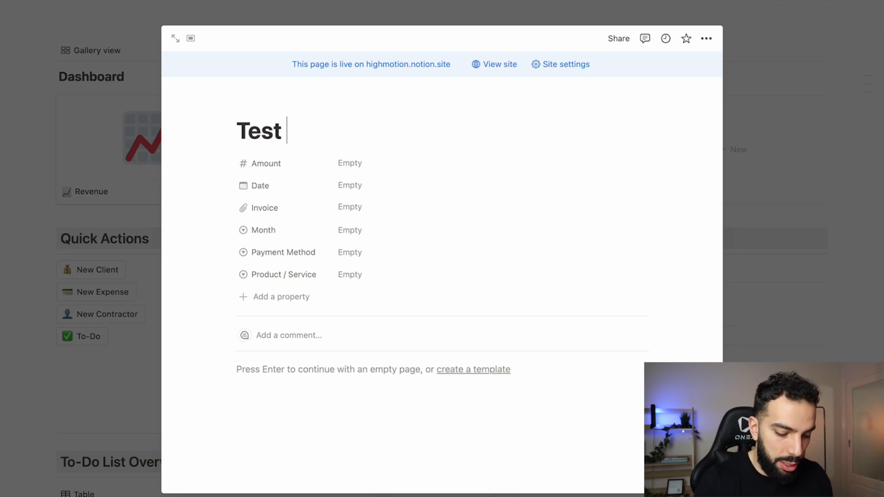
text(Button Revenue)
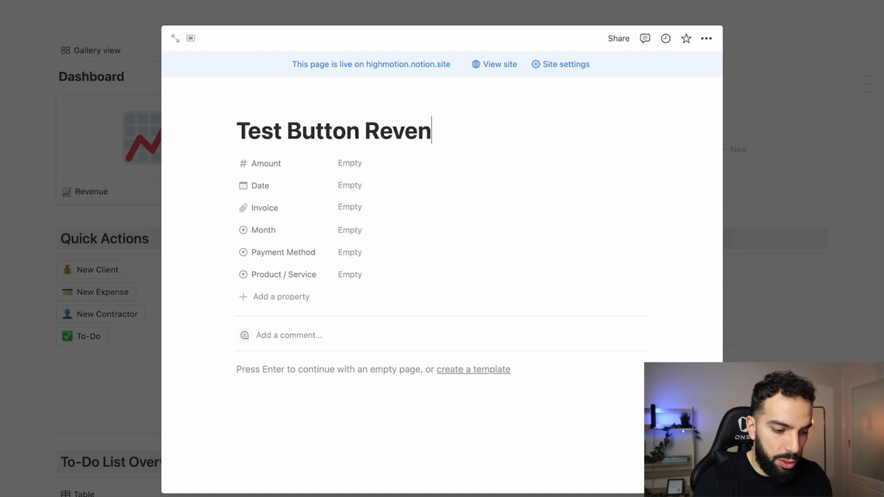
Set the entry's date to July 11, 2024, month to July and payment method to Stripe, and close it
click(361, 186)
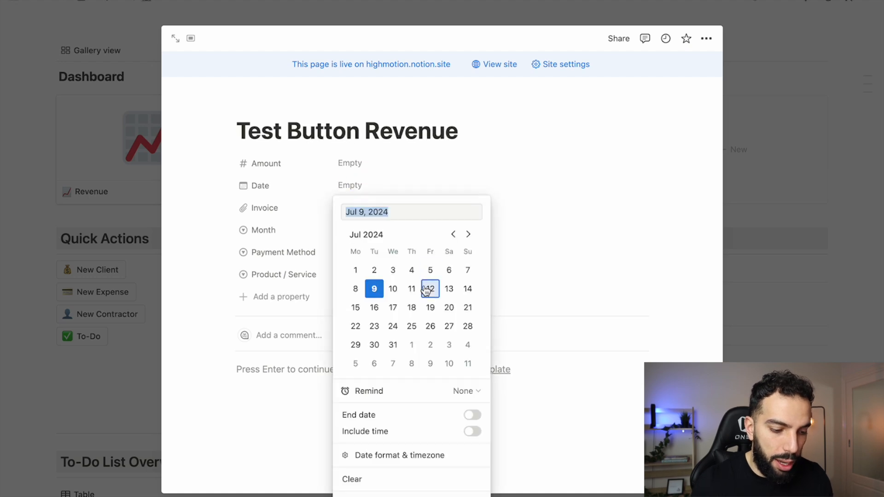
click(412, 289)
click(557, 288)
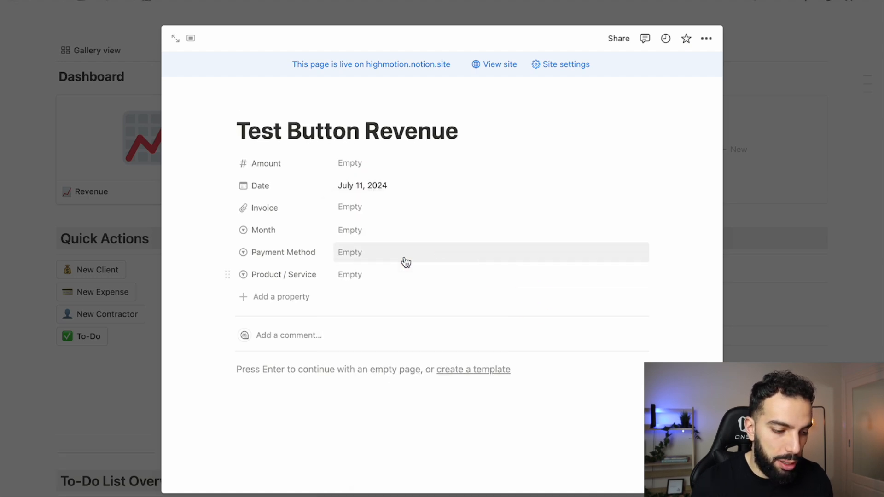
click(360, 230)
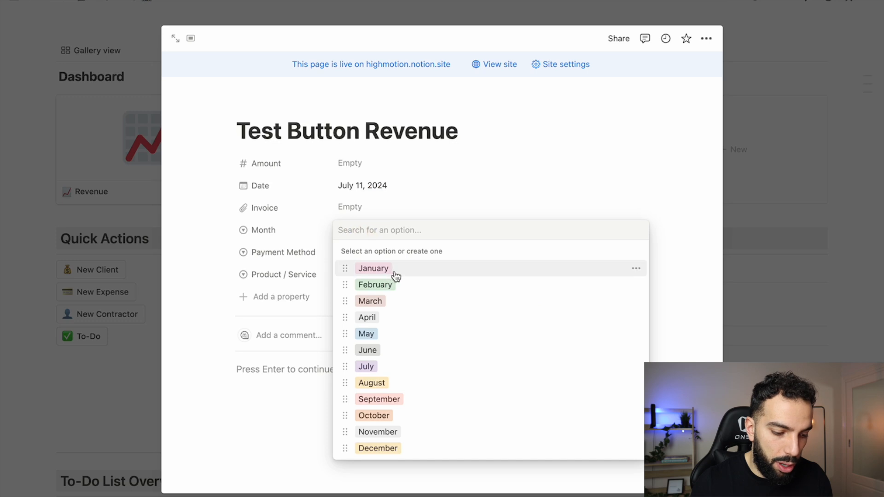
click(396, 366)
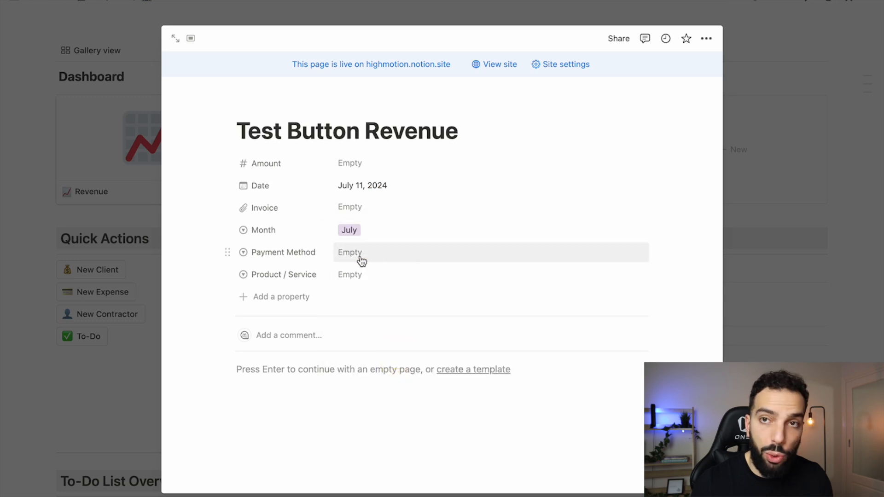
click(361, 260)
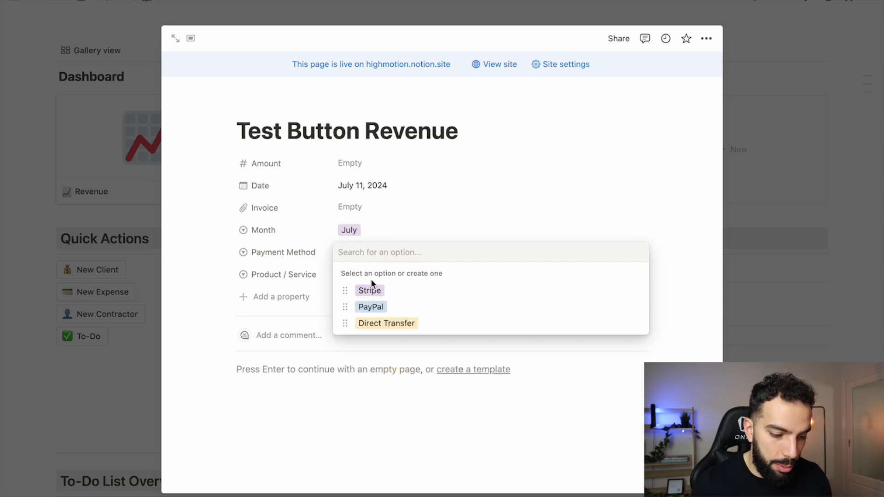
click(373, 291)
click(812, 228)
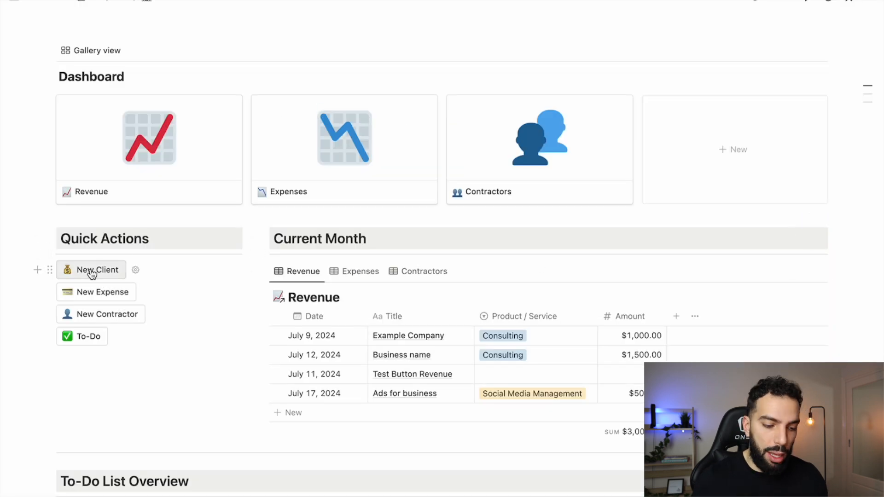
Open the Revenue page and check the Revenue Tracker table for the Test Button Revenue entry
scroll(297, 306, down, 2)
scroll(297, 306, up, 2)
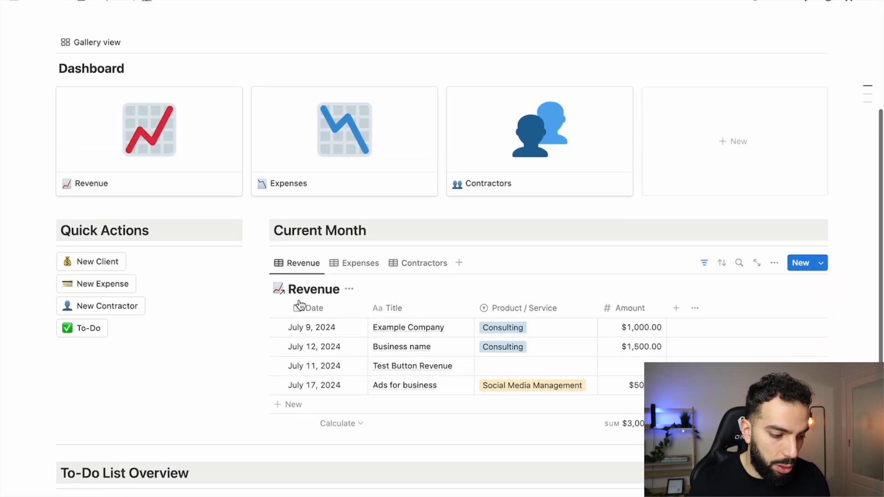
click(197, 141)
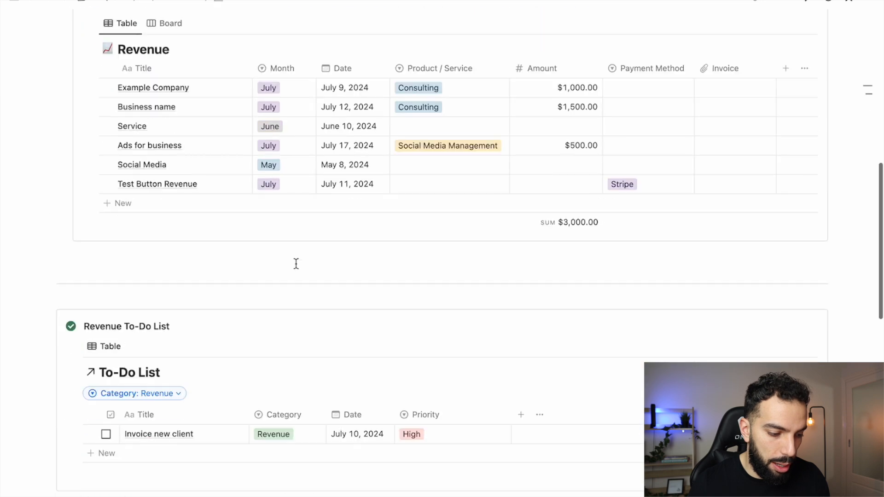
scroll(296, 264, up, 2)
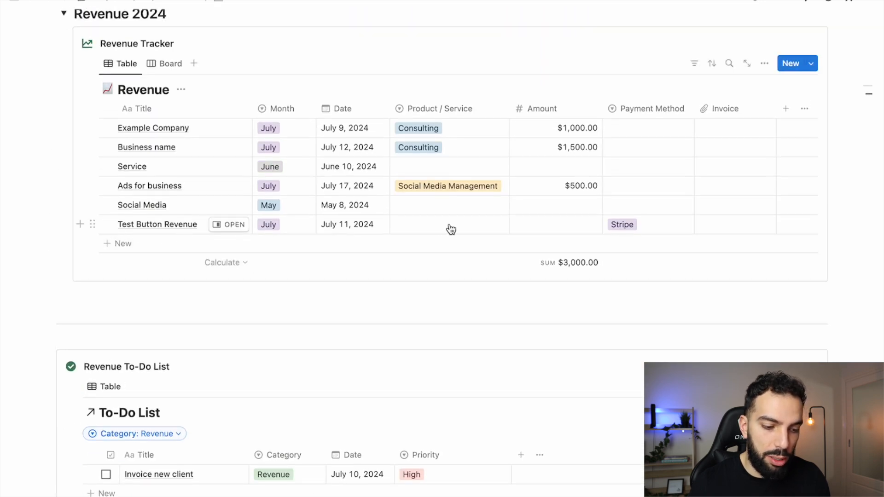
scroll(382, 230, up, 2)
scroll(95, 36, up, 10)
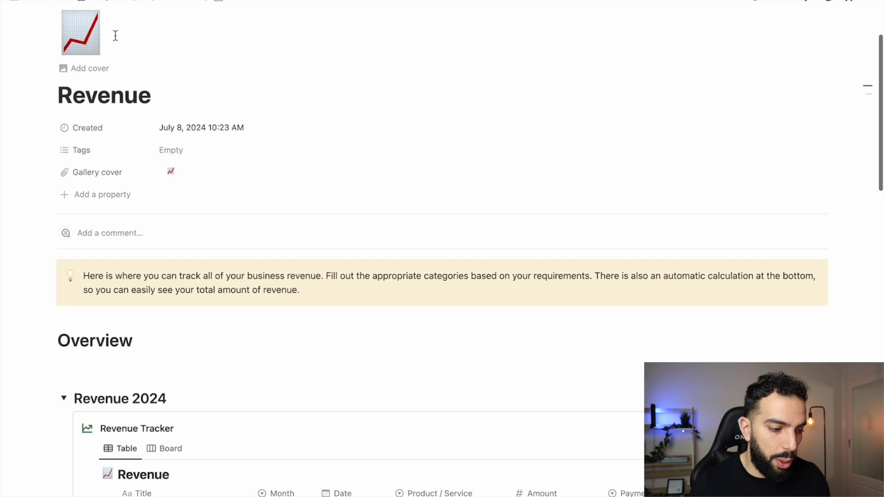
Go back to the Finance Tracker page and review its Dashboard, Quick Actions, Current Month and To-Do List Overview sections
click(142, 2)
click(144, 14)
scroll(126, 225, down, 9)
scroll(127, 226, up, 1)
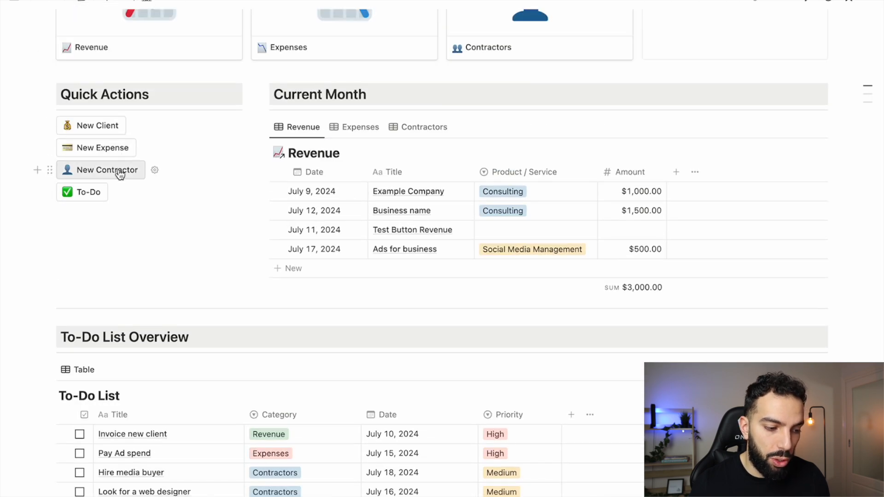
scroll(119, 176, down, 1)
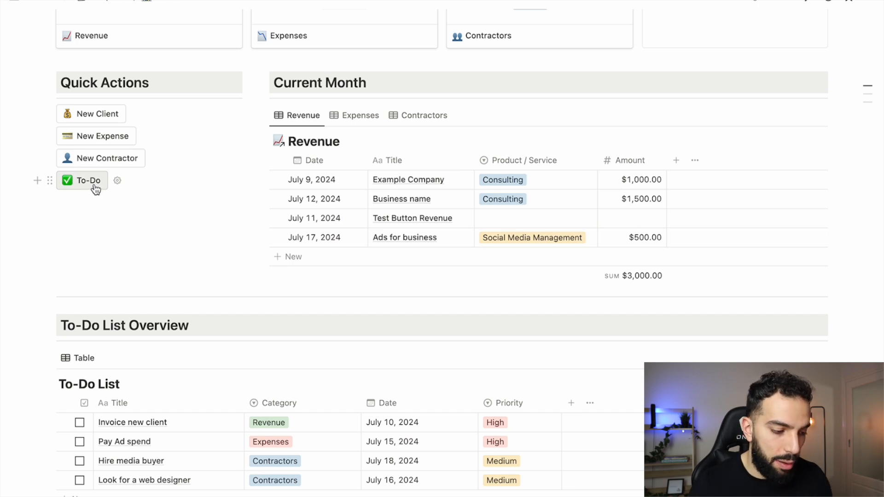
scroll(95, 189, up, 1)
scroll(96, 189, up, 2)
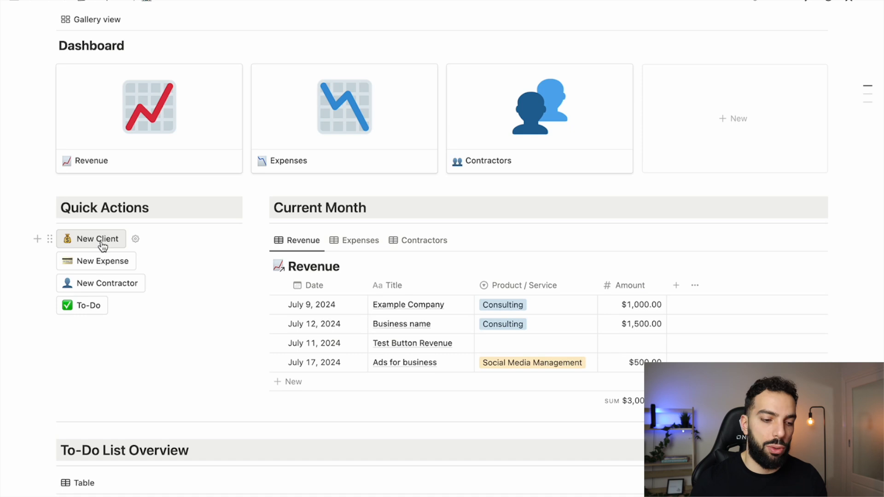
scroll(231, 336, up, 4)
scroll(230, 336, down, 7)
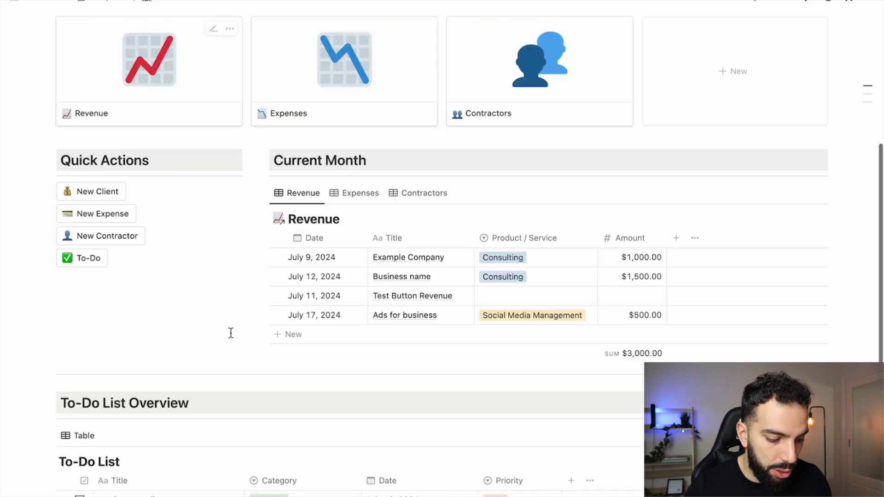
scroll(230, 332, down, 3)
scroll(230, 332, up, 9)
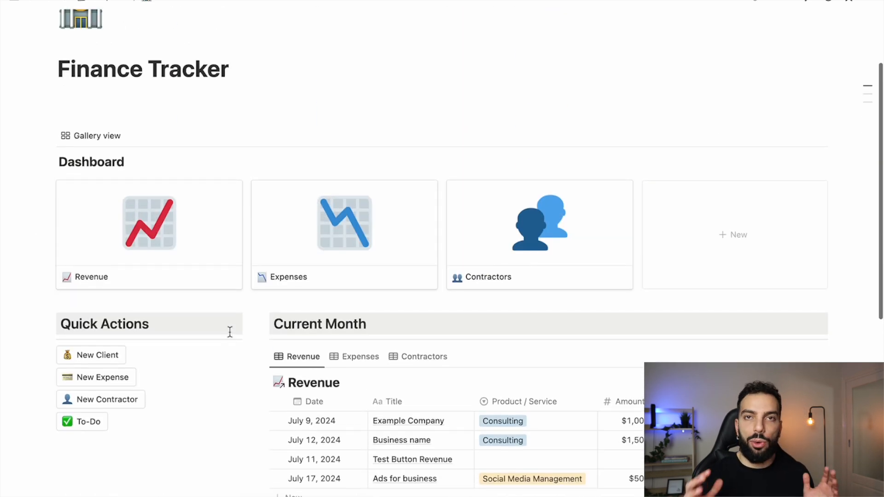